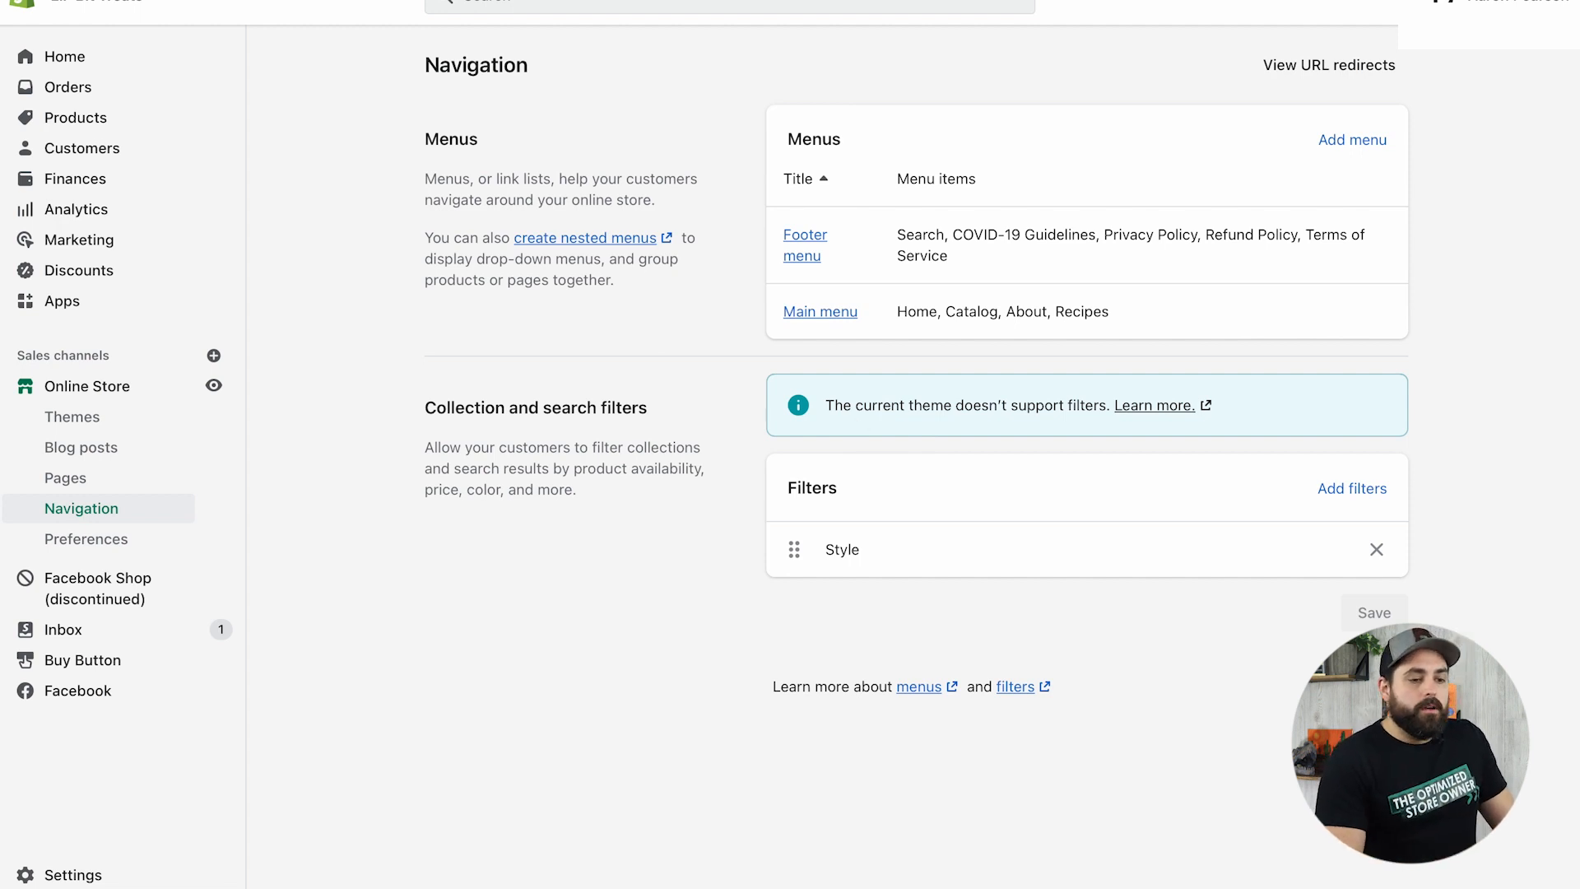
# Browse all themes in the Shopify theme store, checking which ones carry the OS 2.0 label.
pyautogui.press('super+t')
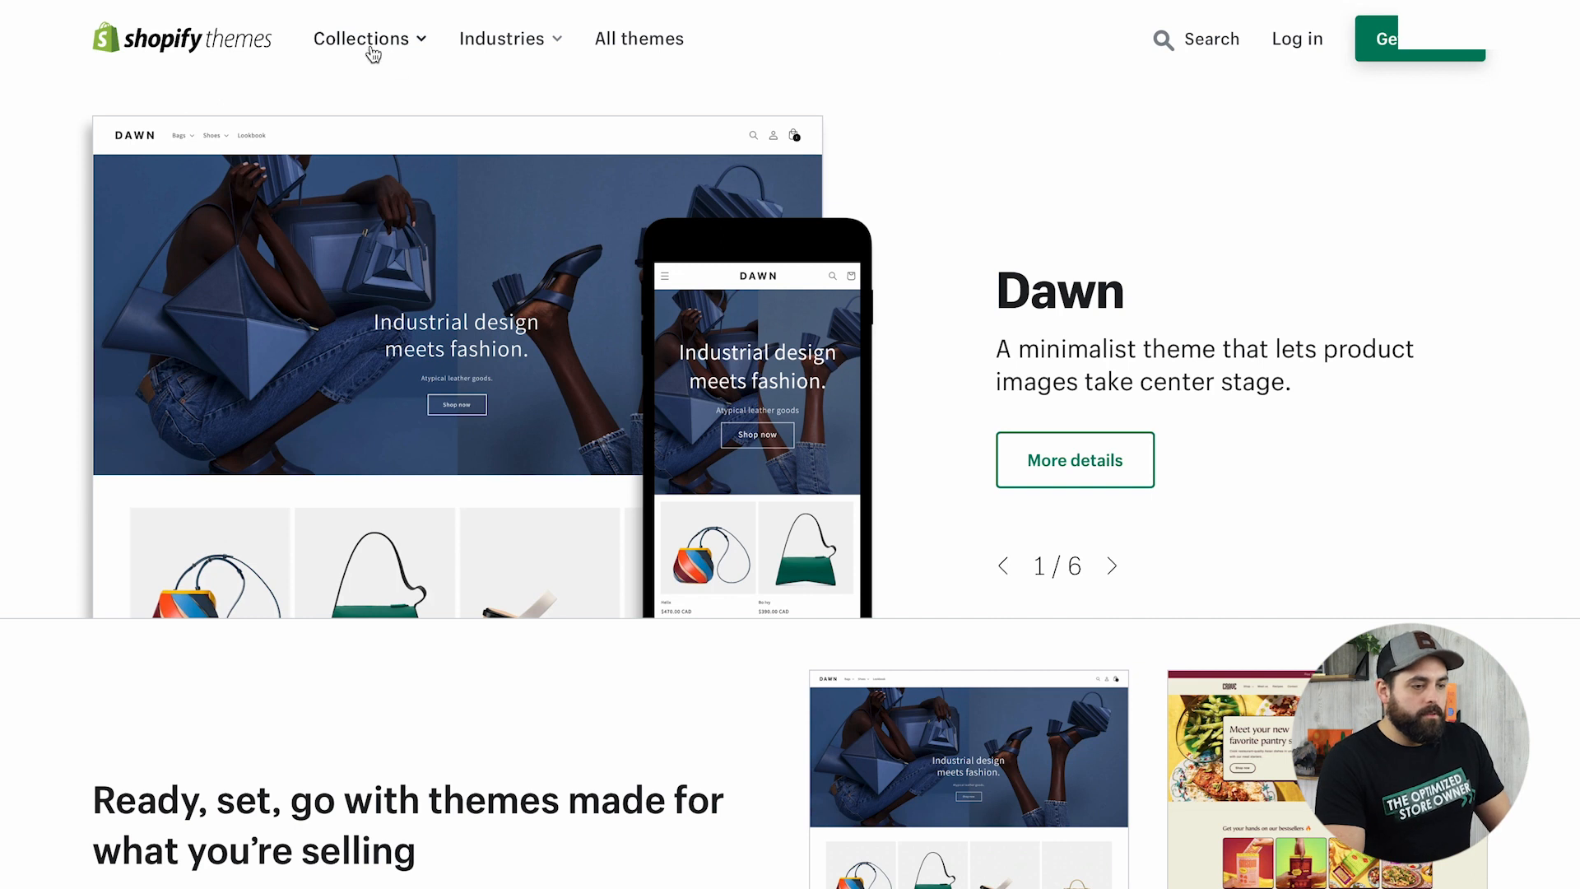
pyautogui.click(622, 42)
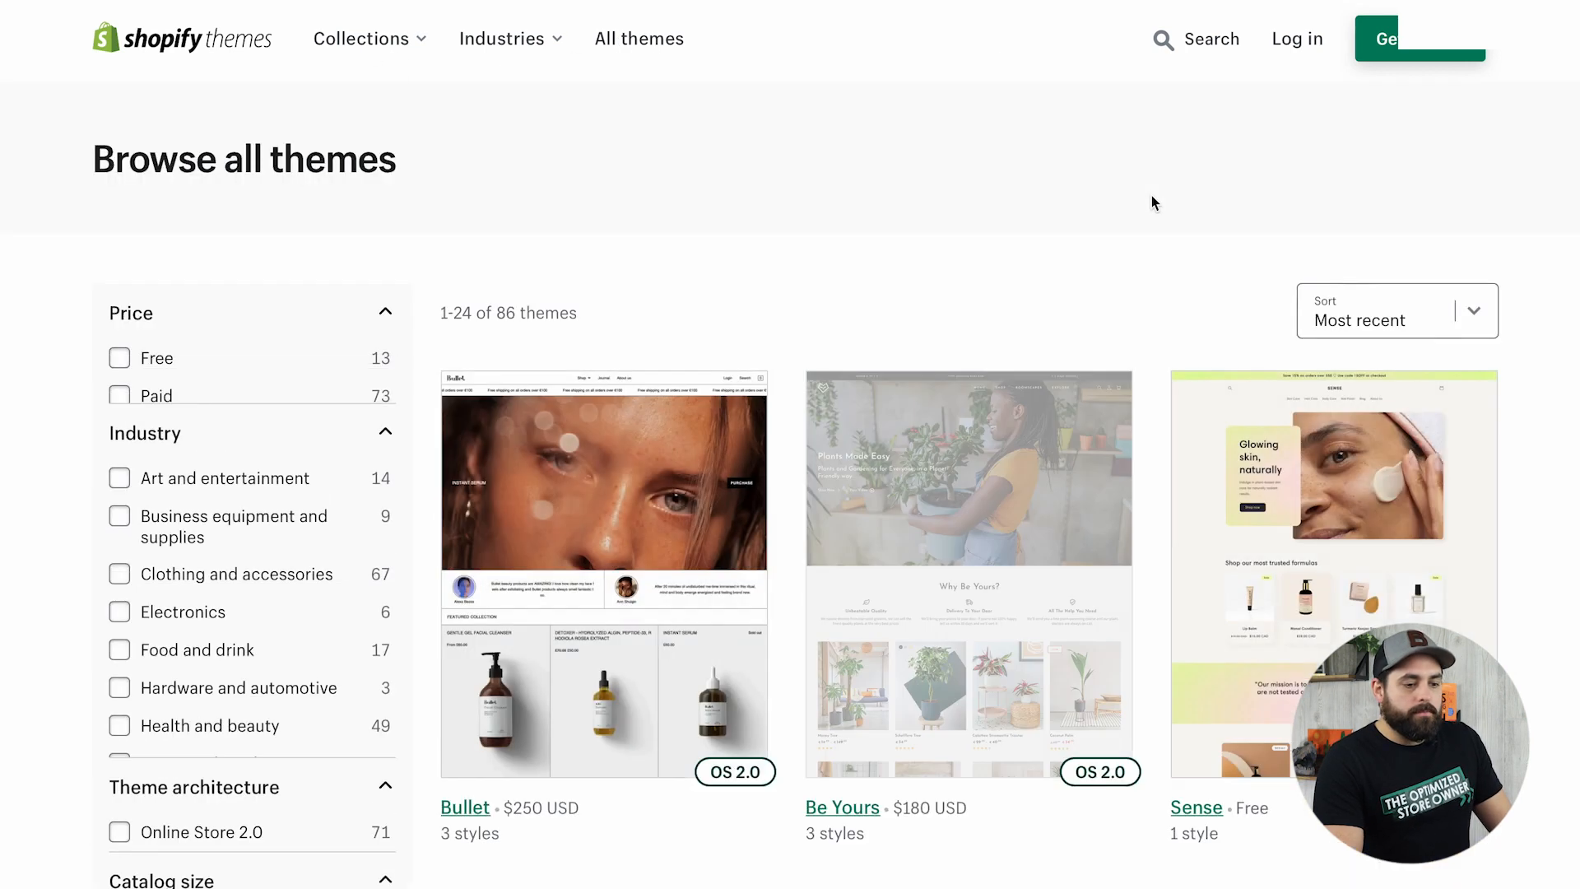
pyautogui.scroll(-5, 1113, 365)
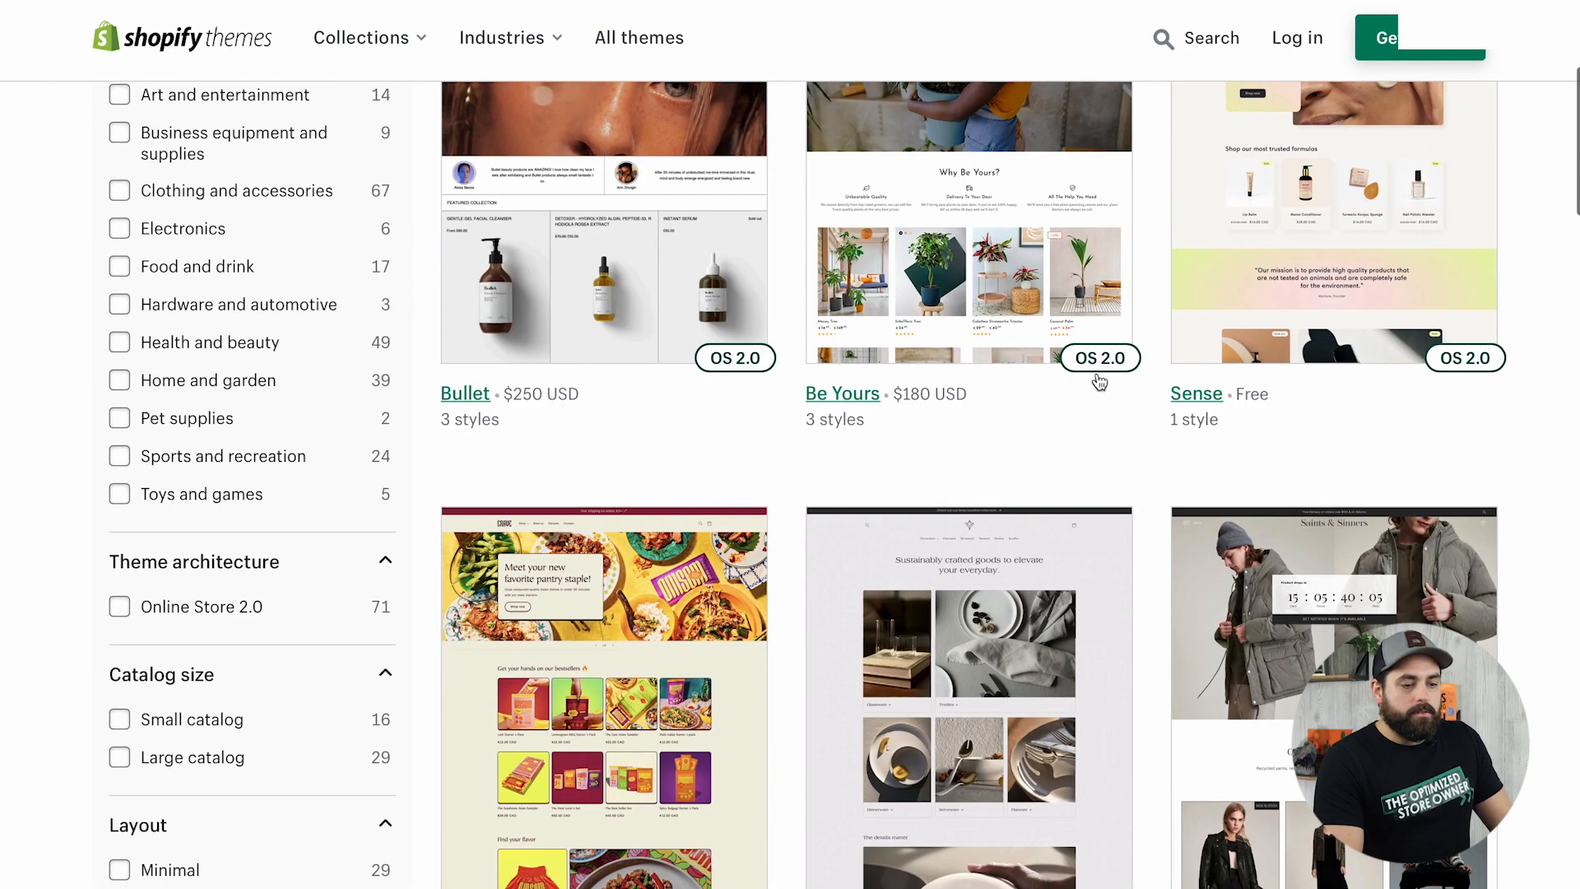
pyautogui.scroll(-2, 979, 525)
pyautogui.scroll(-5, 978, 525)
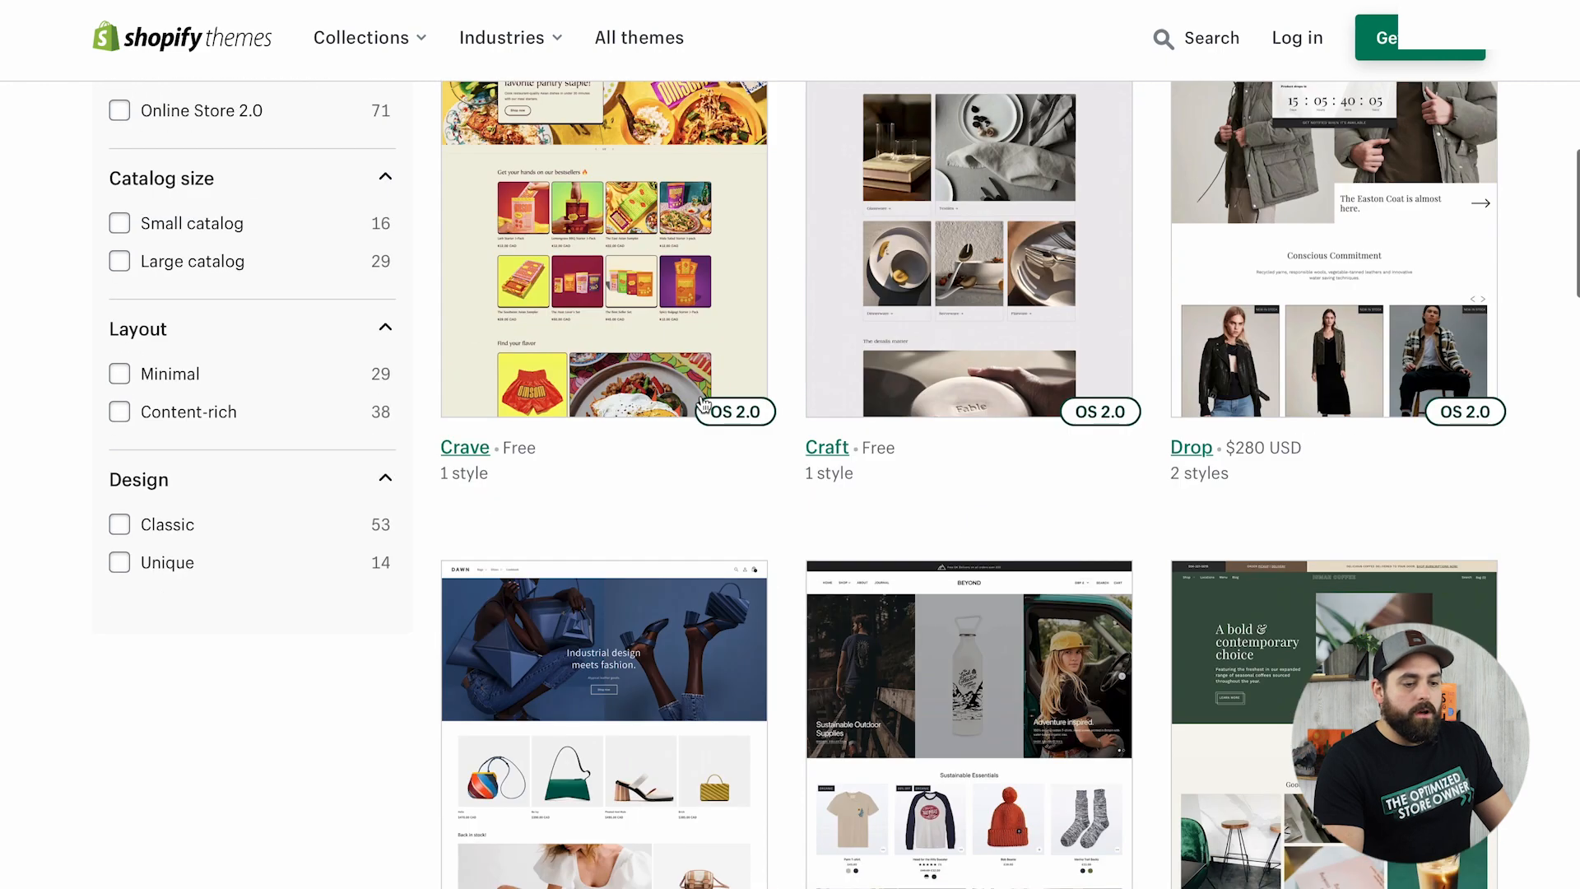
pyautogui.scroll(-10, 1355, 590)
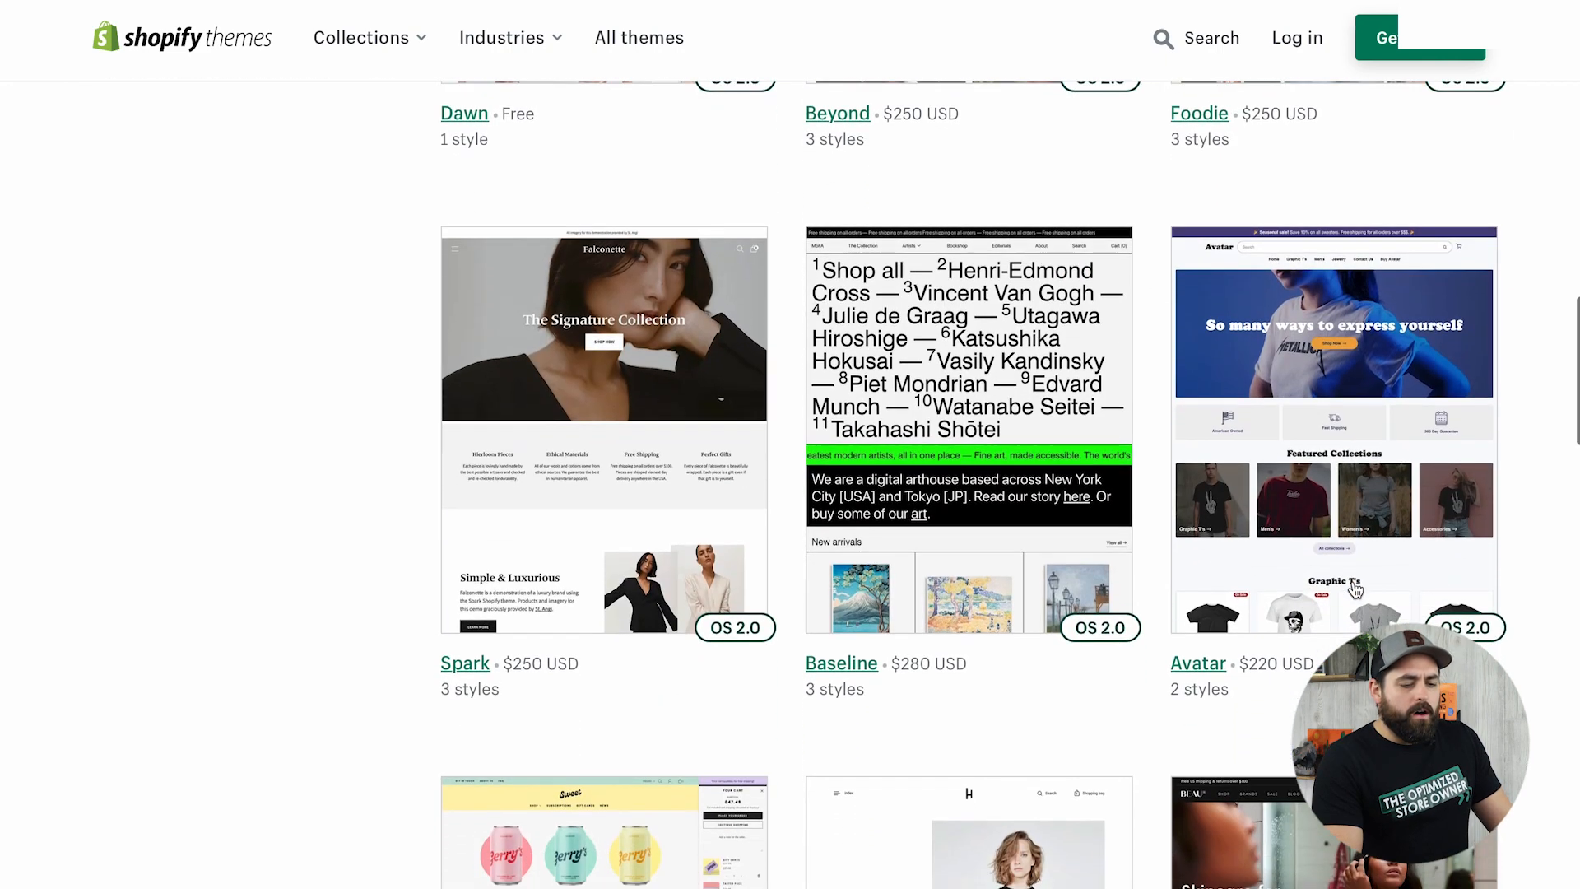
pyautogui.scroll(-6, 1355, 590)
pyautogui.scroll(-9, 1355, 590)
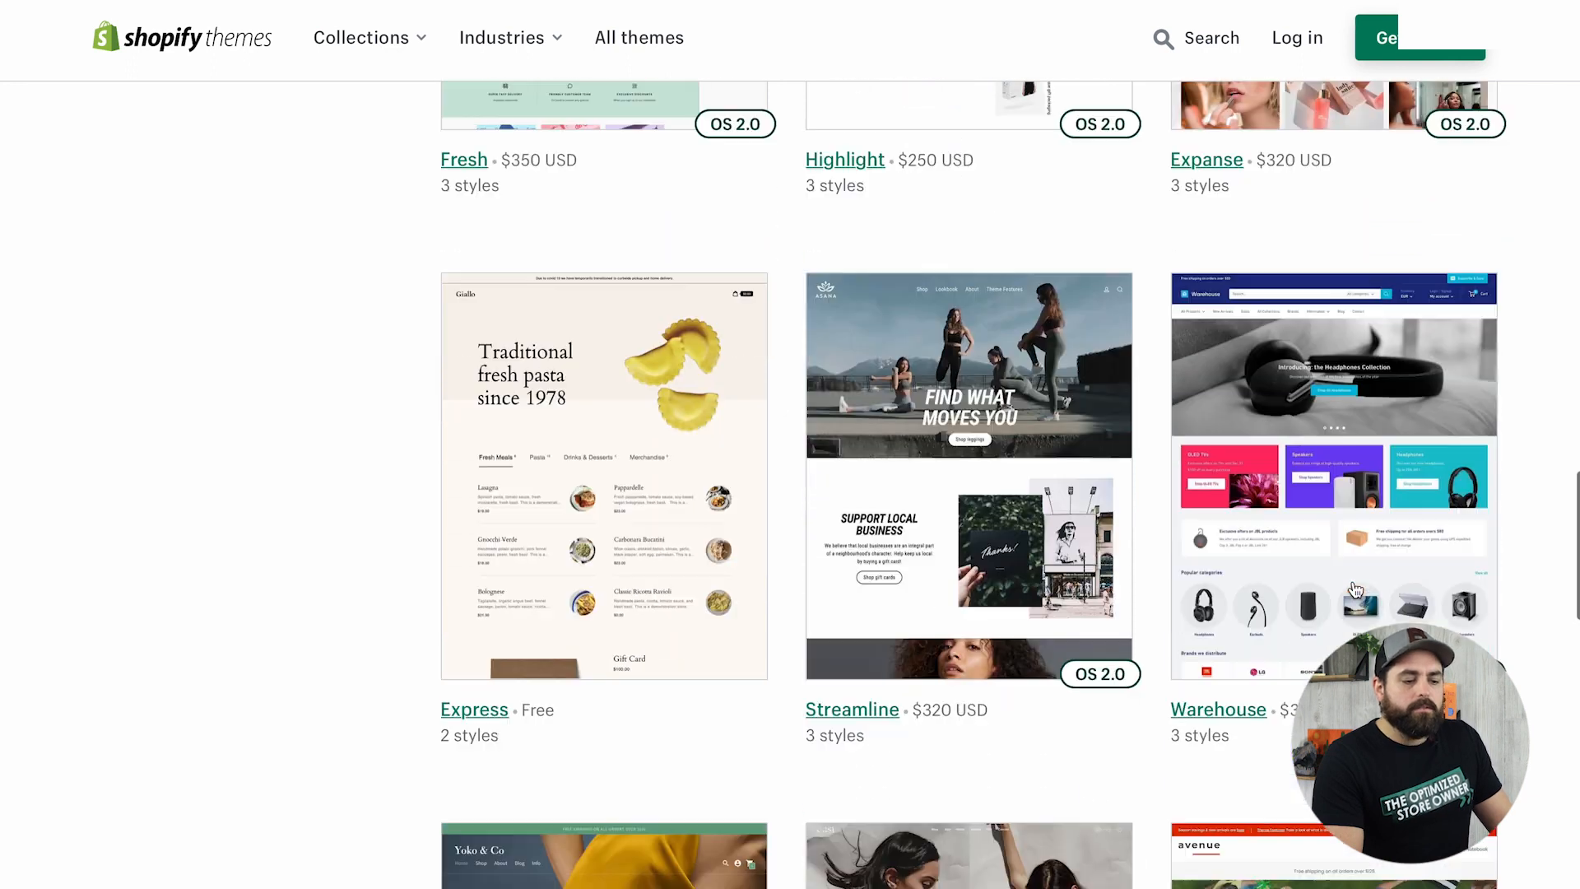
pyautogui.scroll(2, 1356, 590)
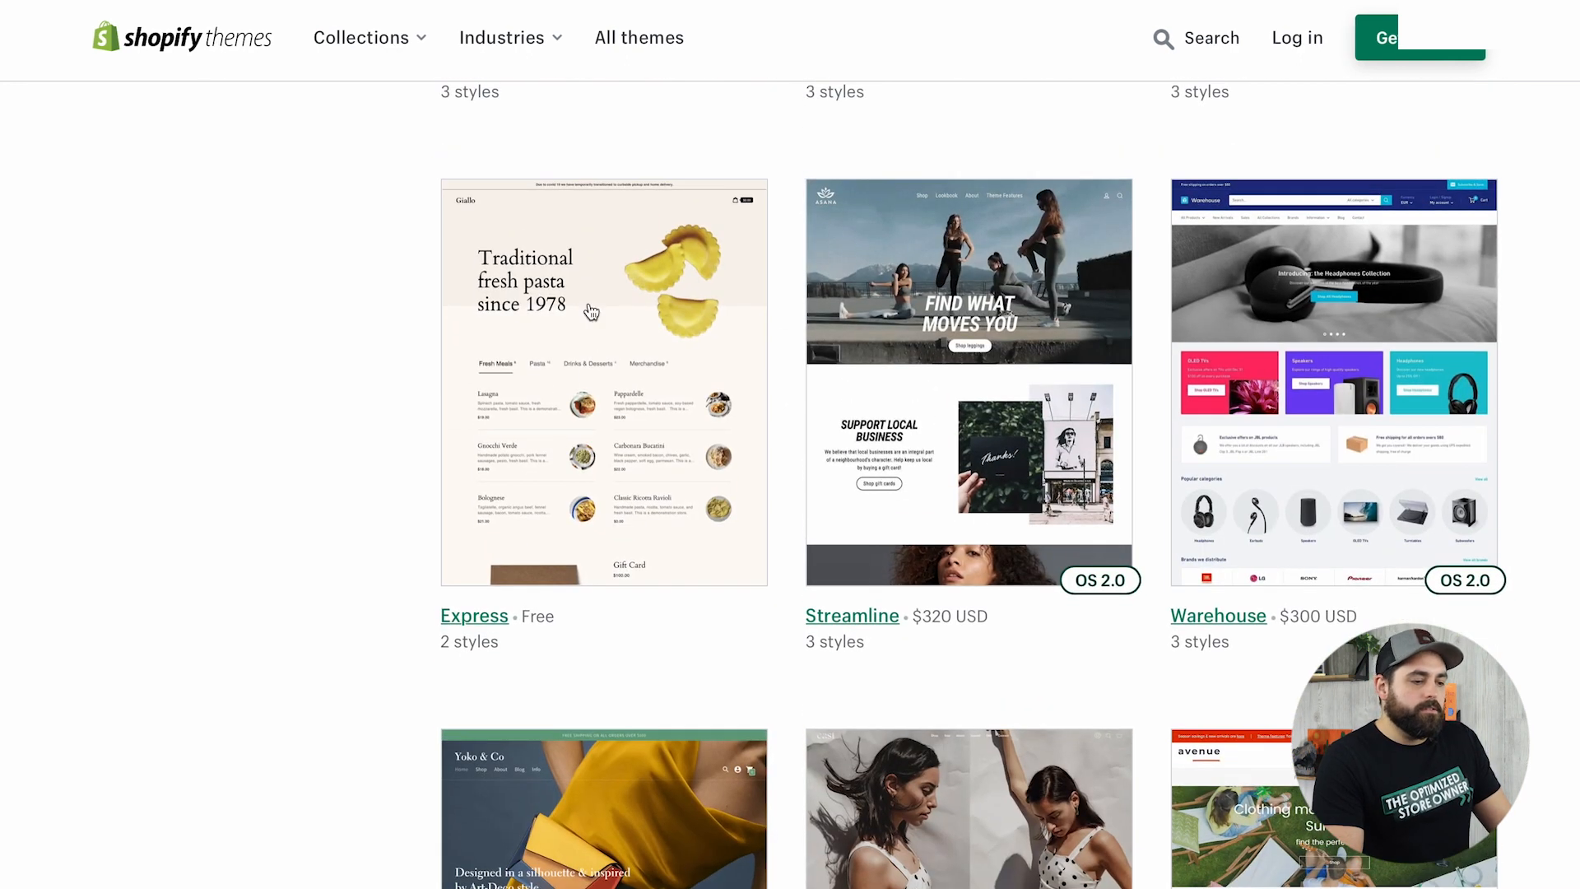
pyautogui.scroll(-14, 1239, 632)
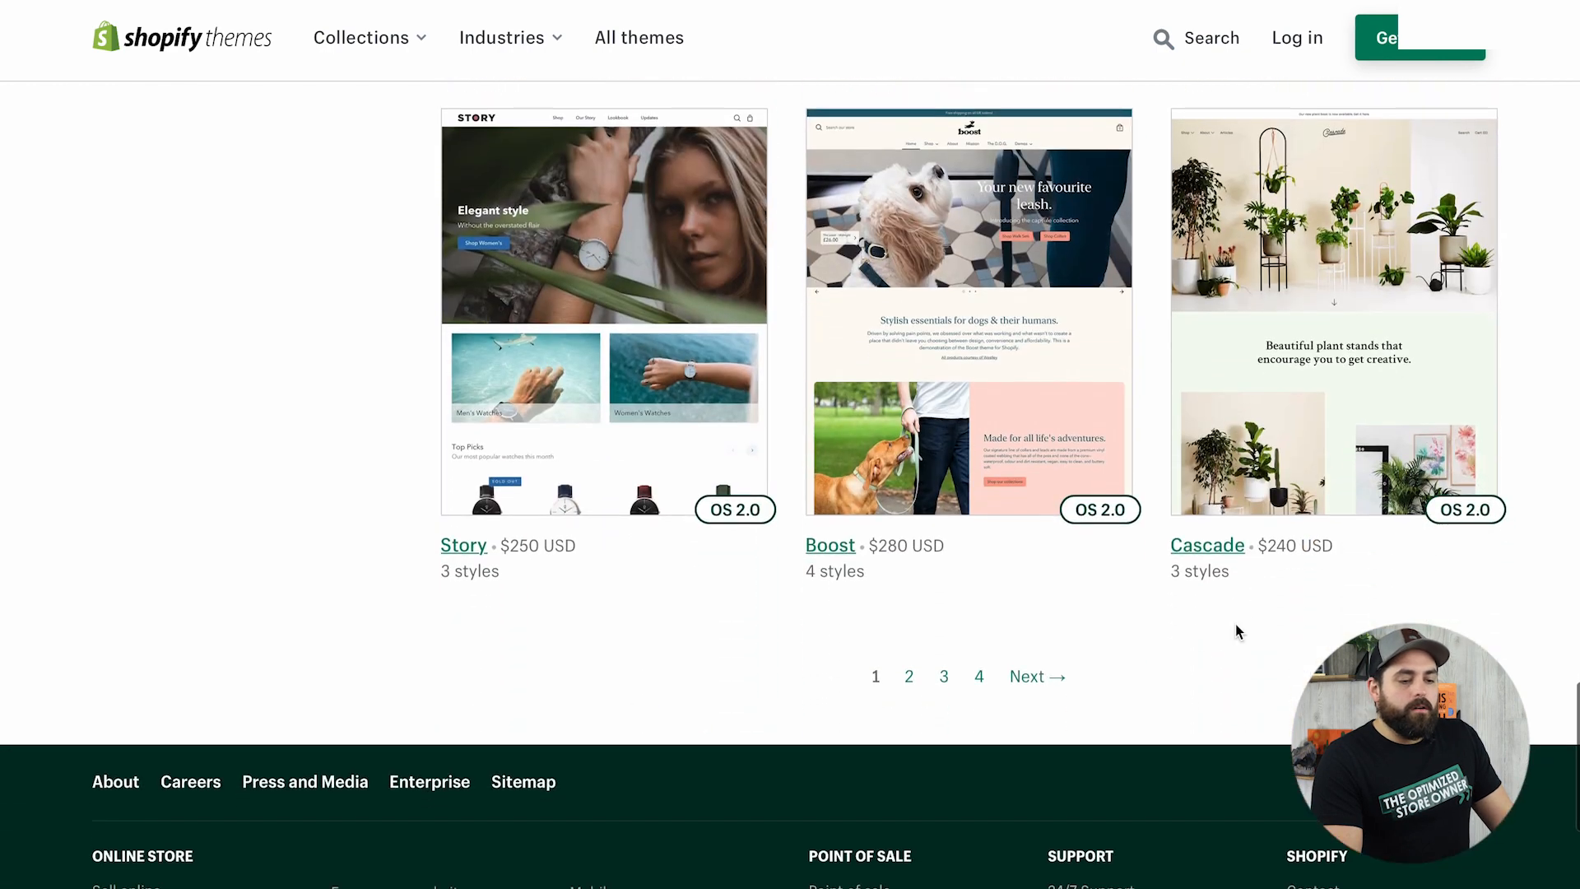
pyautogui.scroll(20, 1239, 632)
pyautogui.scroll(11, 1236, 632)
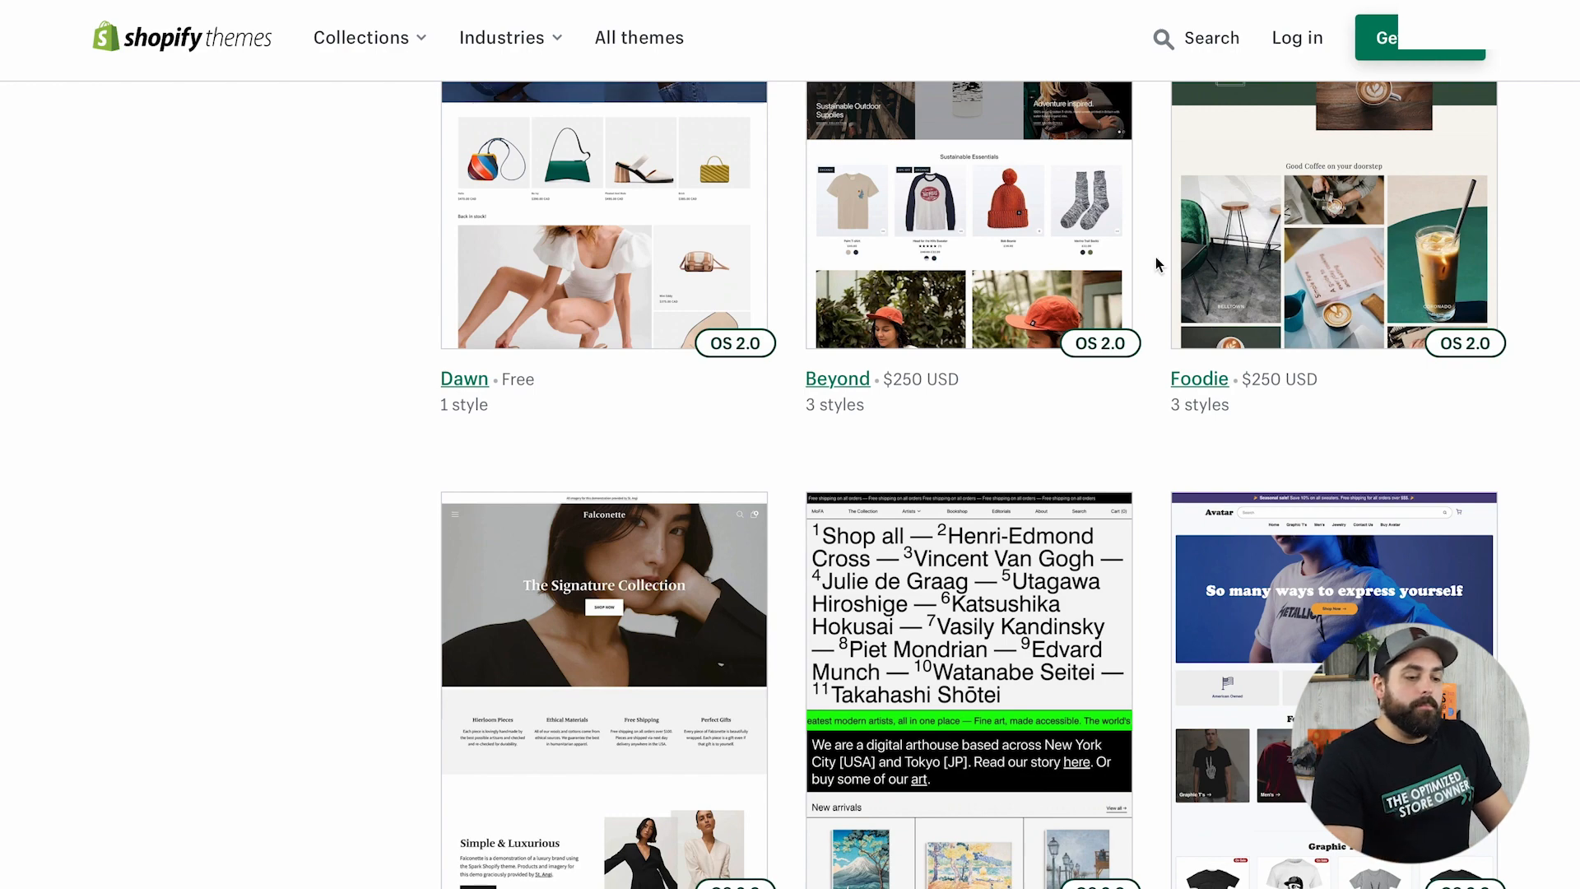
pyautogui.scroll(10, 1155, 260)
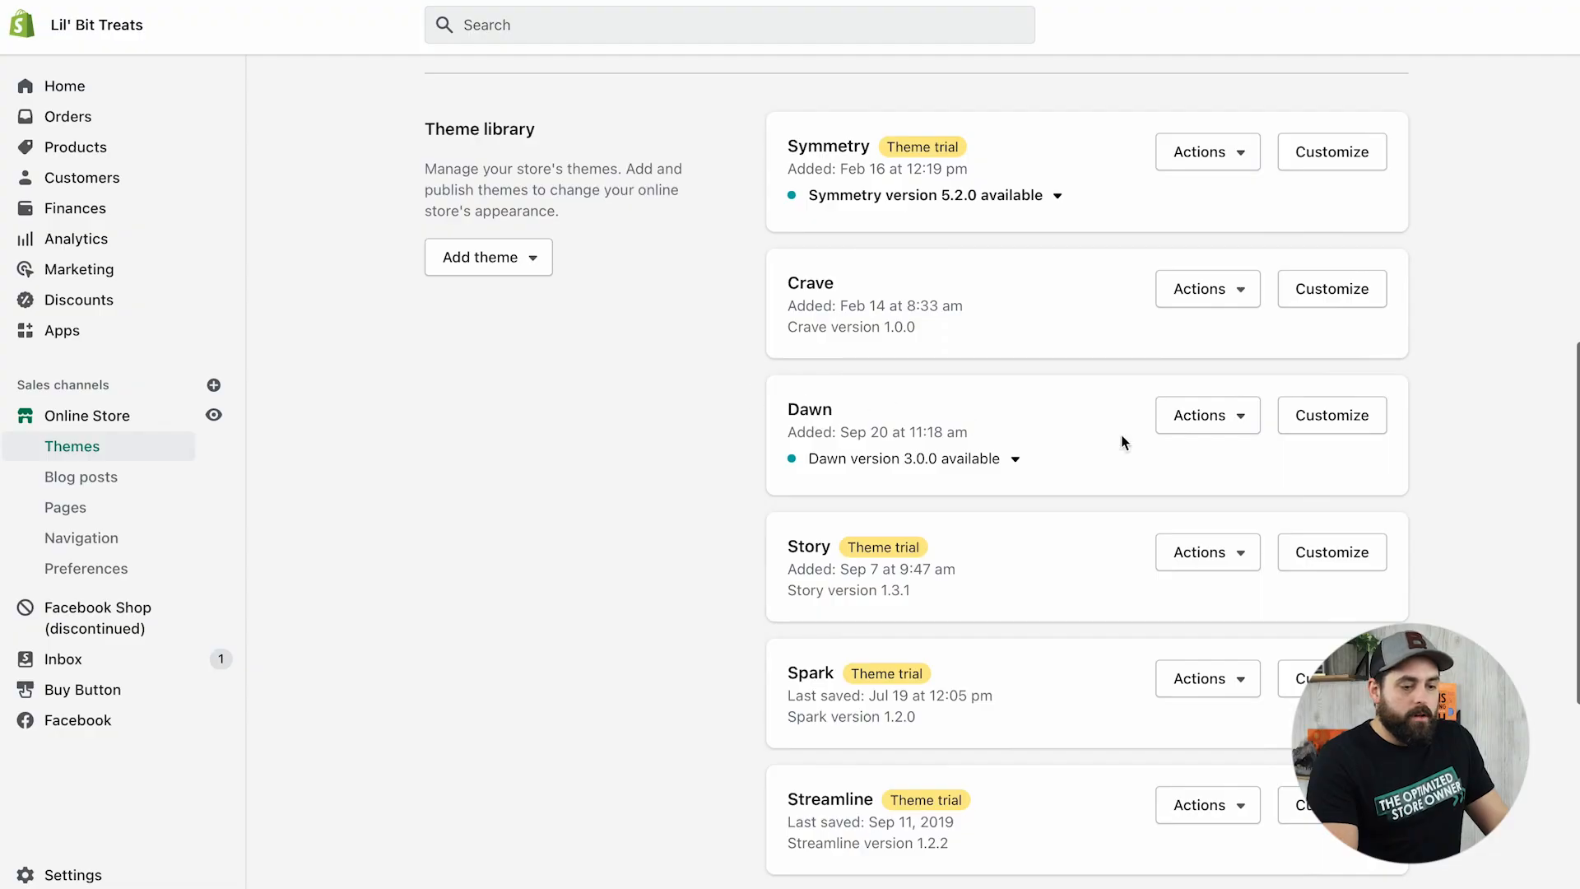
# Publish the Dawn theme from the theme library as the store's live theme.
pyautogui.click(1223, 422)
pyautogui.click(1137, 517)
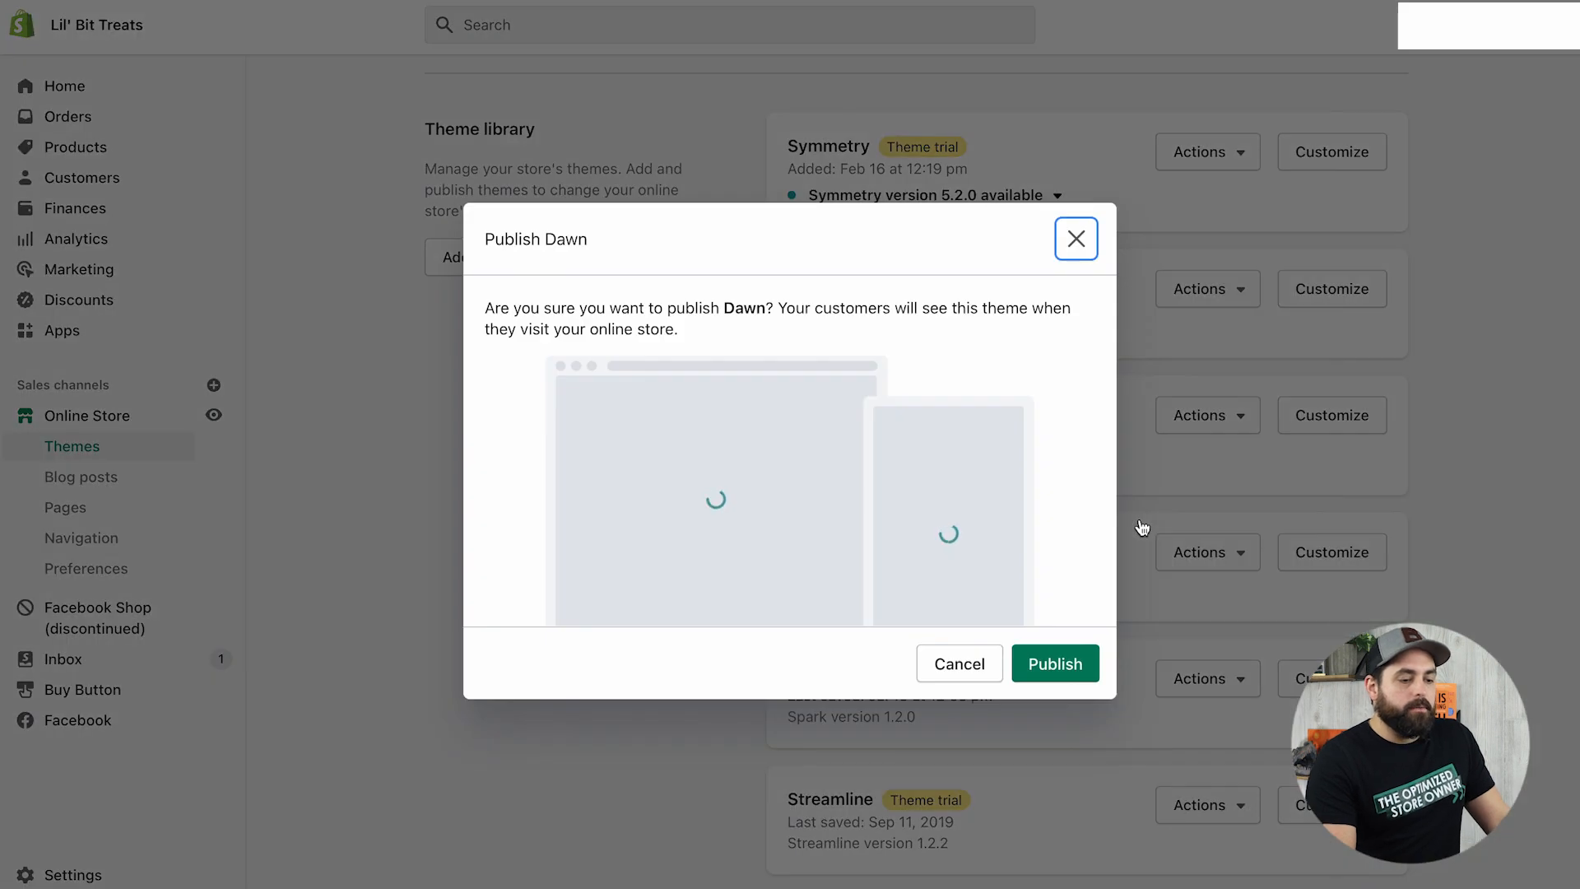
pyautogui.click(1051, 661)
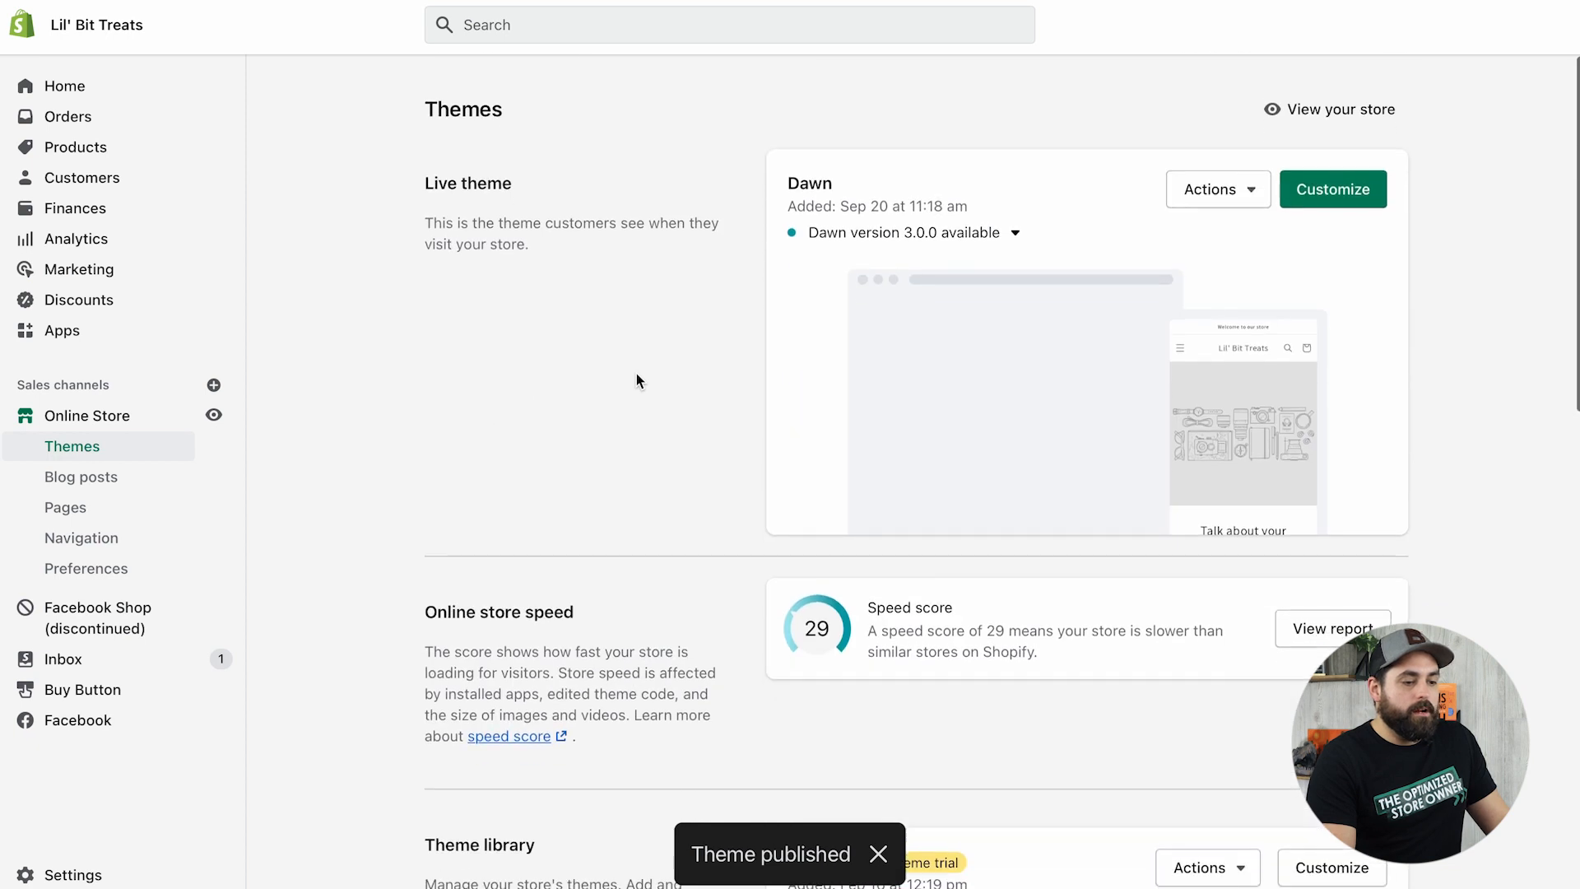
# Remove the Style filter from the online store's collection and search filters and save the change.
pyautogui.click(87, 542)
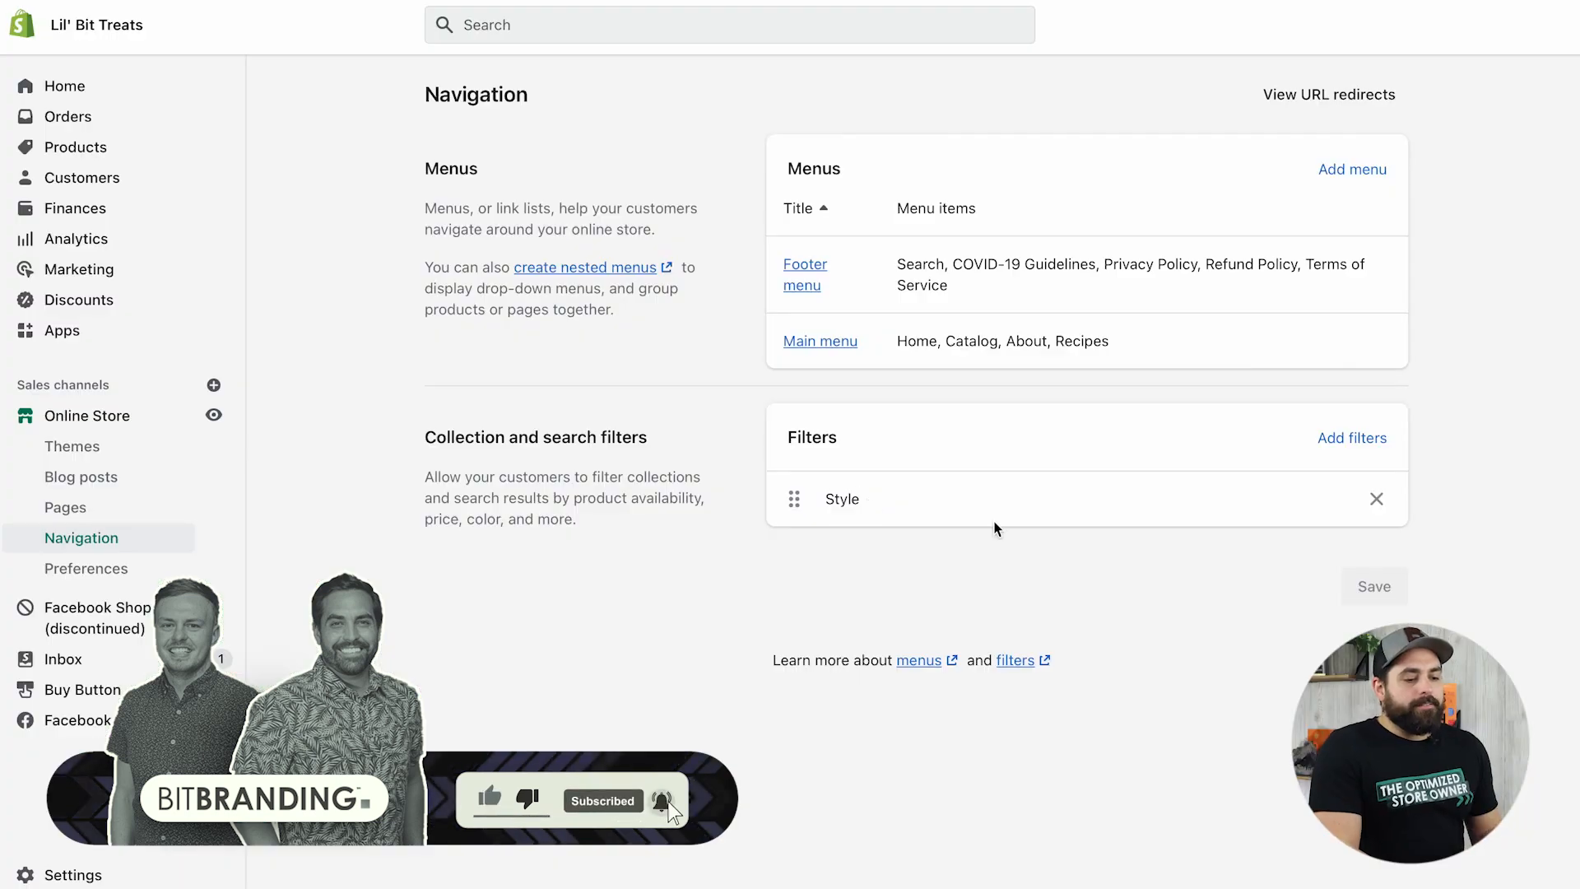
pyautogui.click(1375, 499)
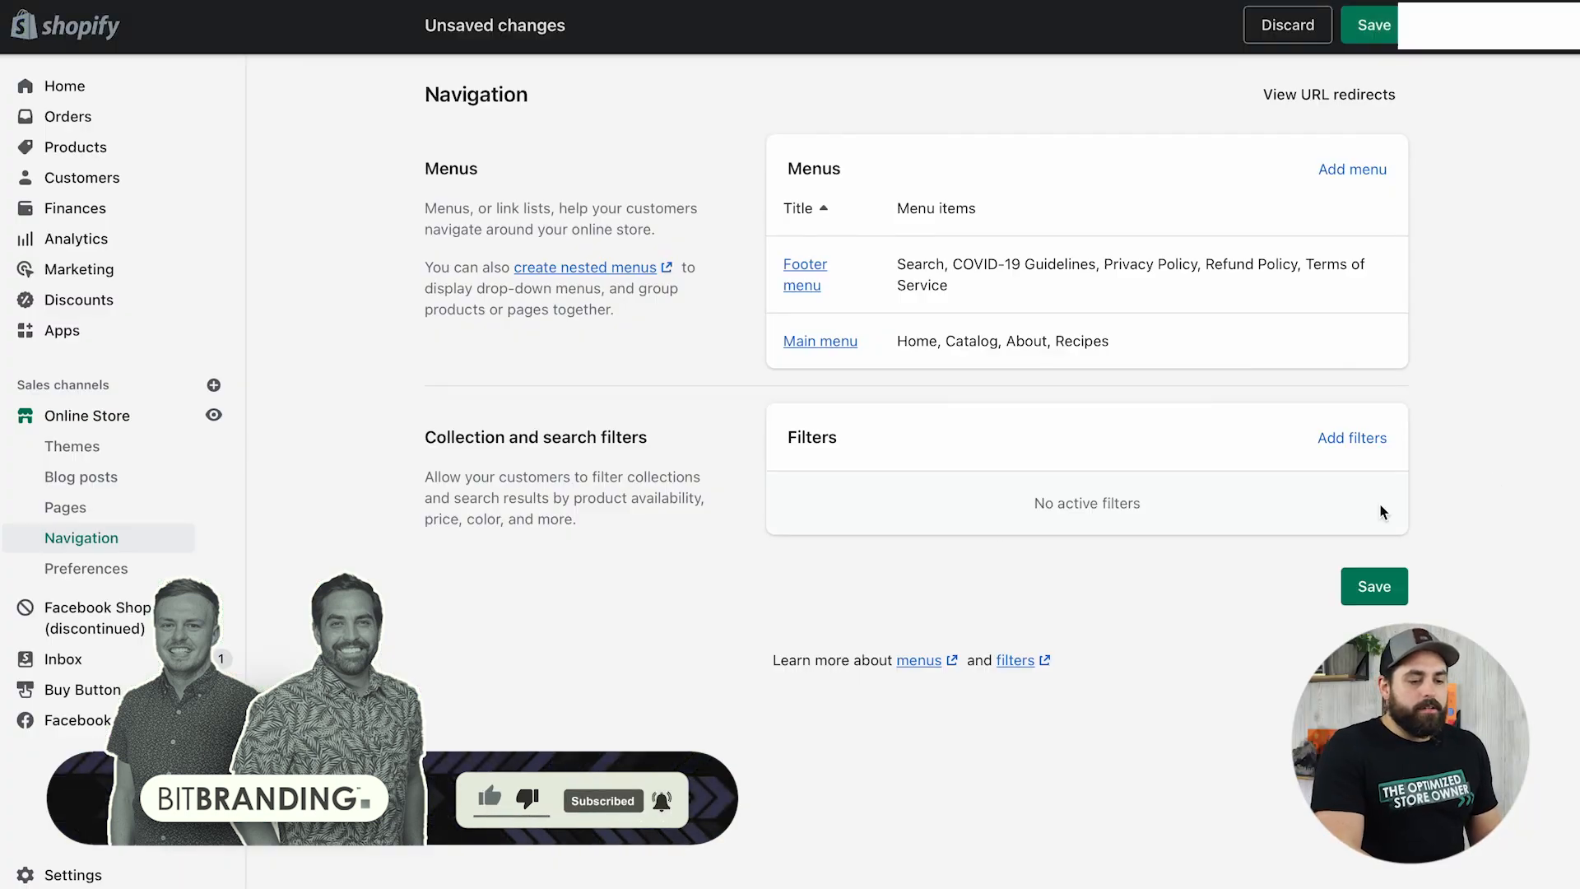
pyautogui.click(1363, 583)
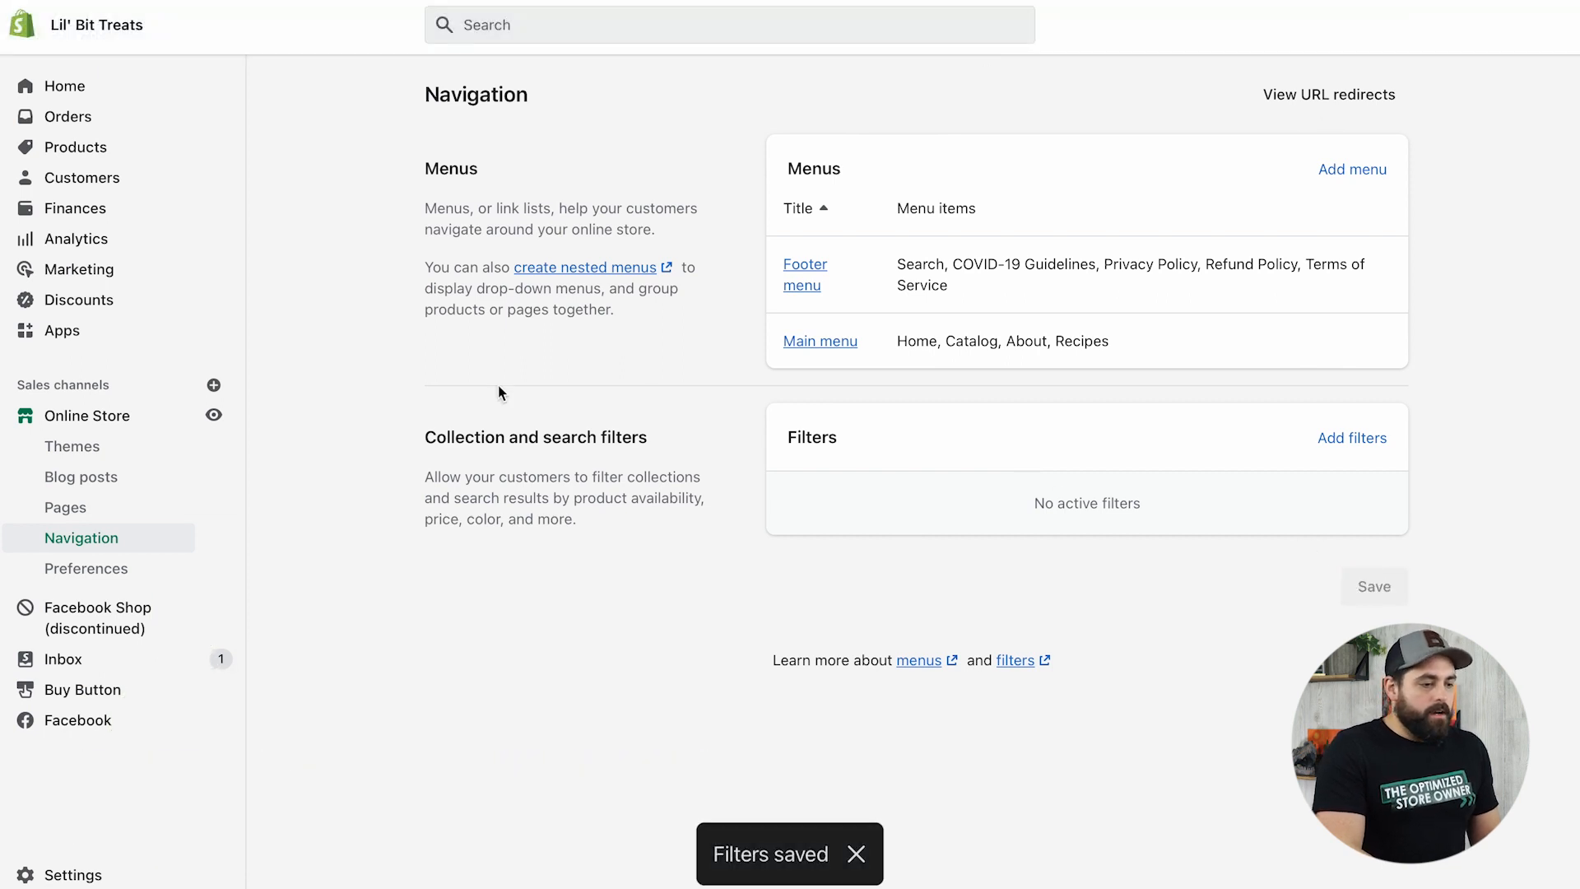
# View the Bones collection in the live store, check its sorting and filtering options, and return to the navigation settings.
pyautogui.click(214, 414)
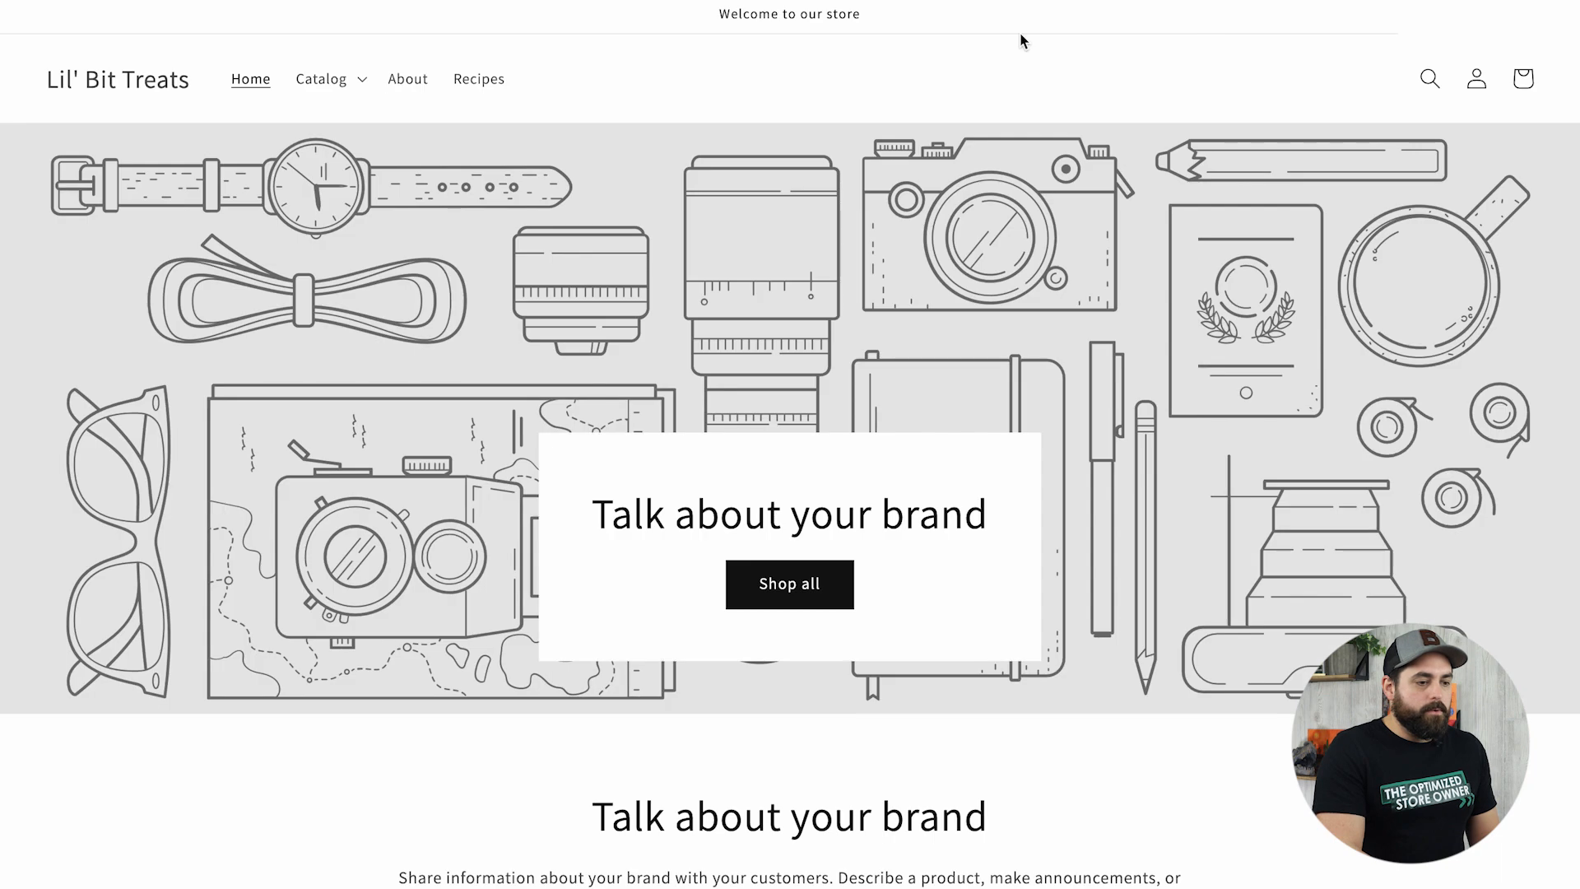
pyautogui.click(321, 85)
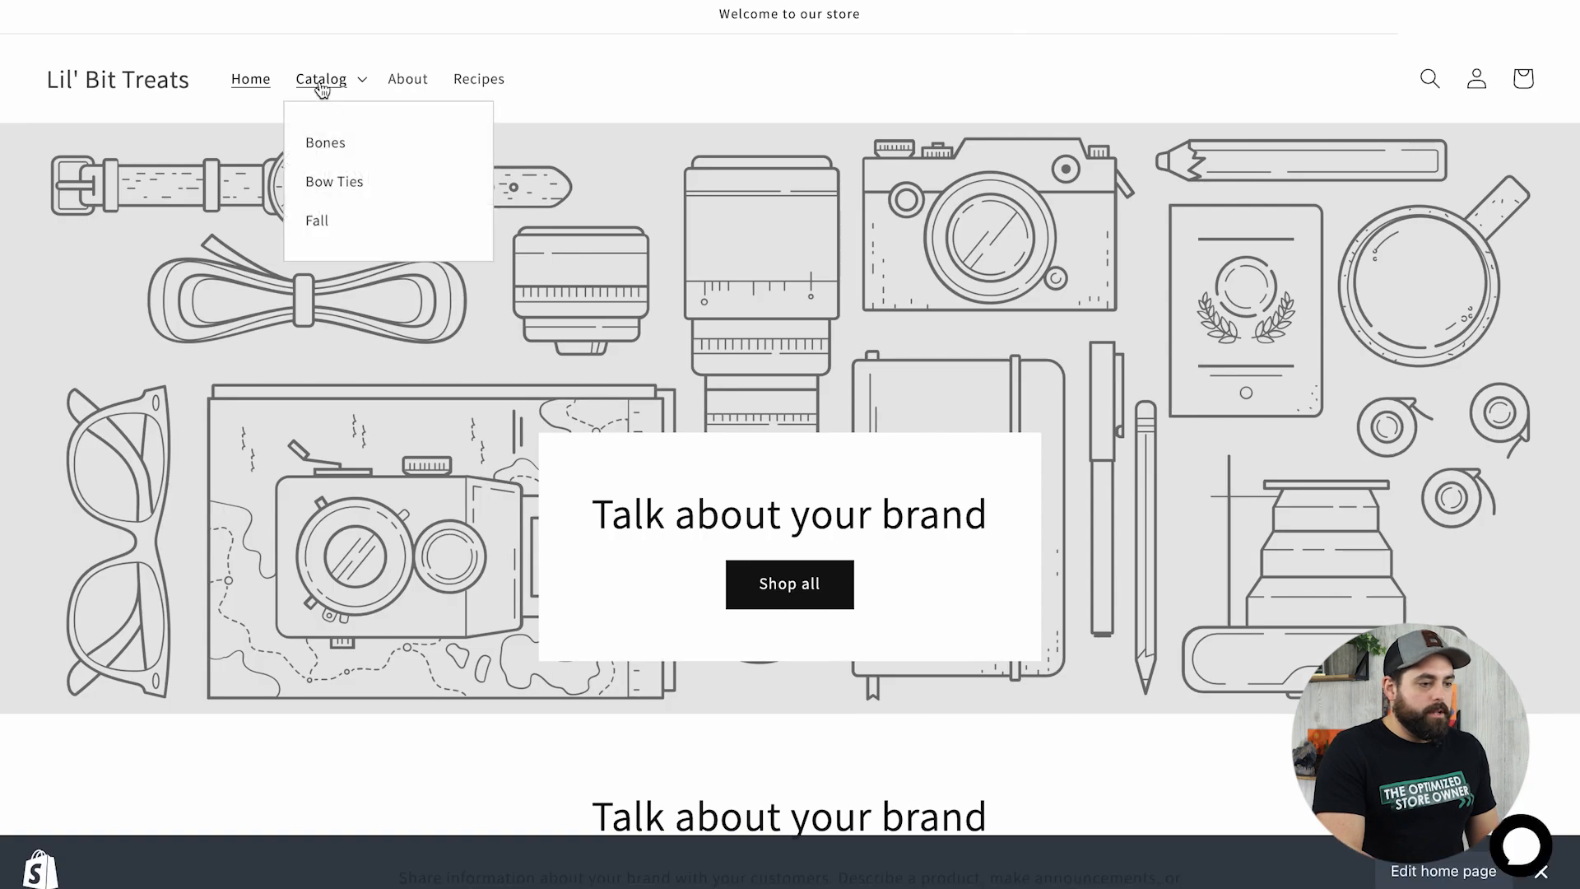
pyautogui.click(332, 142)
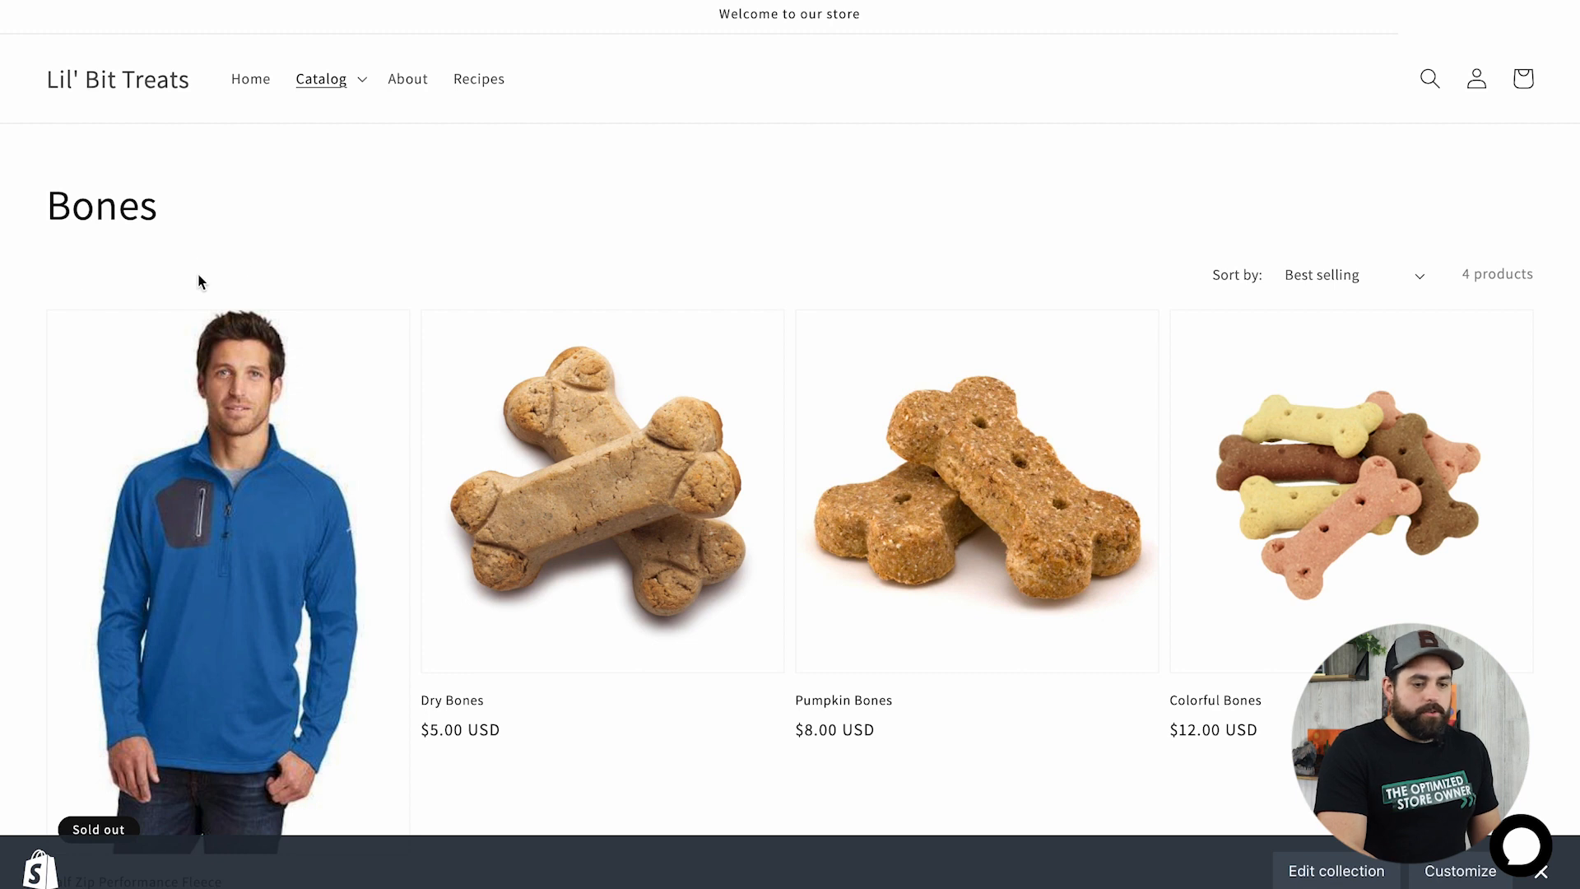
pyautogui.click(1420, 284)
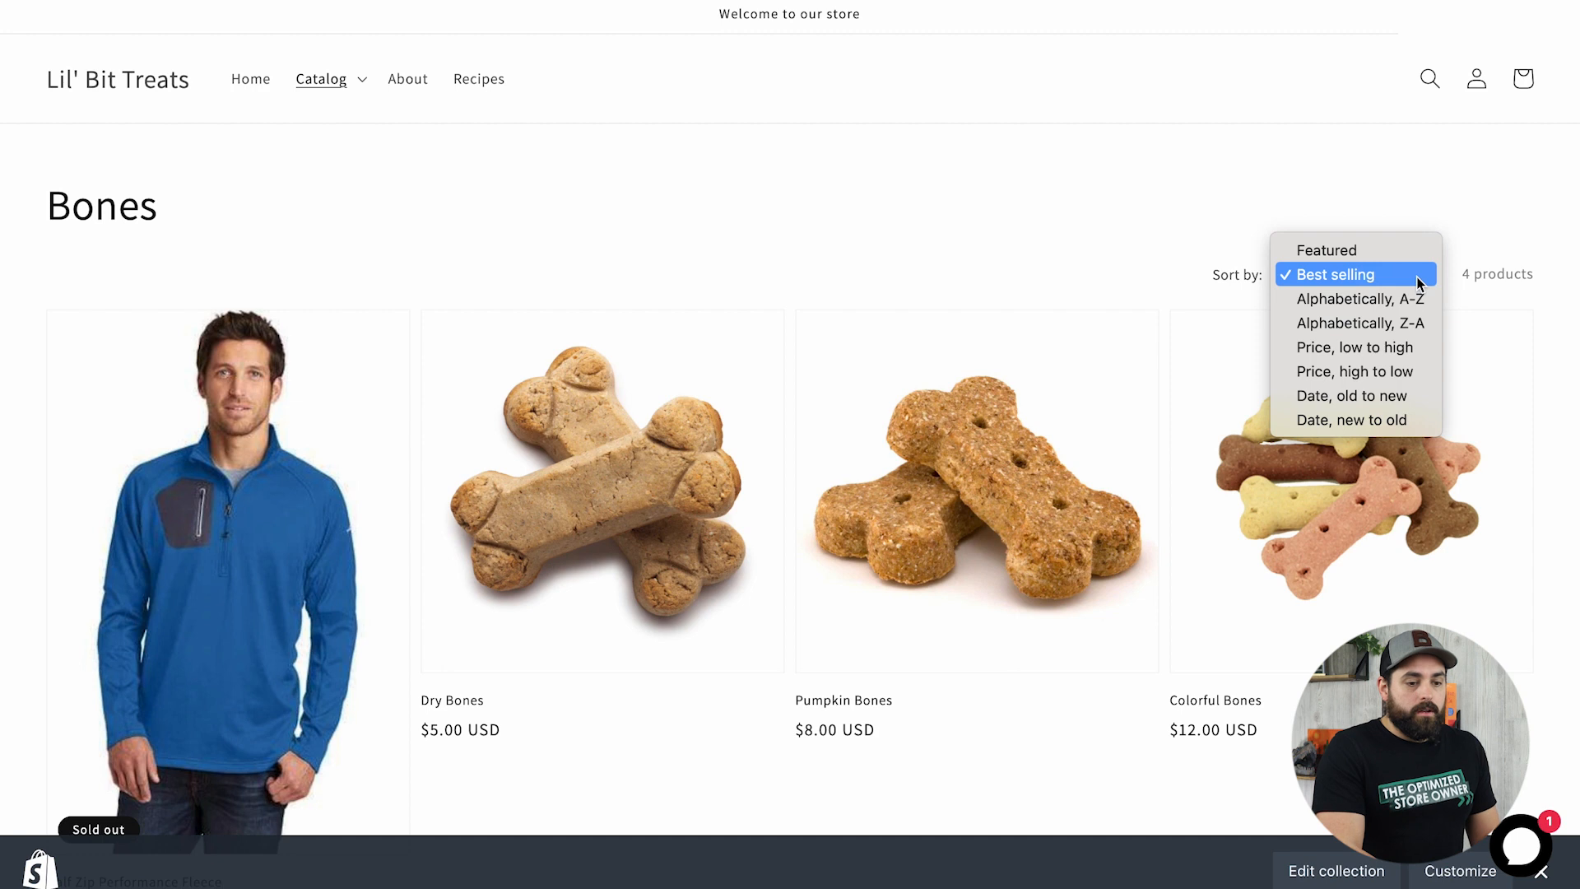
pyautogui.click(1272, 205)
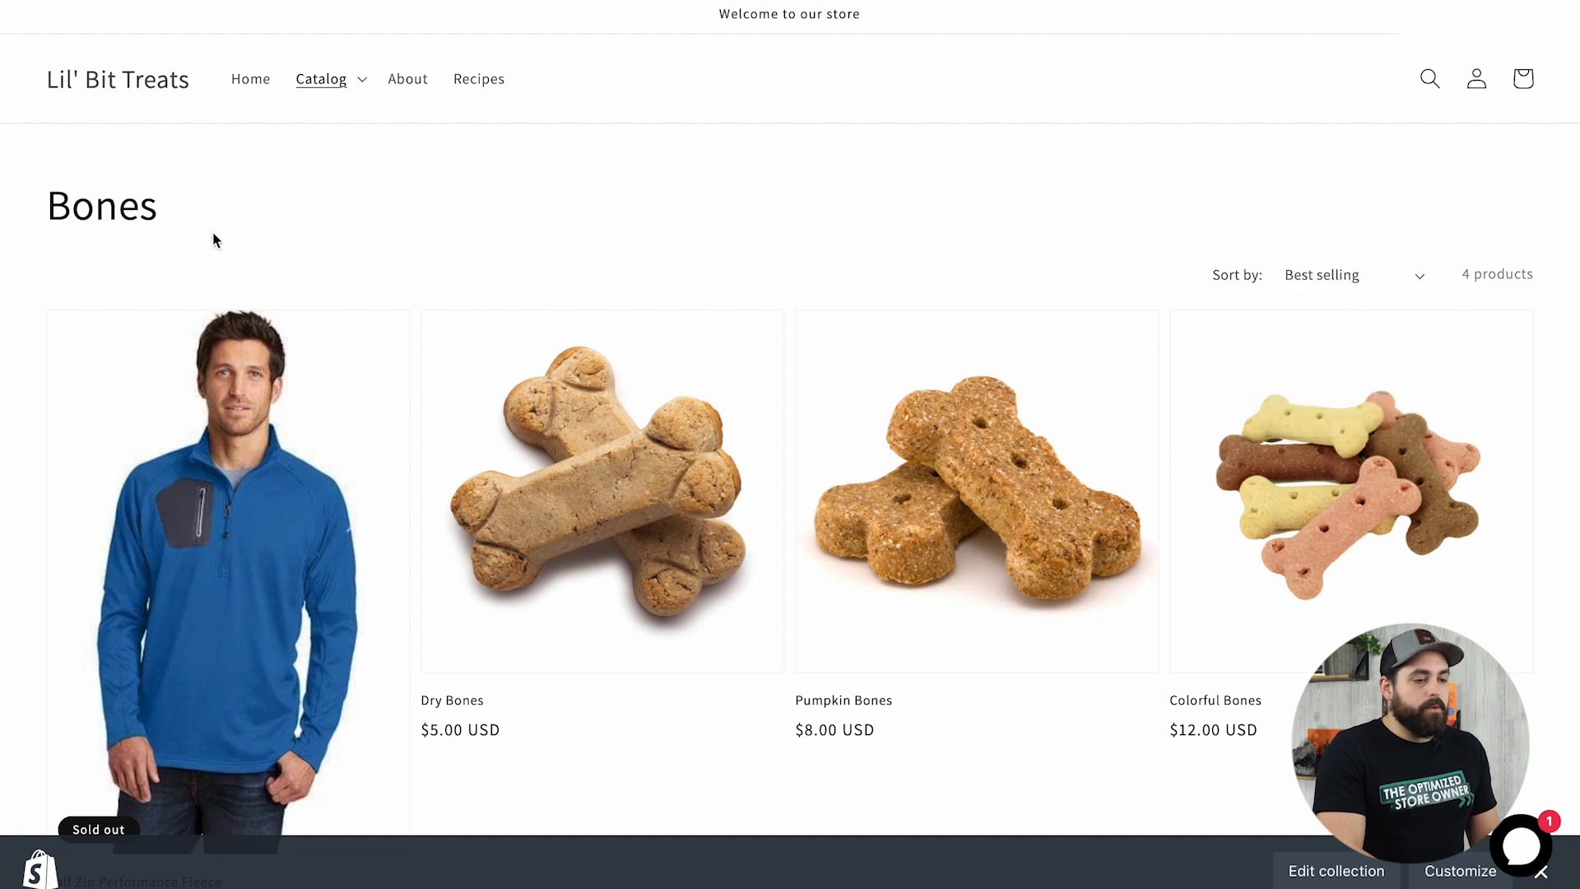
pyautogui.press('super+w')
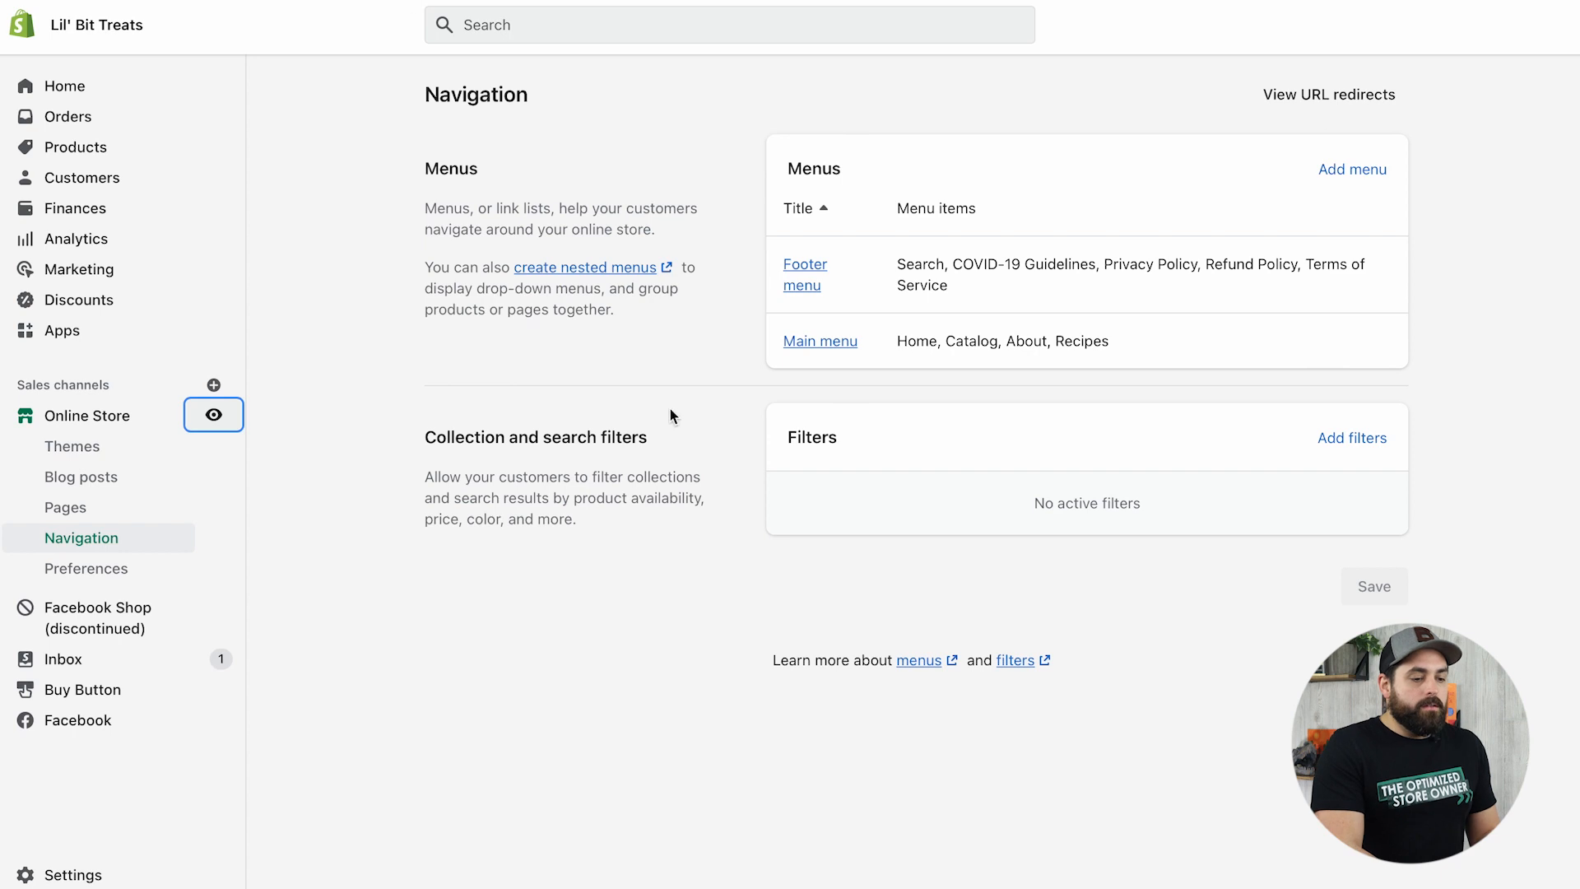
# Start adding filters and select the Availability, Price, Product type and Vendor (Brand) product filters.
pyautogui.click(1342, 444)
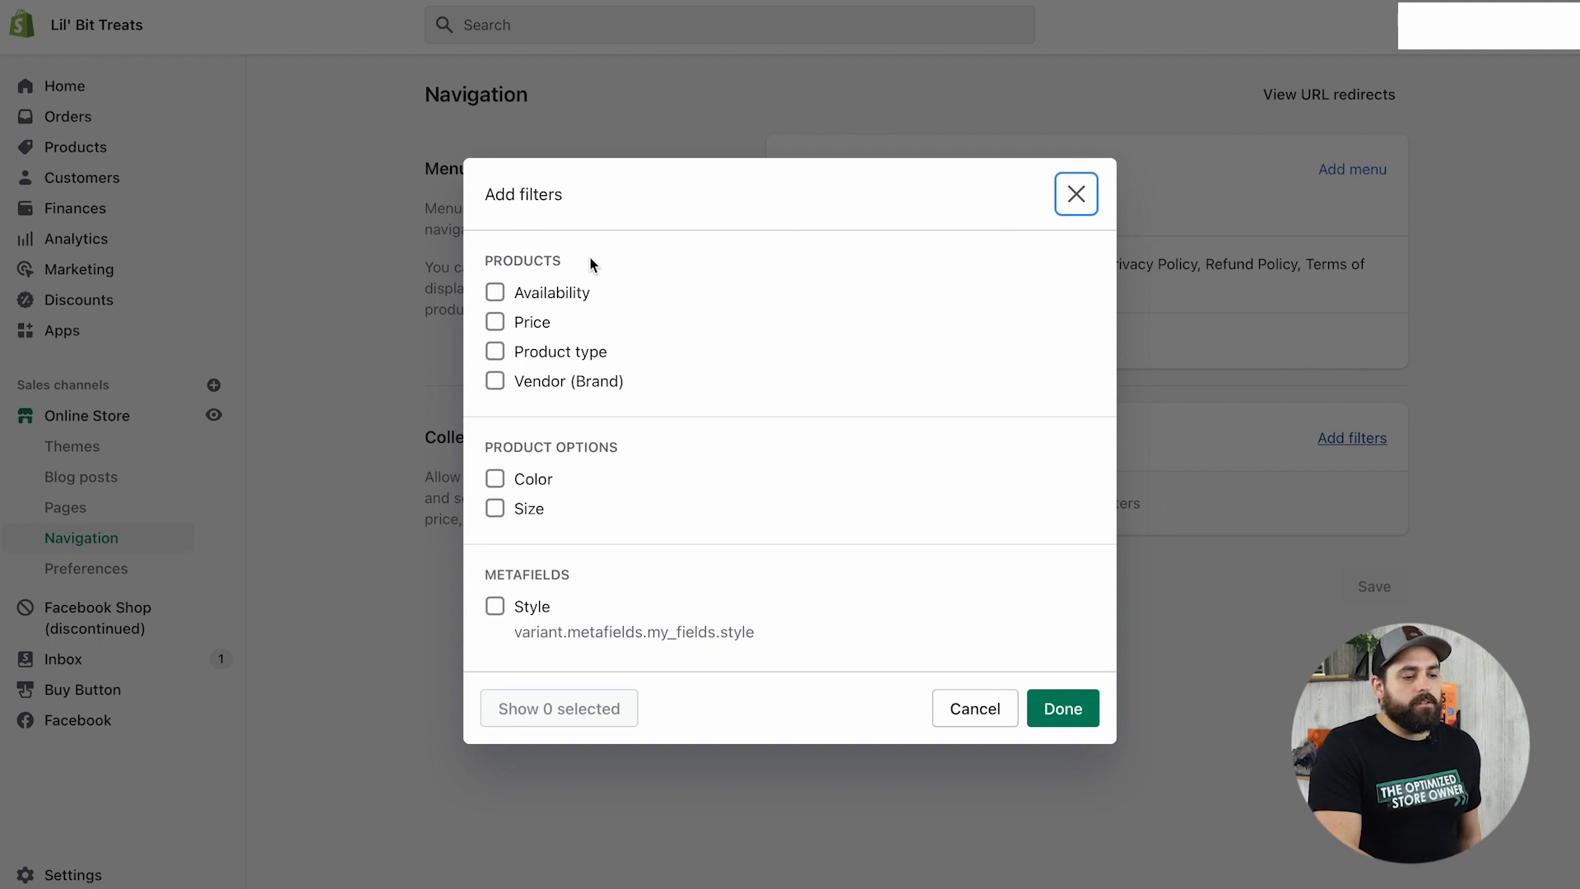
pyautogui.moveTo(495, 264); pyautogui.dragTo(544, 264)
pyautogui.moveTo(516, 446); pyautogui.dragTo(599, 446)
pyautogui.click(598, 446)
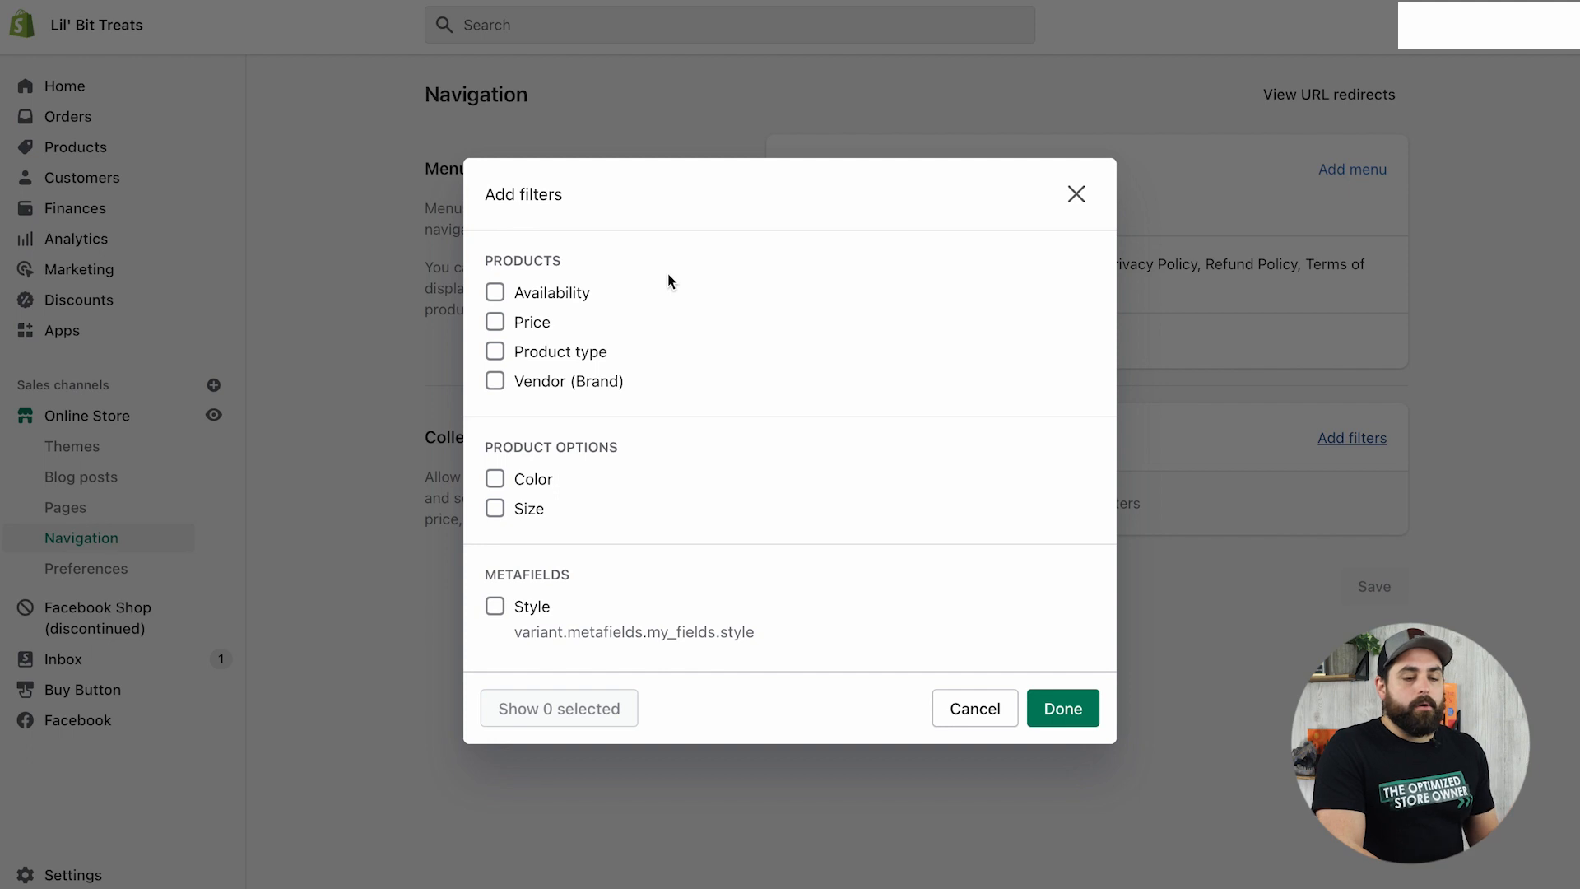
pyautogui.click(496, 294)
pyautogui.click(496, 323)
pyautogui.click(496, 352)
pyautogui.click(495, 381)
pyautogui.click(495, 479)
pyautogui.click(495, 507)
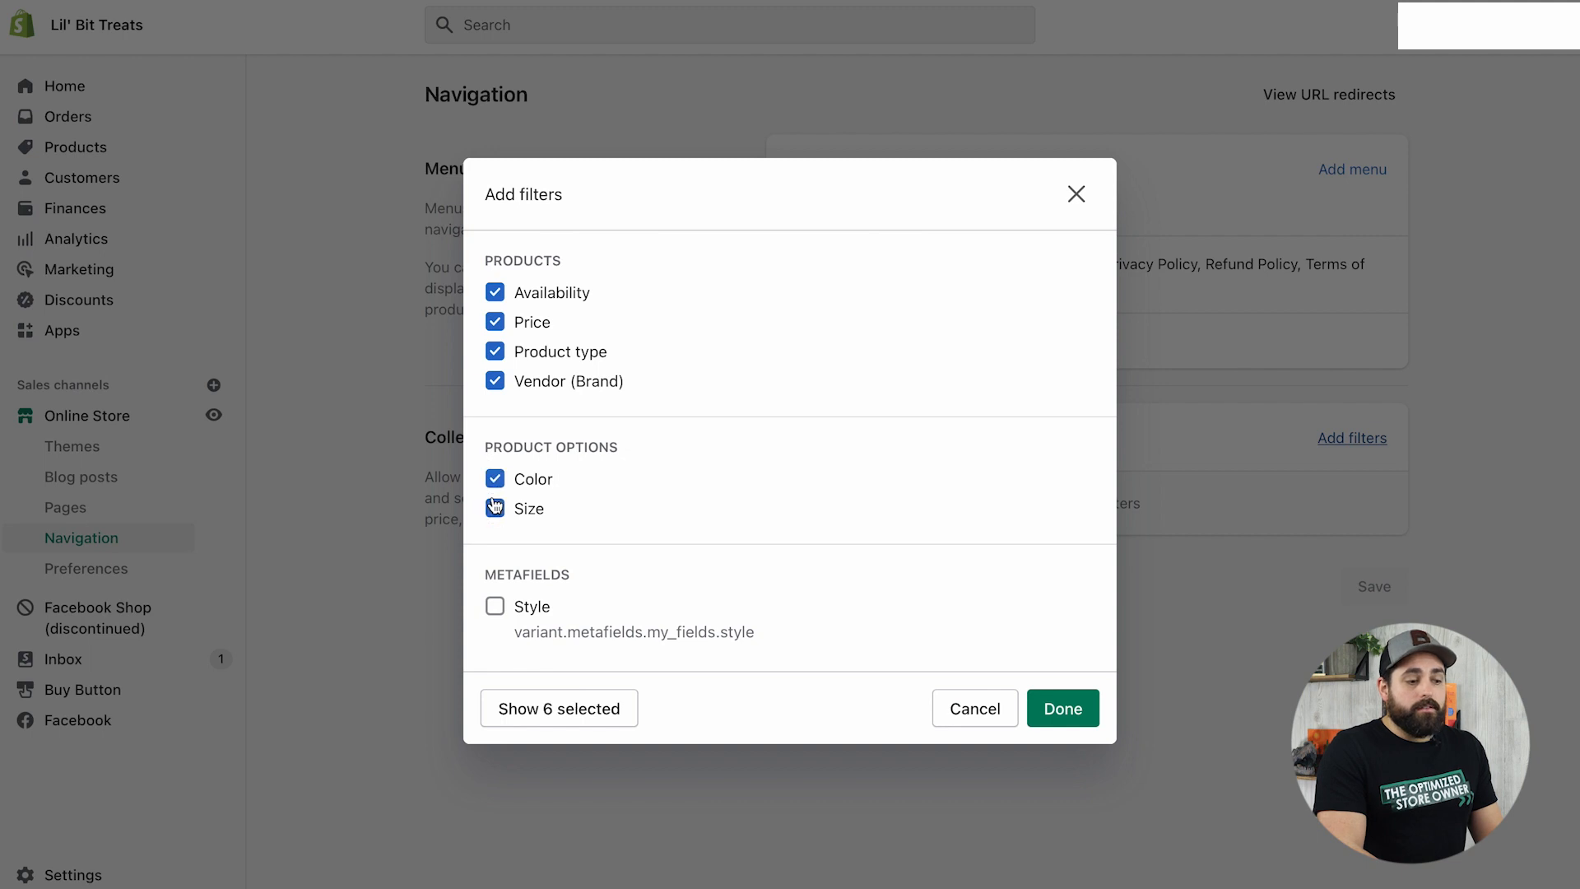
pyautogui.click(495, 509)
pyautogui.click(495, 479)
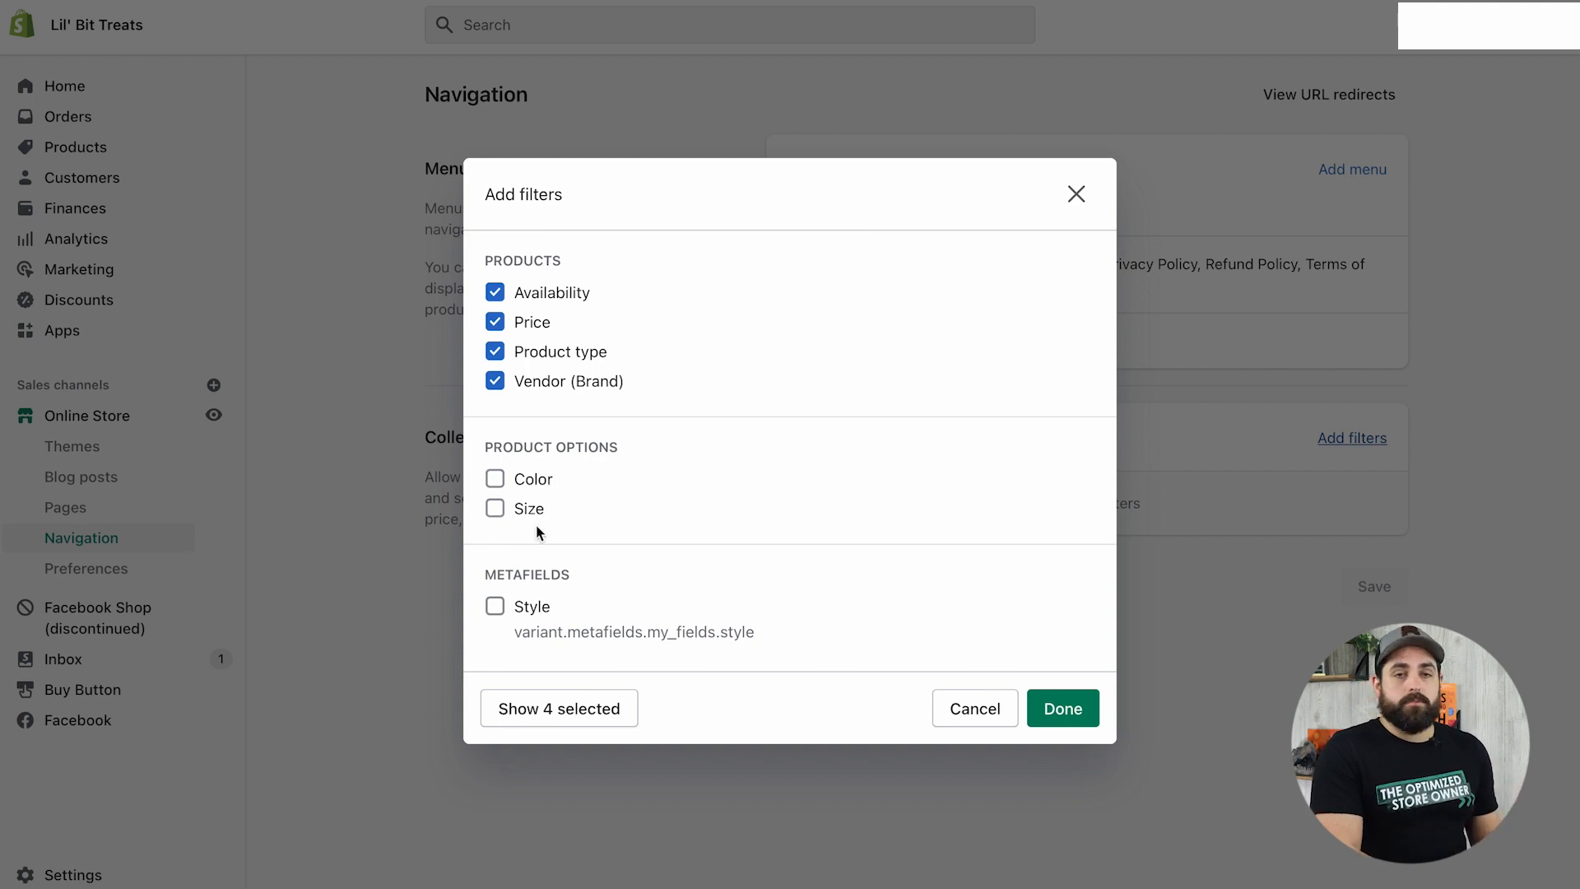
# Include the Color and Size product options in the filter selection and save the store's filters.
pyautogui.moveTo(502, 292); pyautogui.dragTo(494, 350)
pyautogui.click(514, 366)
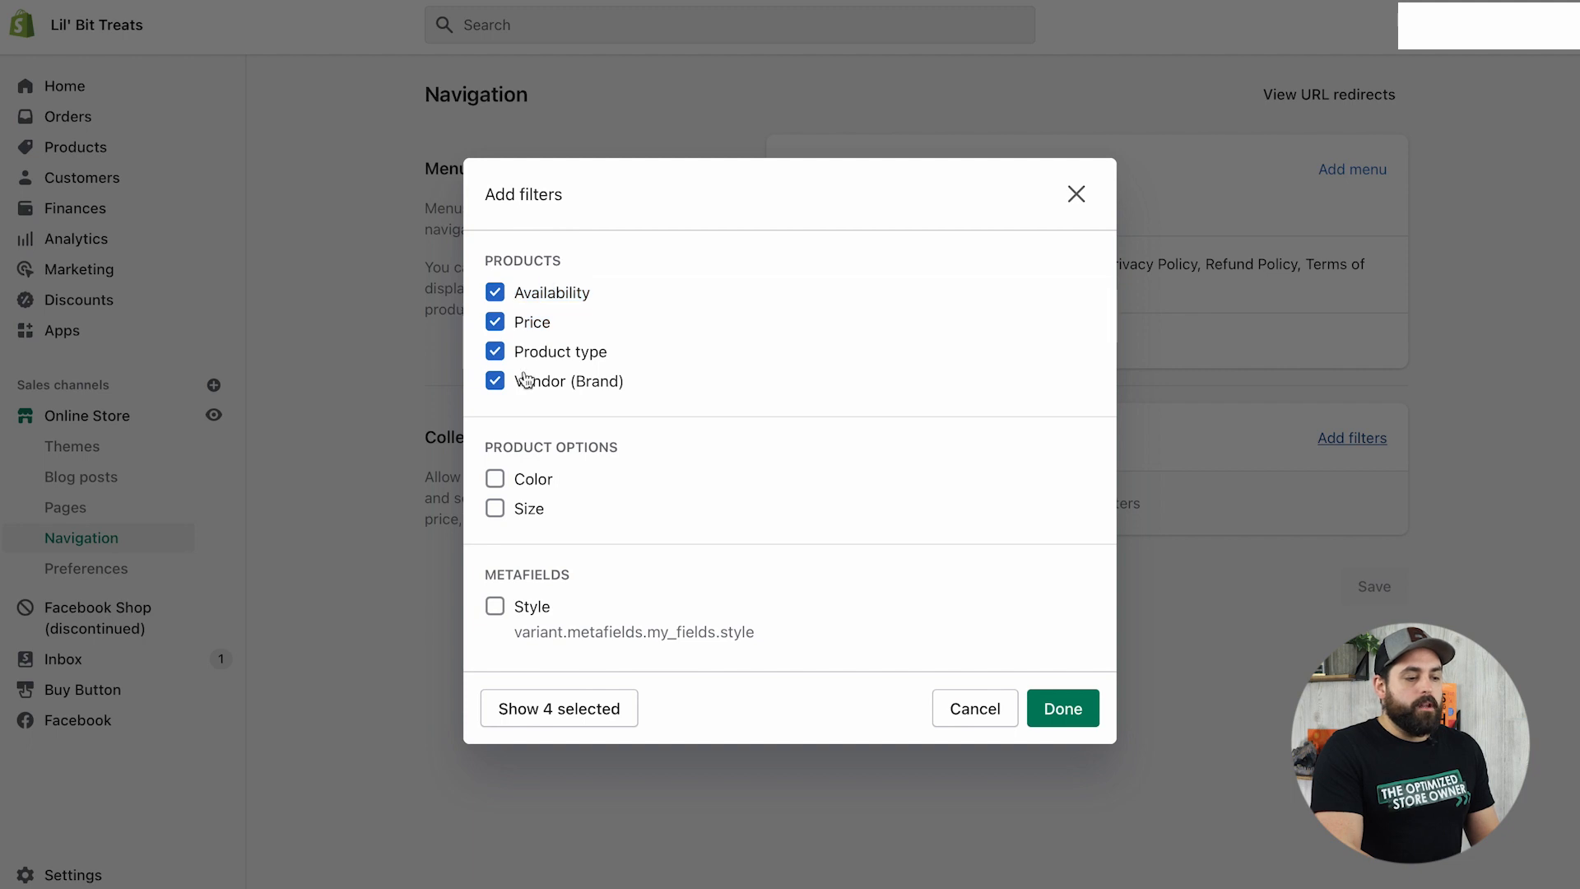
pyautogui.click(495, 481)
pyautogui.click(495, 508)
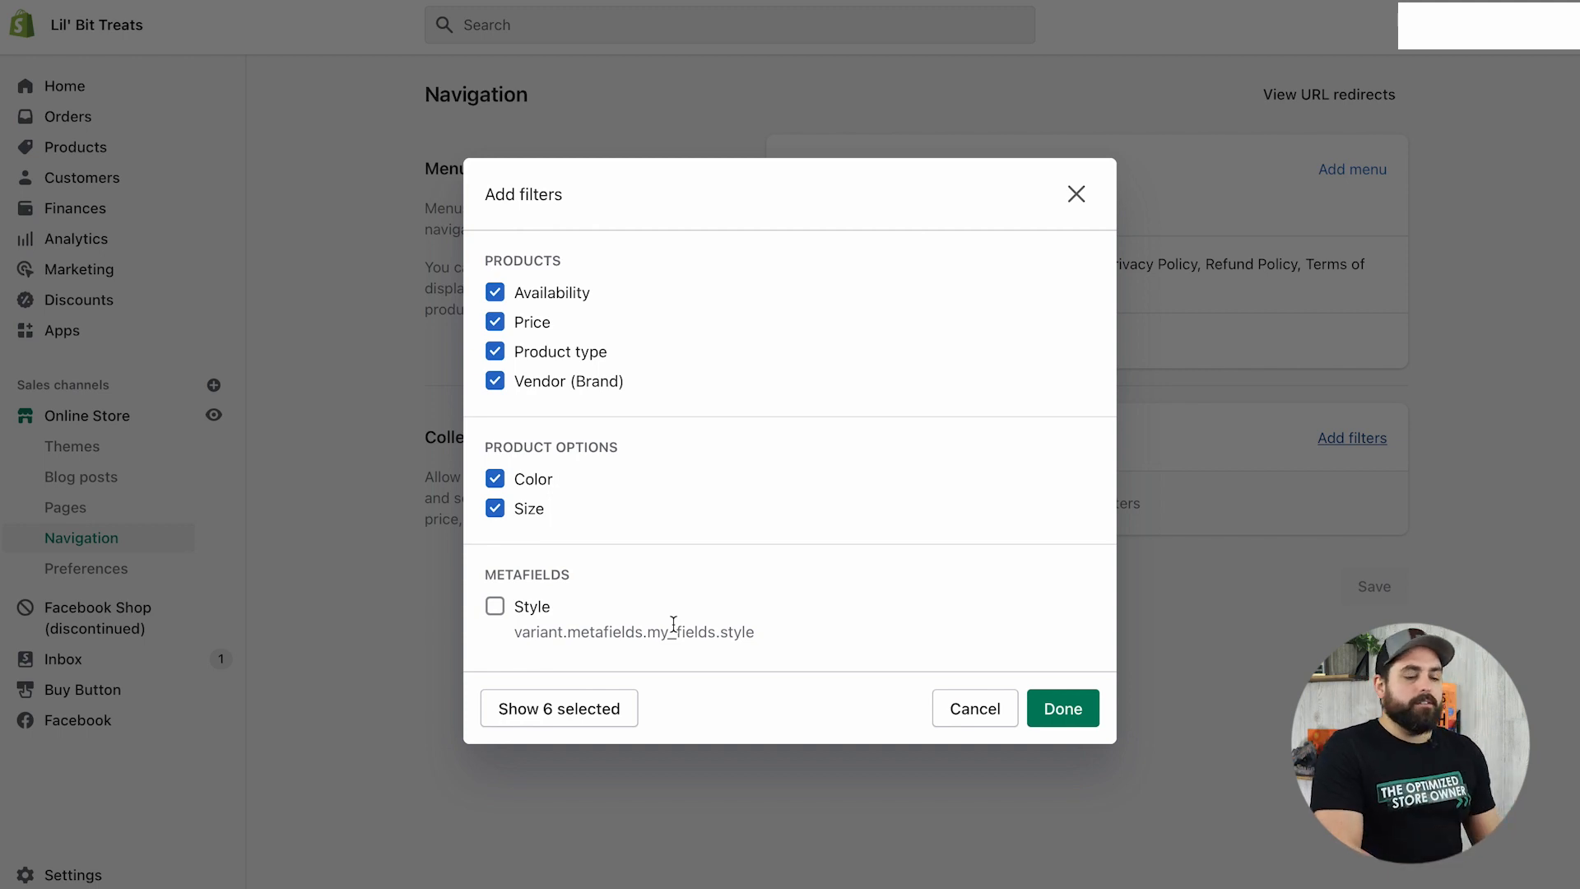
pyautogui.click(1061, 708)
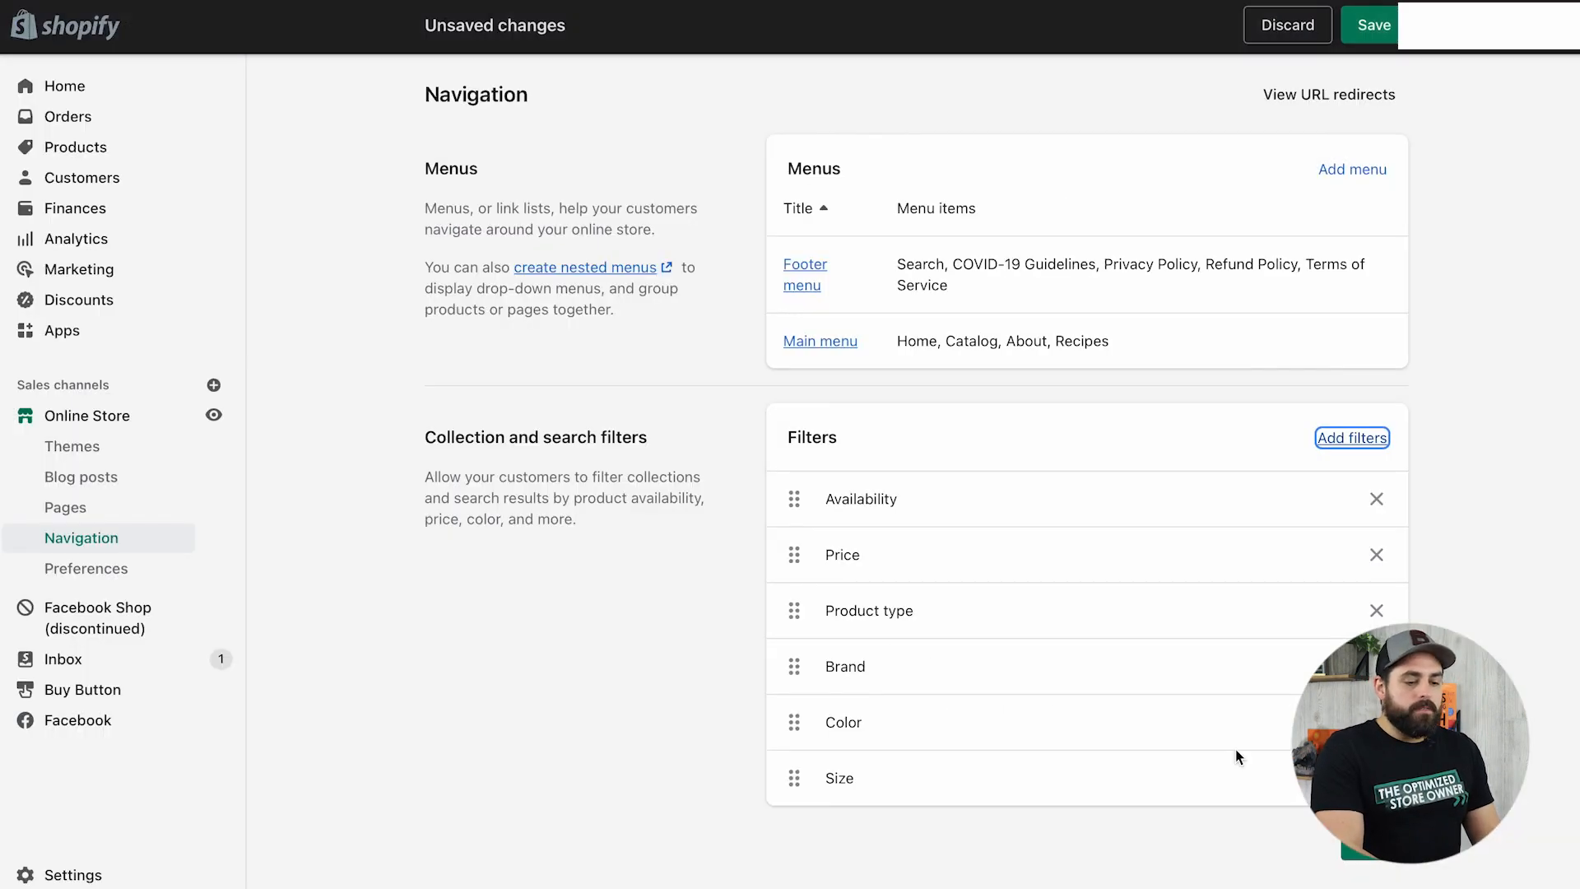
pyautogui.click(1375, 841)
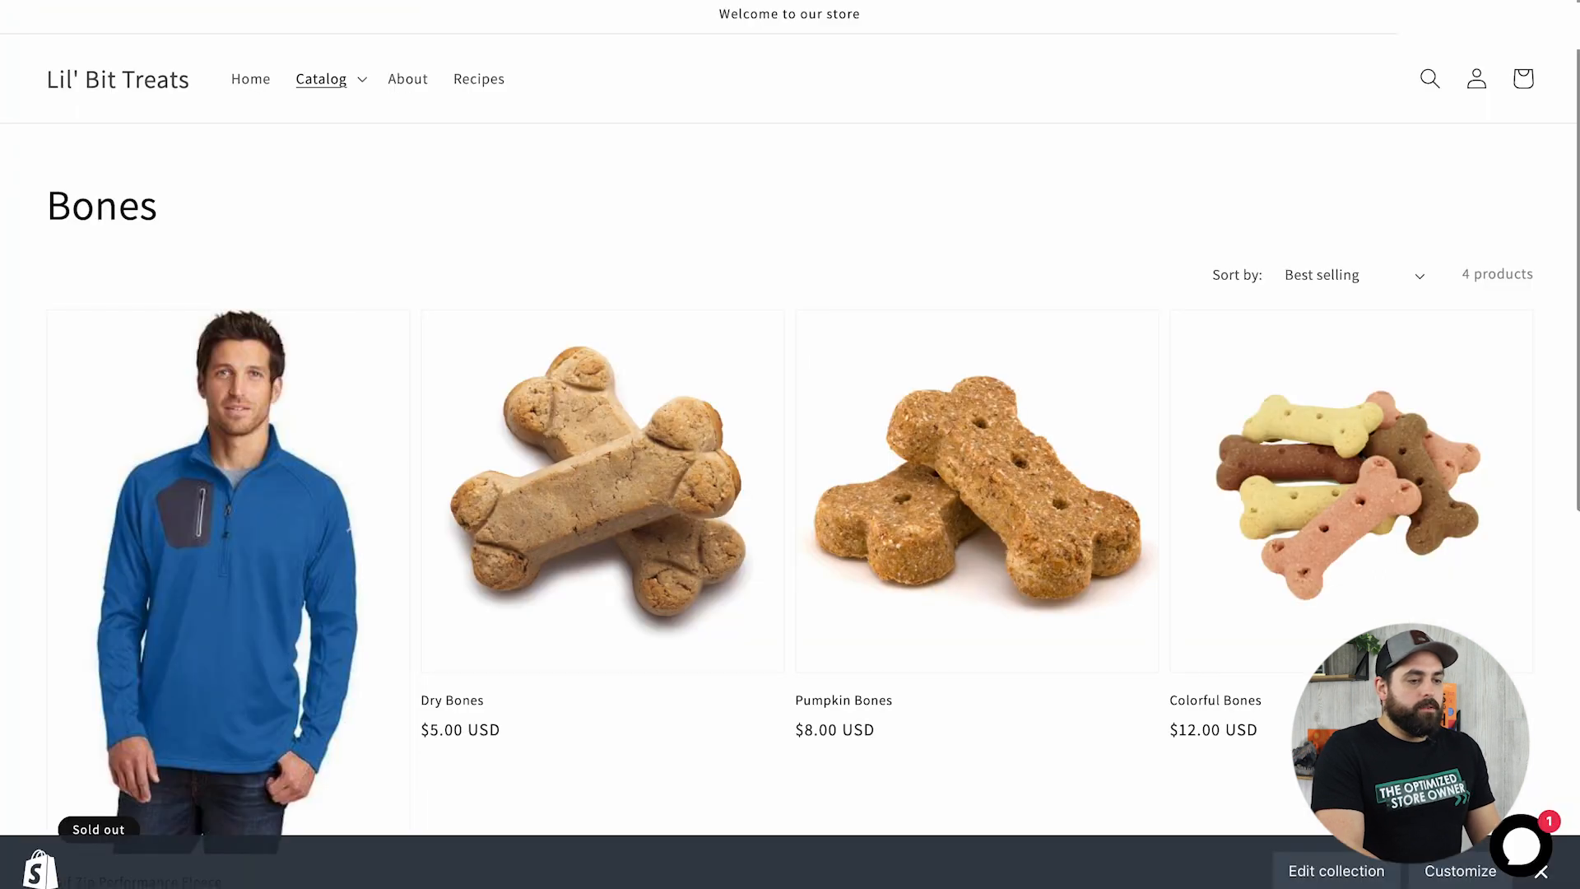
# Reload the Bones collection page in the storefront and examine its Availability and Price filters.
pyautogui.press('super+r')
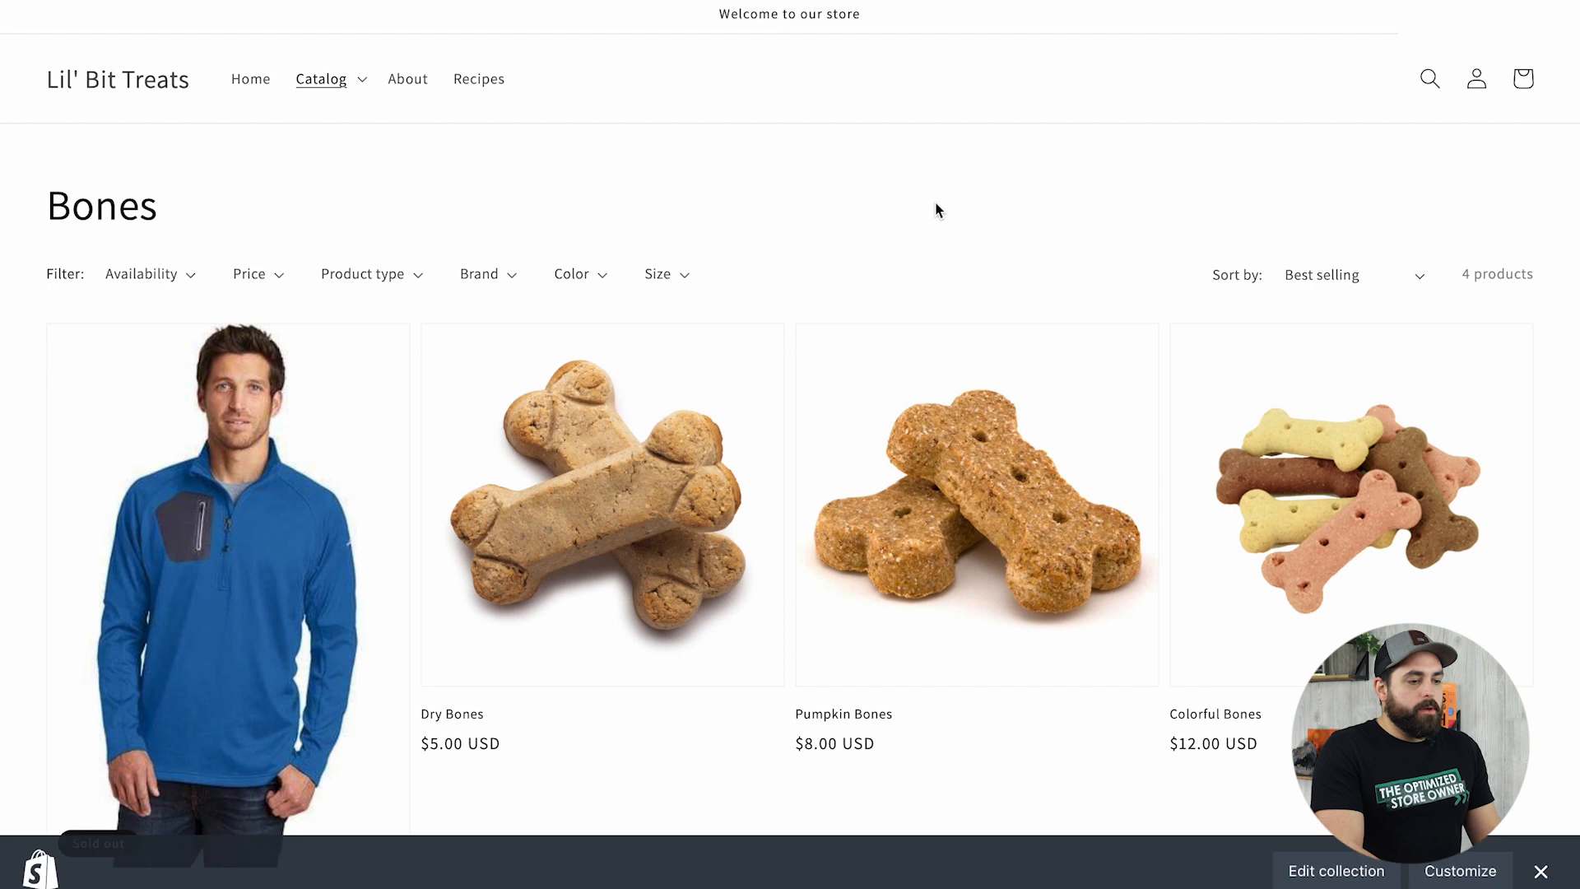
pyautogui.click(186, 276)
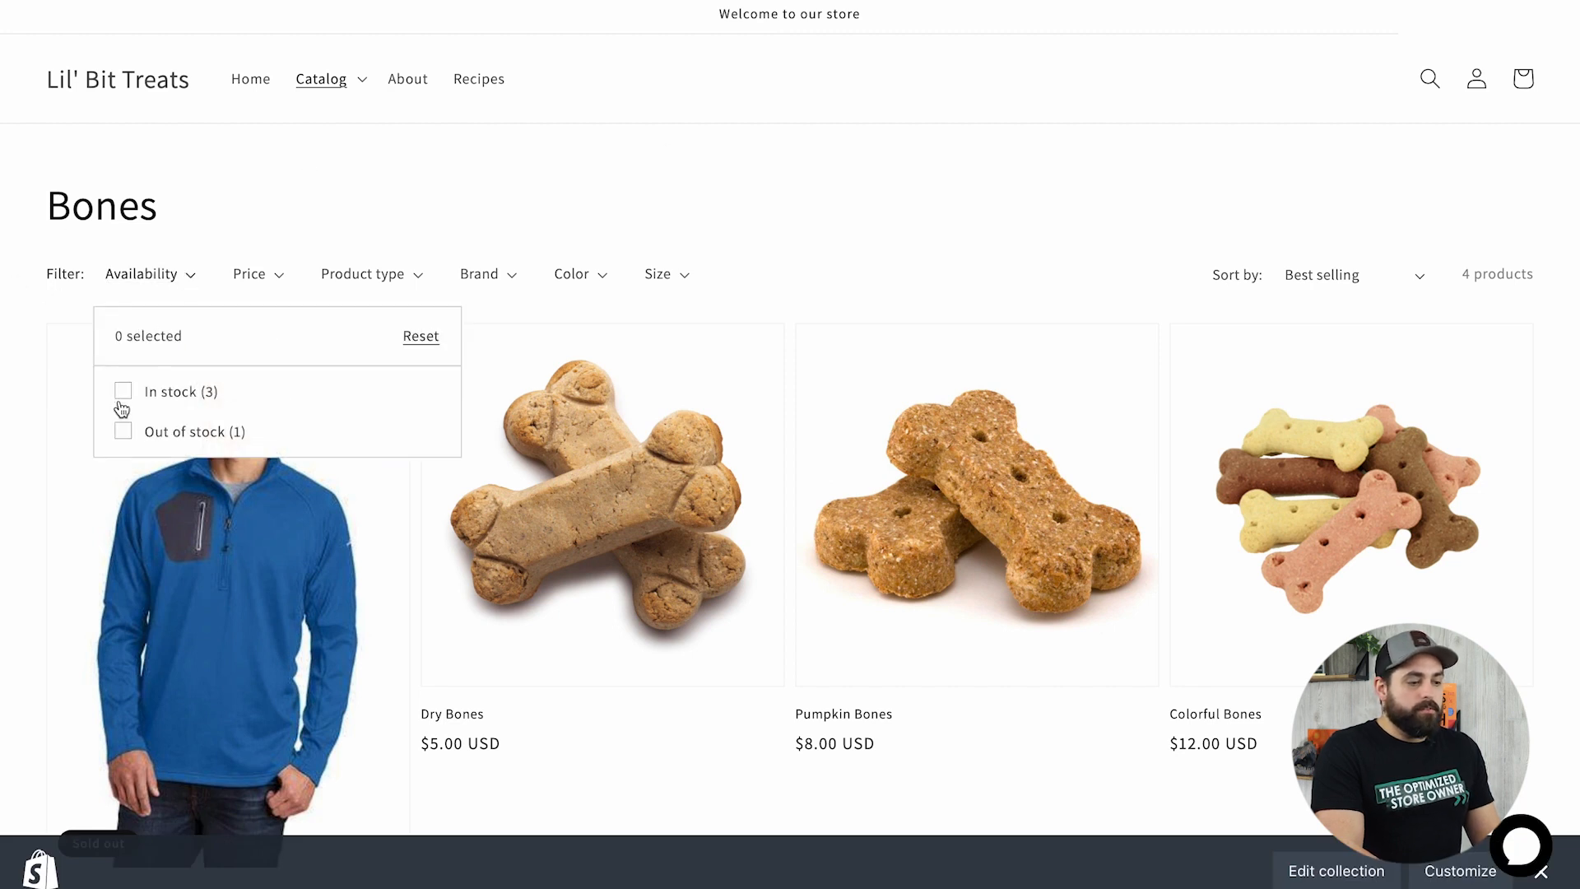
pyautogui.click(274, 280)
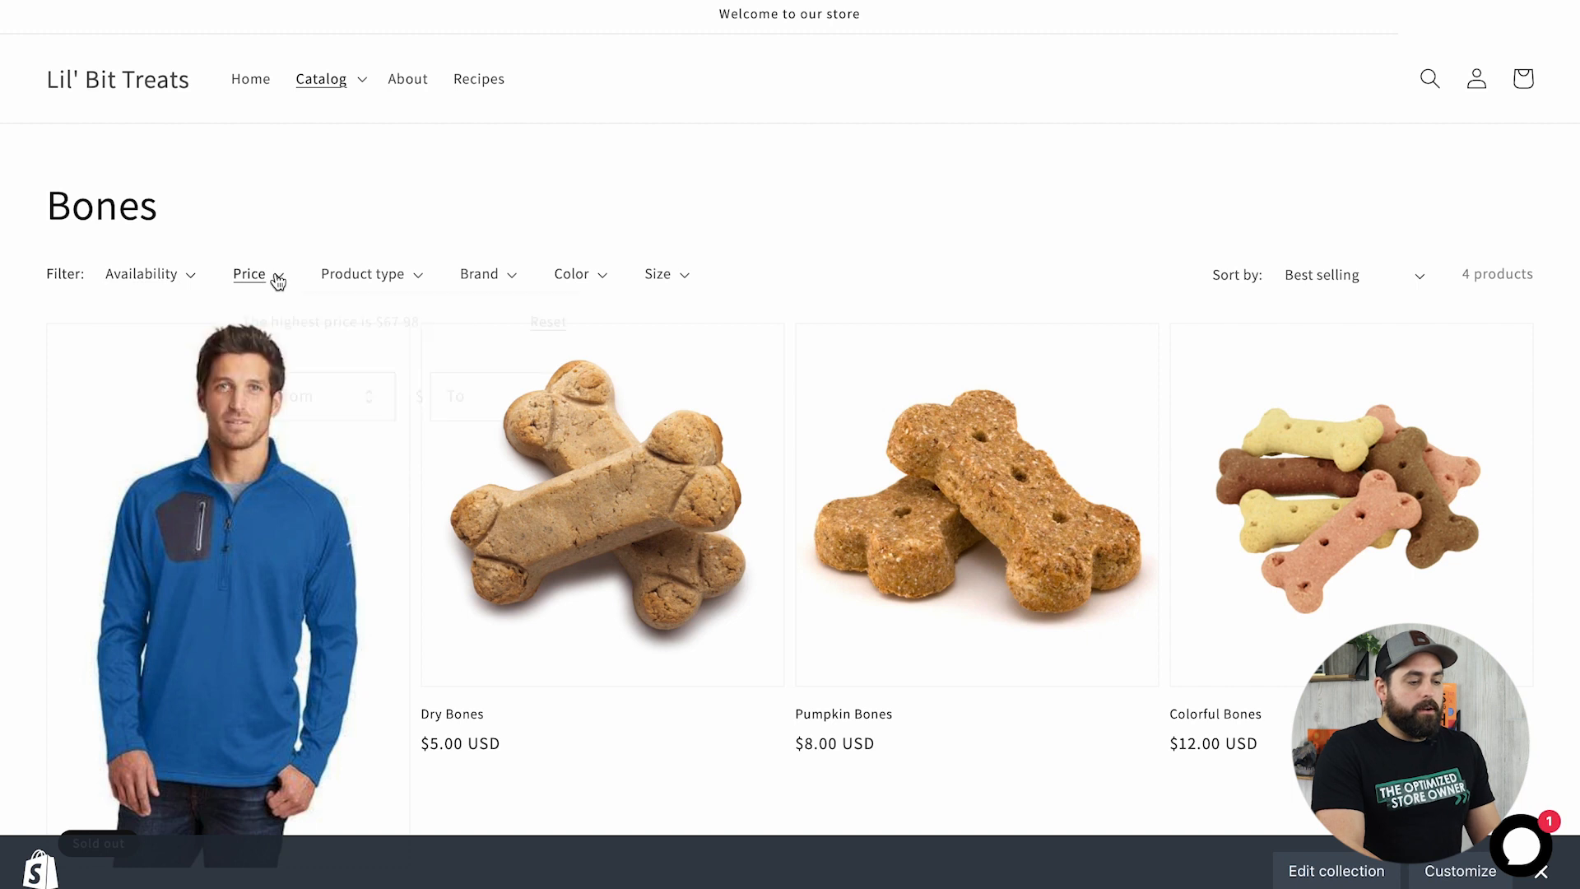
pyautogui.click(332, 414)
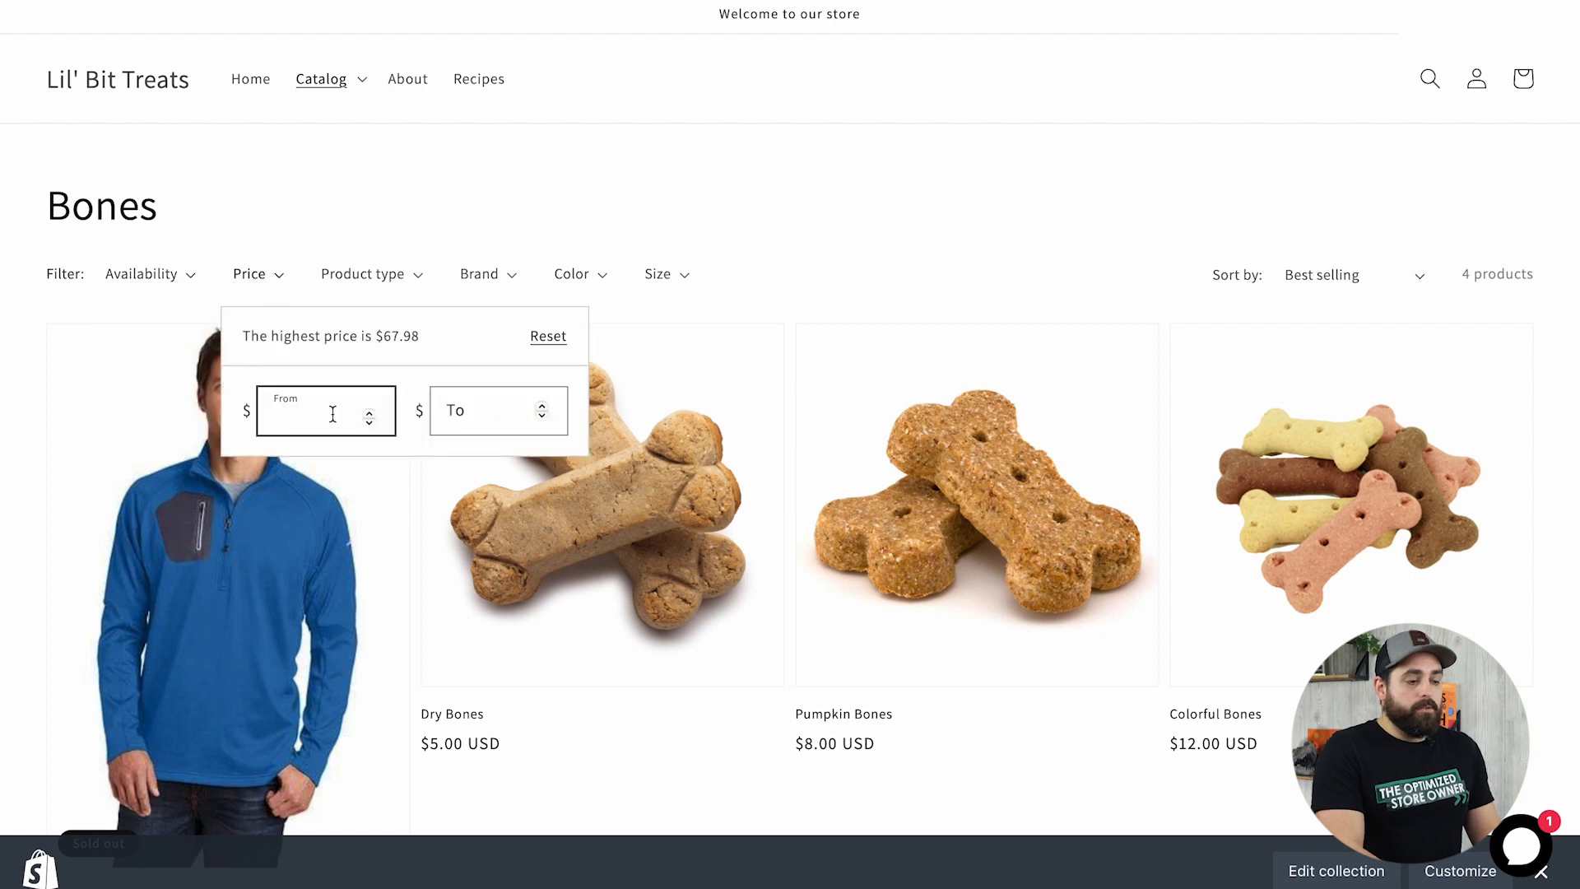
pyautogui.click(492, 416)
pyautogui.click(316, 417)
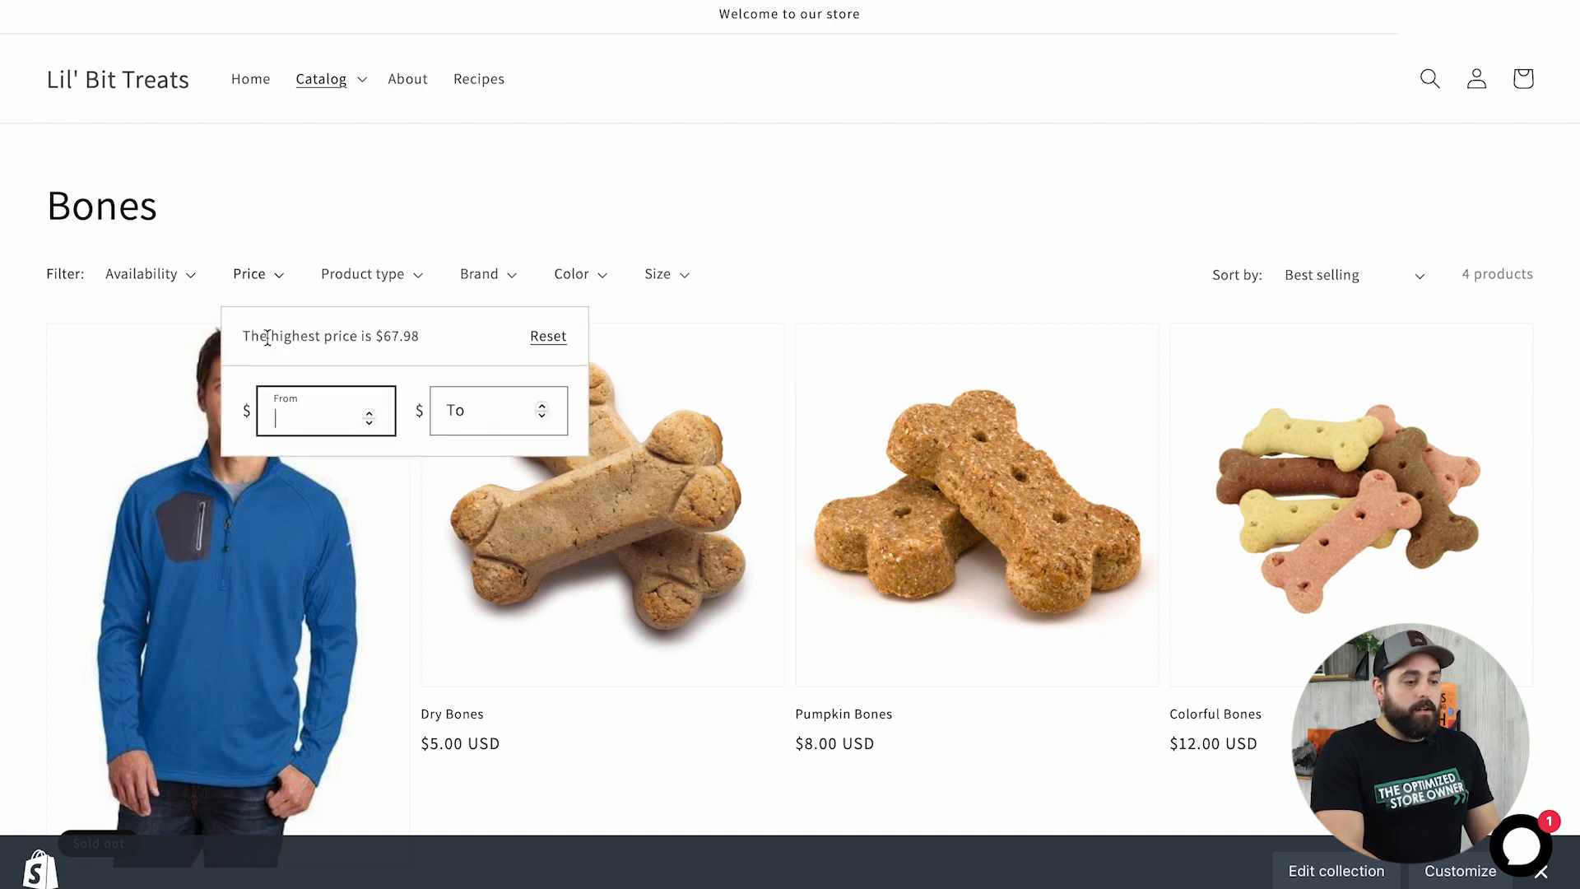
pyautogui.moveTo(291, 335); pyautogui.dragTo(408, 335)
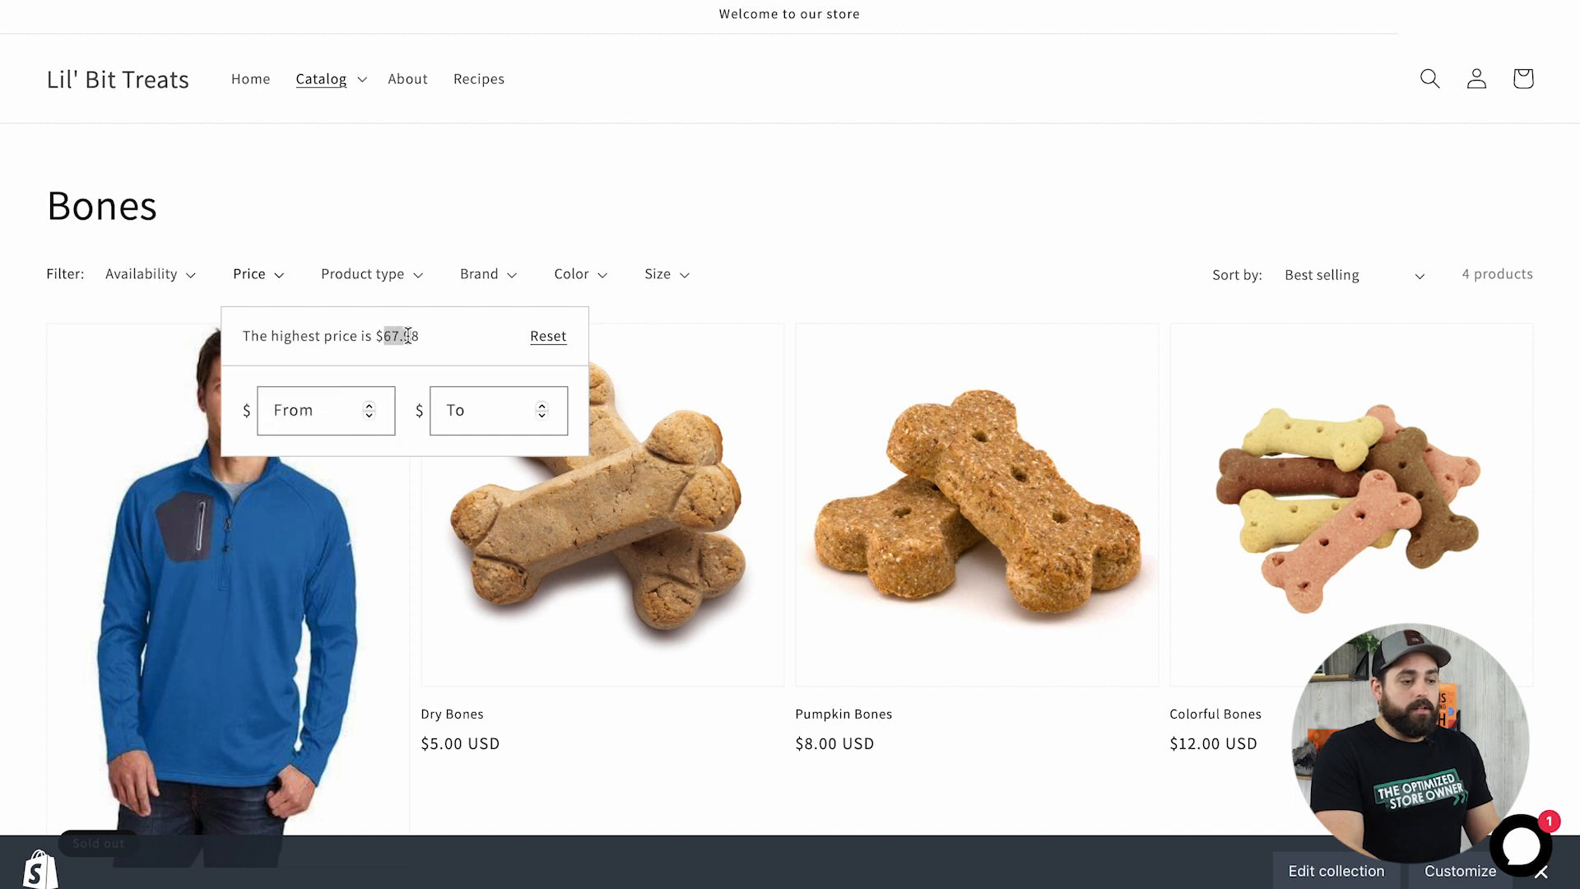
# Examine the choices offered by the Product type, Brand and Color filters on the Bones collection page.
pyautogui.click(392, 280)
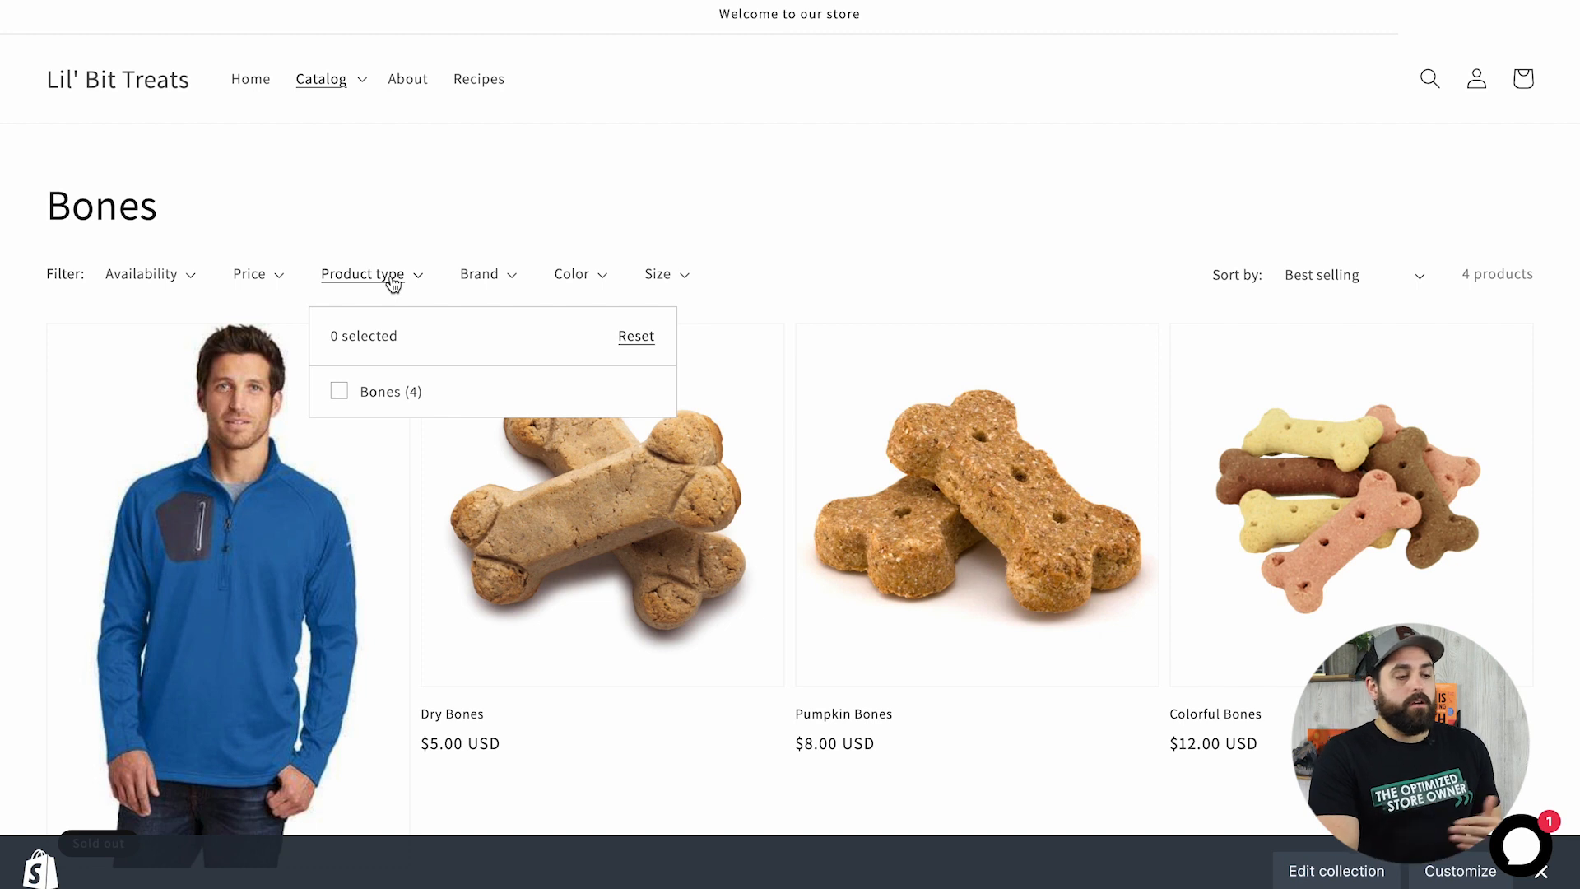
pyautogui.click(498, 280)
pyautogui.click(502, 284)
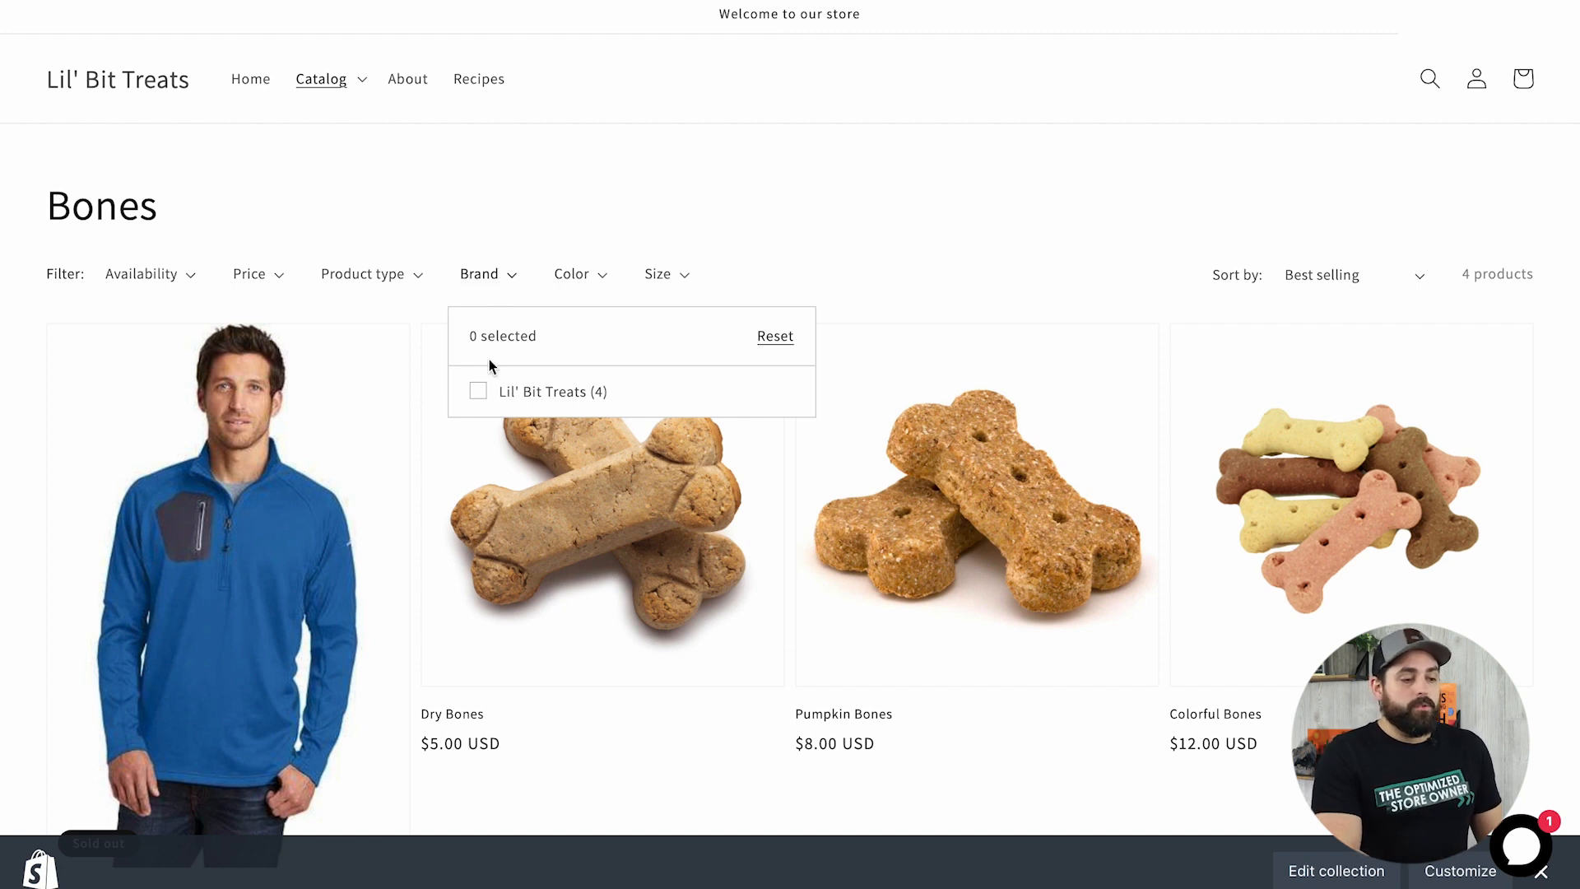
pyautogui.click(503, 279)
pyautogui.click(604, 287)
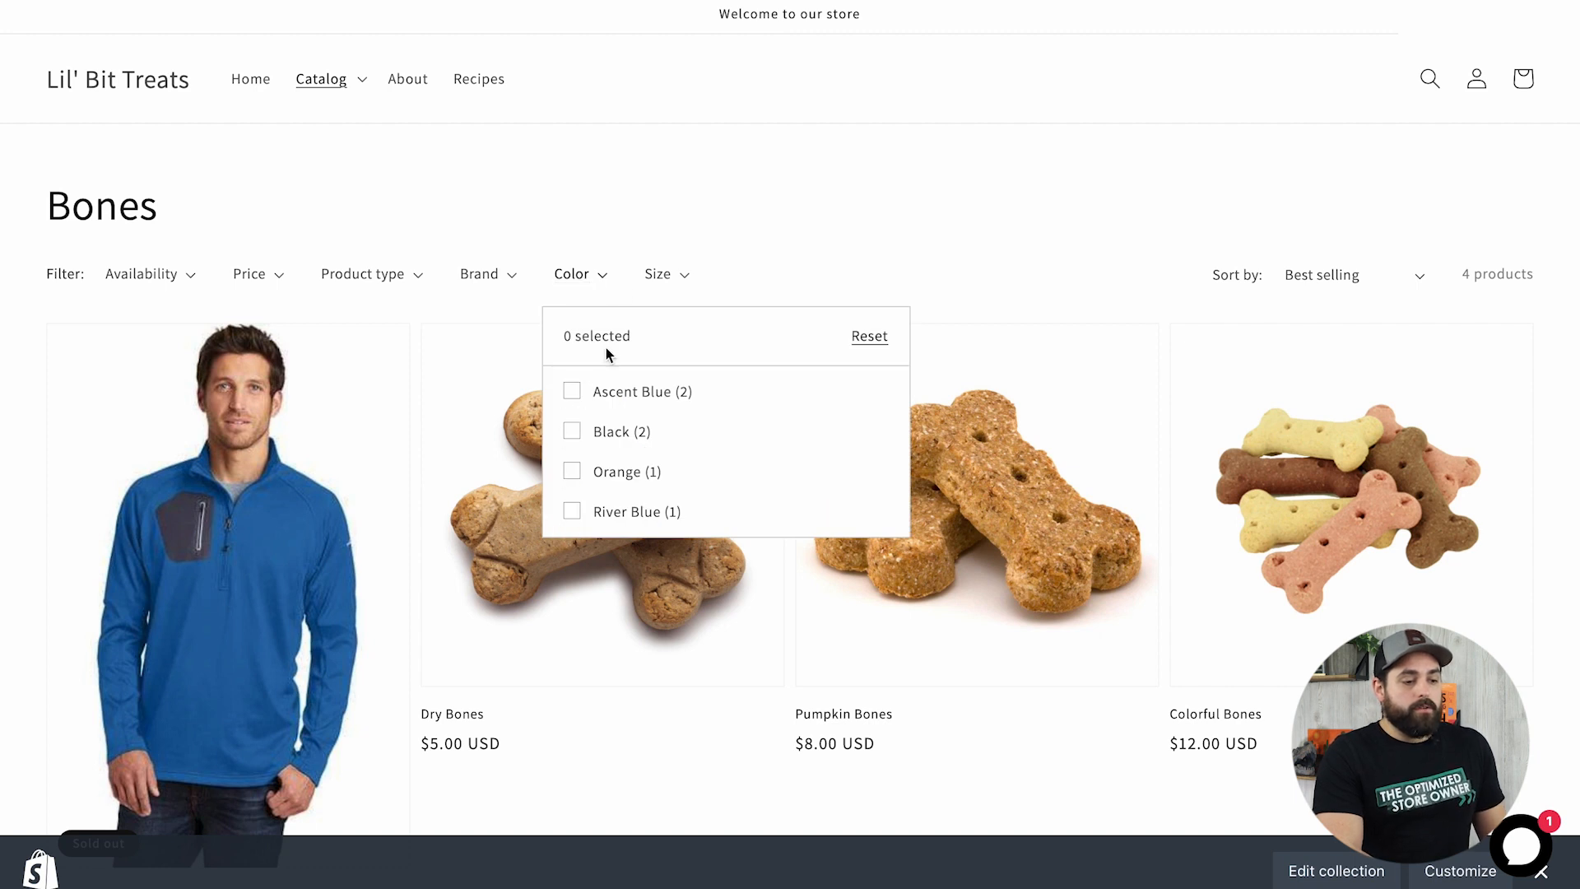
pyautogui.click(682, 298)
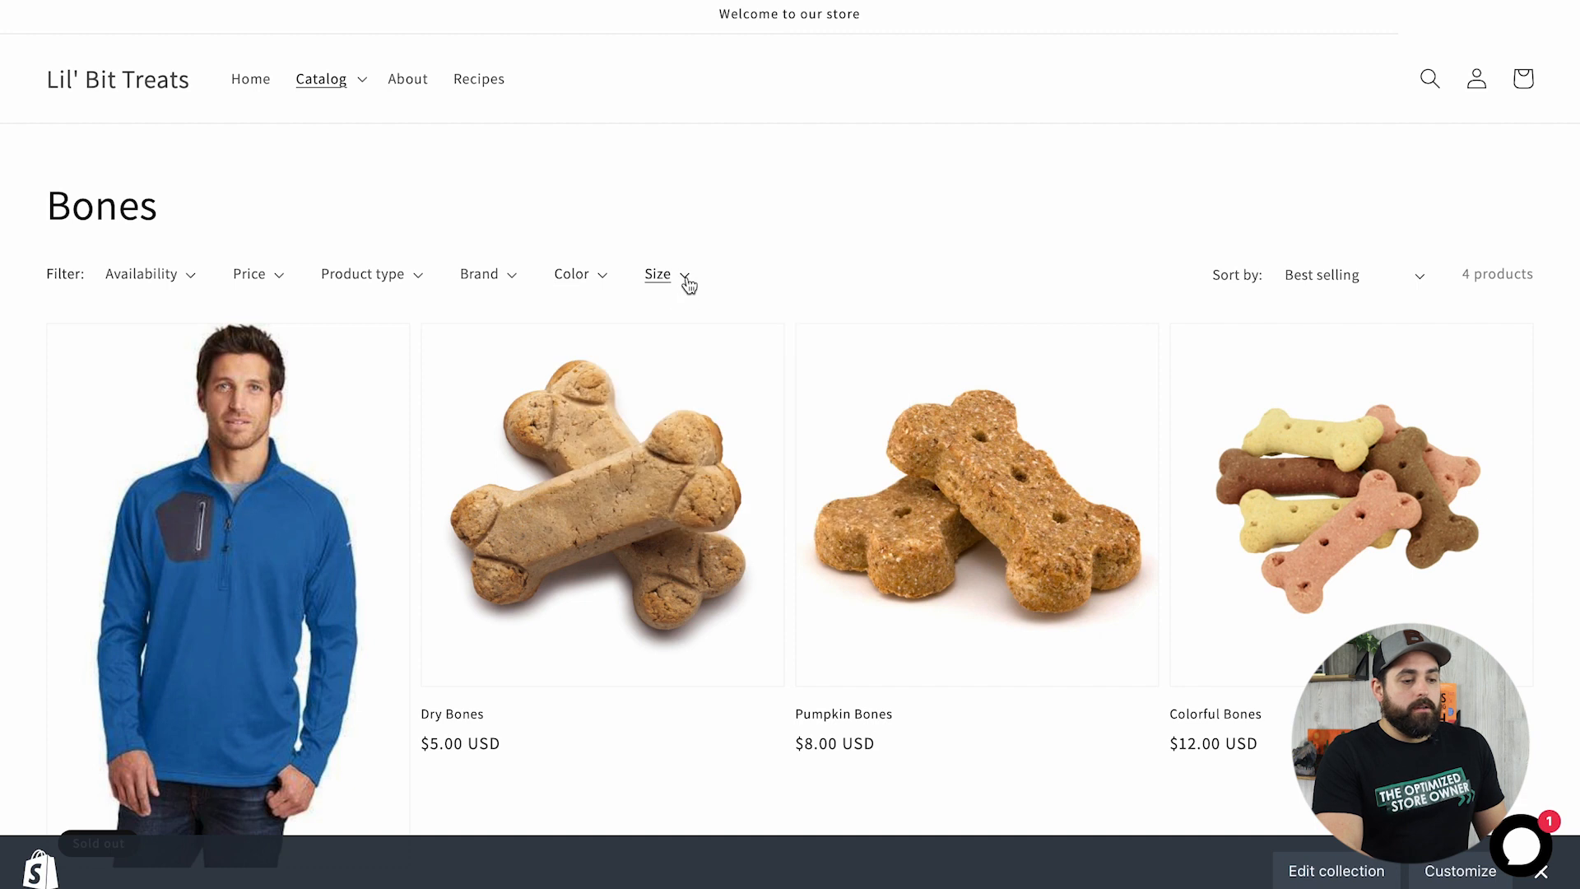
# Filter the Bones collection by the Medium size and look through the matching products.
pyautogui.click(684, 279)
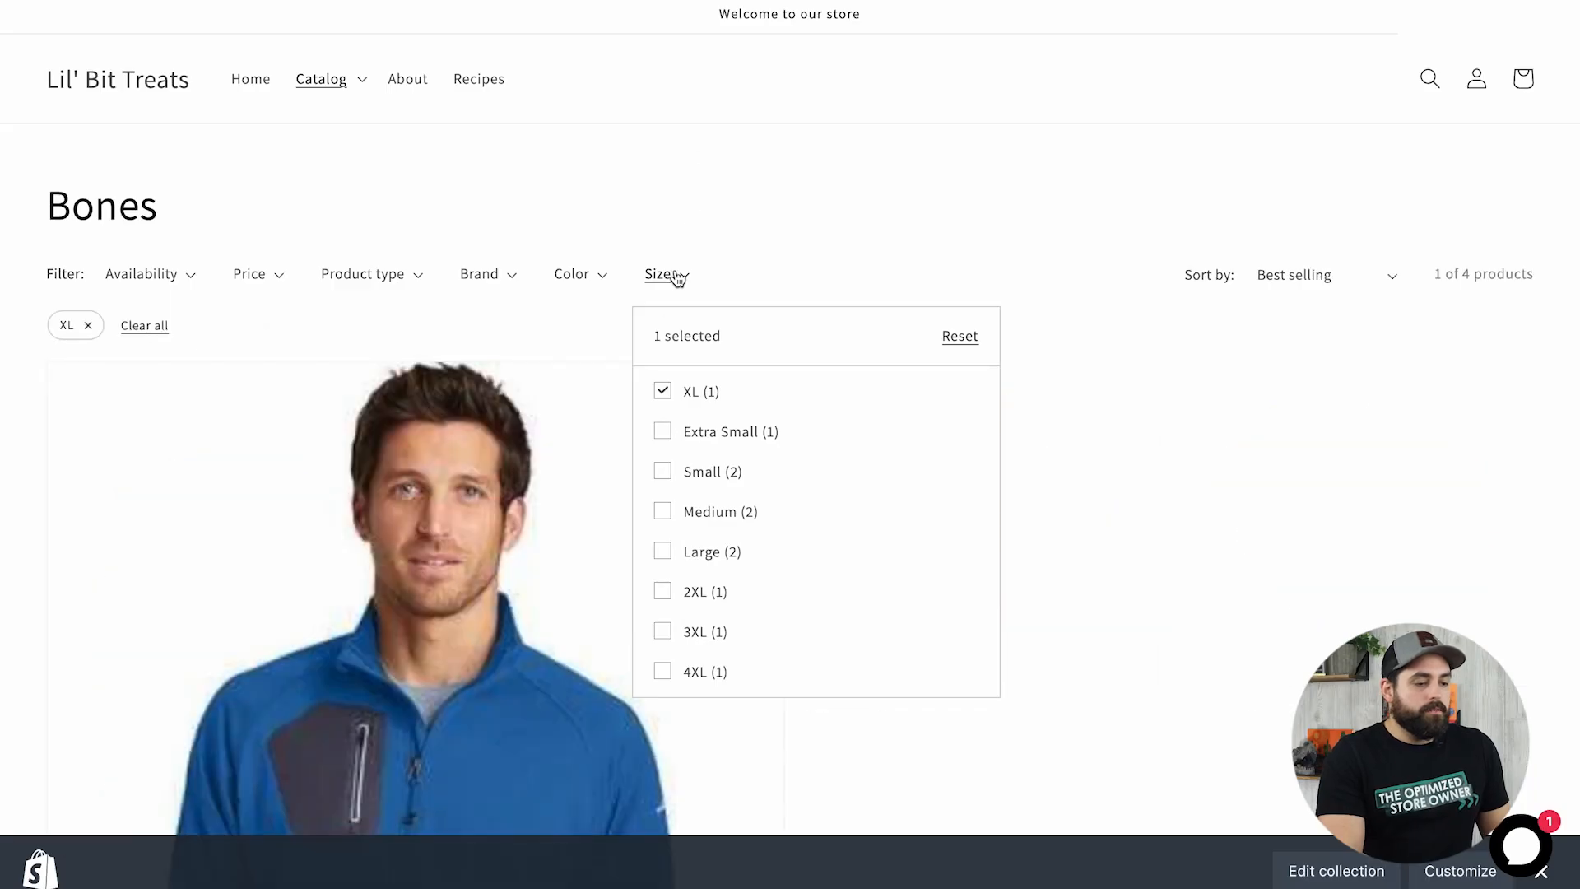
pyautogui.click(662, 514)
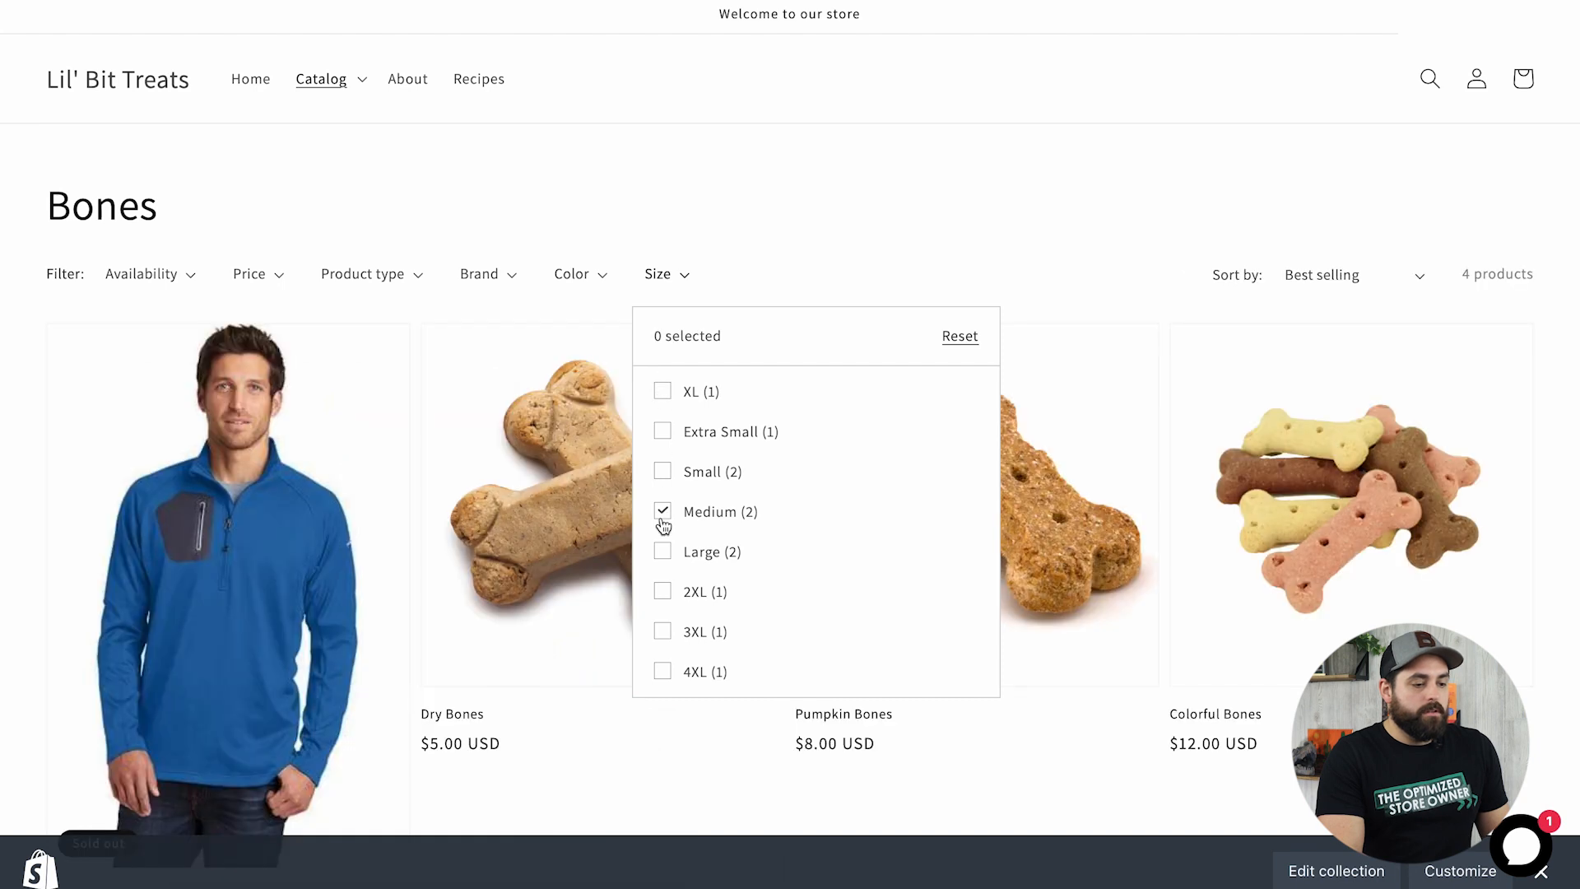
pyautogui.click(730, 246)
pyautogui.scroll(-12, 886, 568)
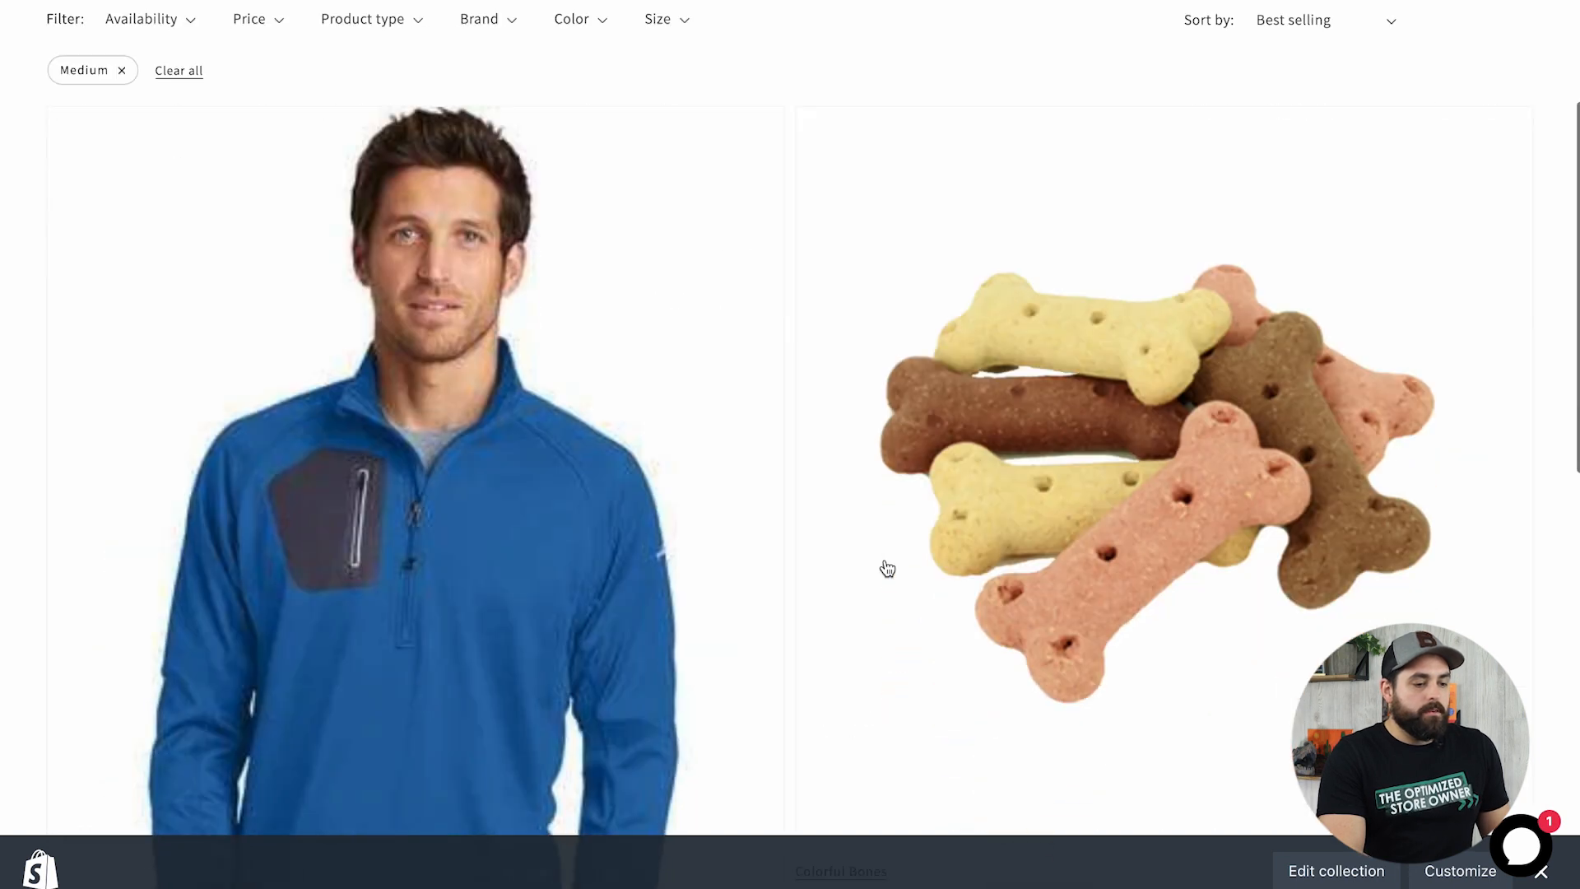
pyautogui.scroll(5, 886, 568)
pyautogui.scroll(5, 887, 567)
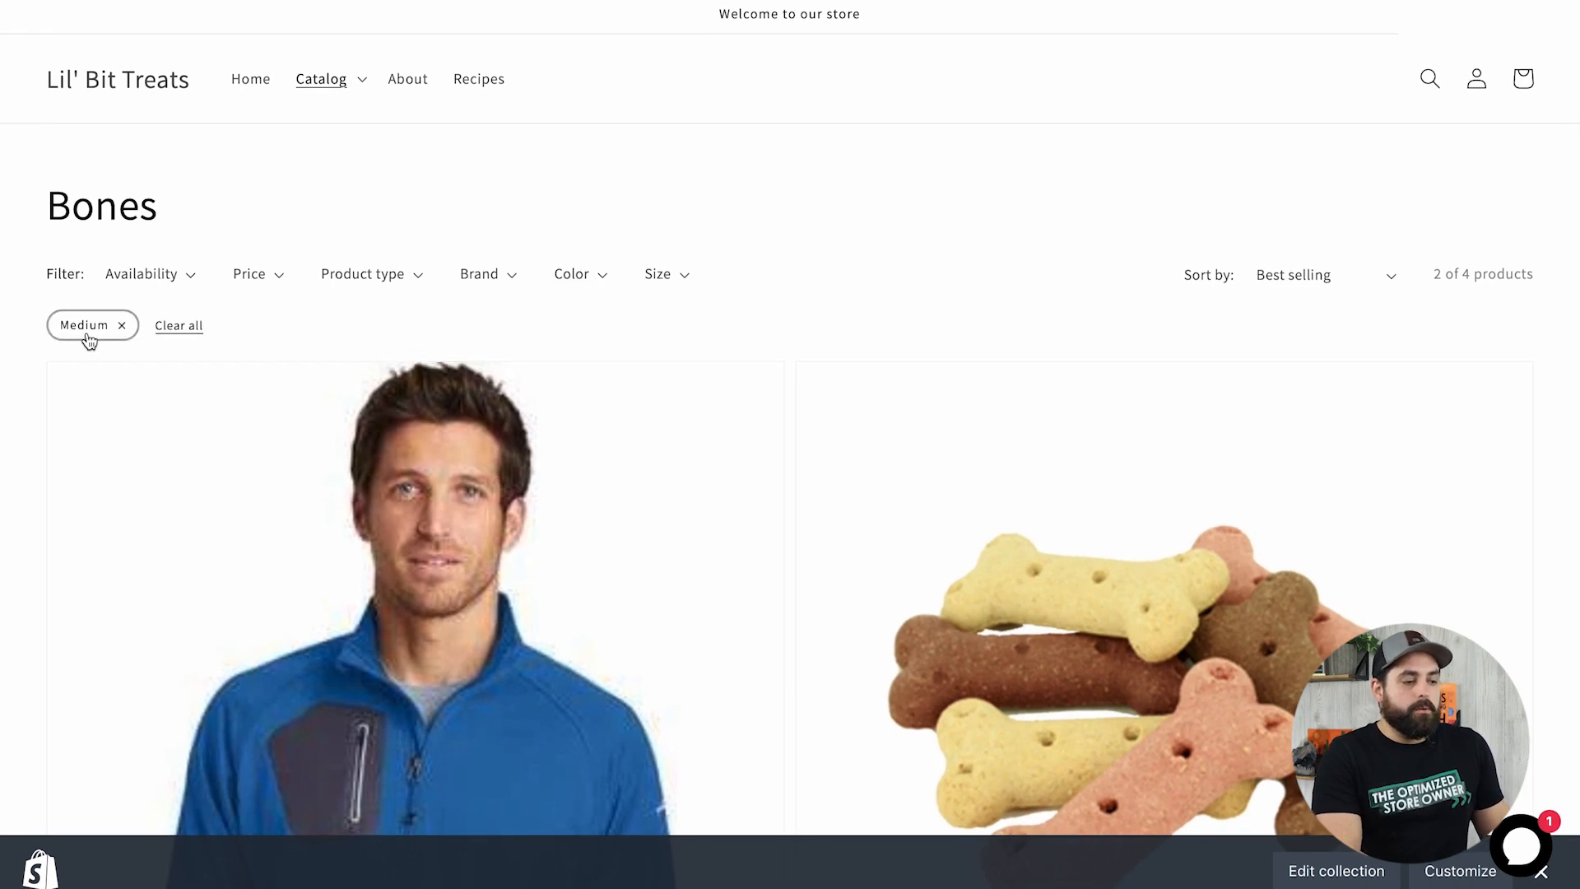
# Narrow the Medium results further to the Bones product type and clear all applied filters.
pyautogui.click(362, 276)
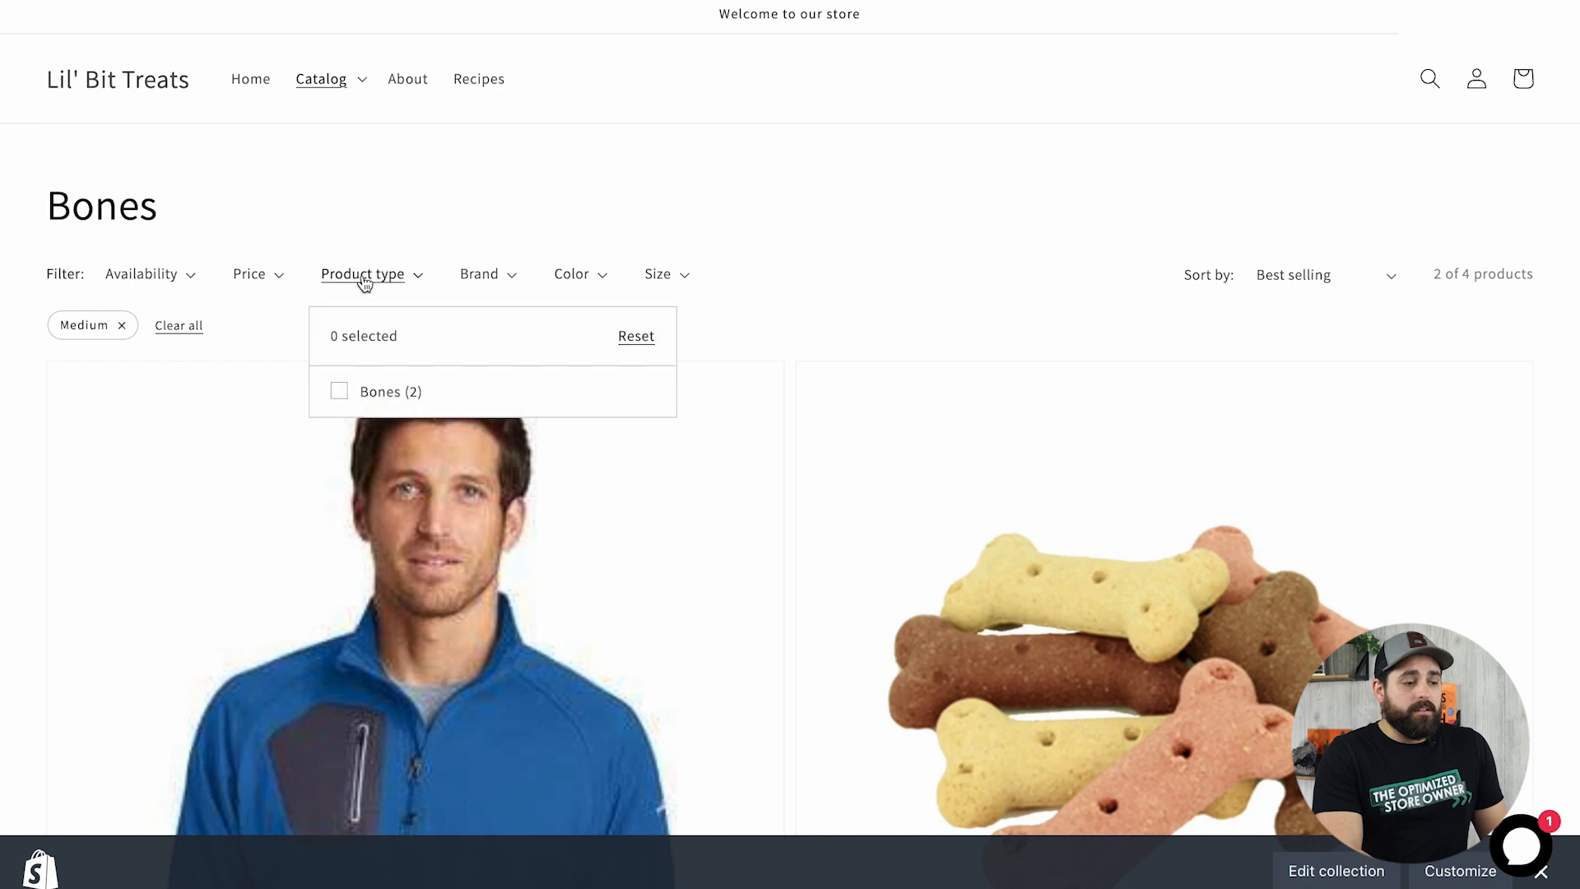
pyautogui.click(339, 394)
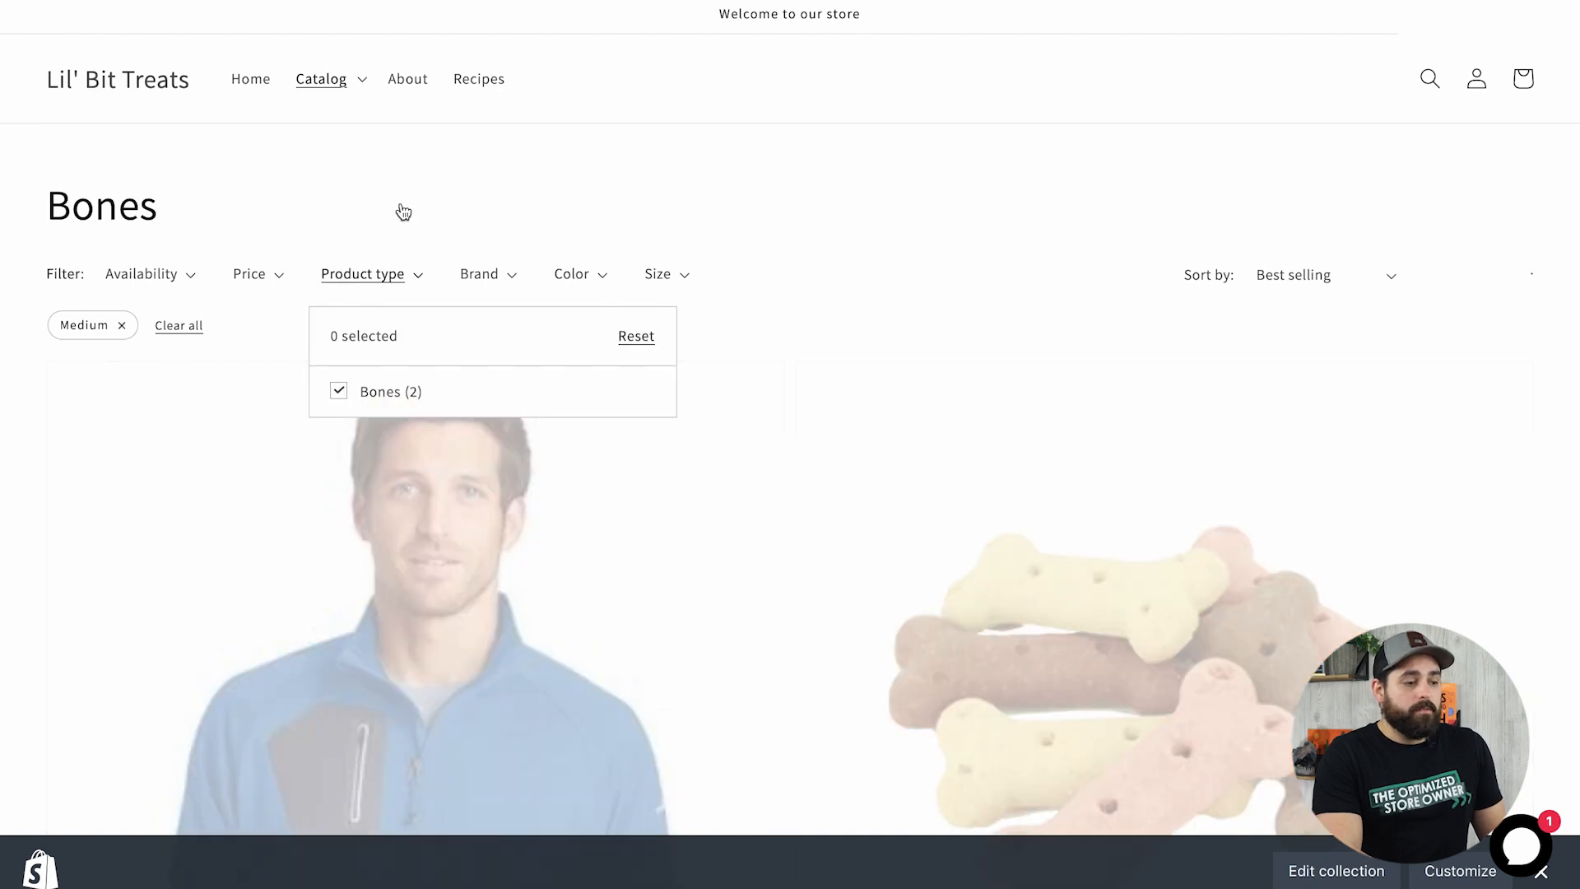
pyautogui.click(382, 212)
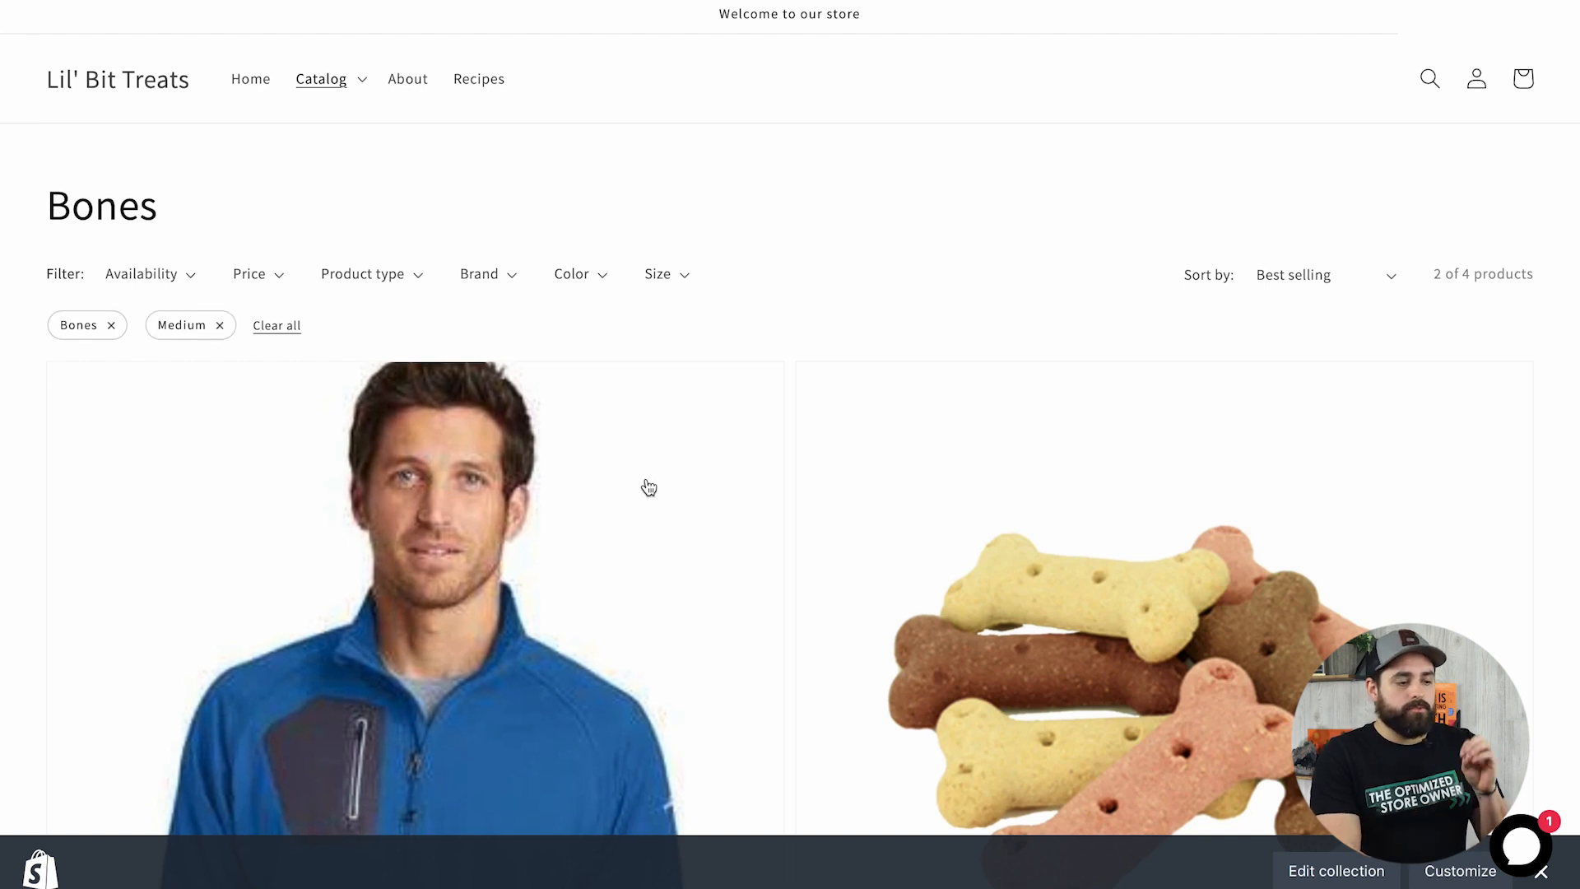
pyautogui.click(280, 327)
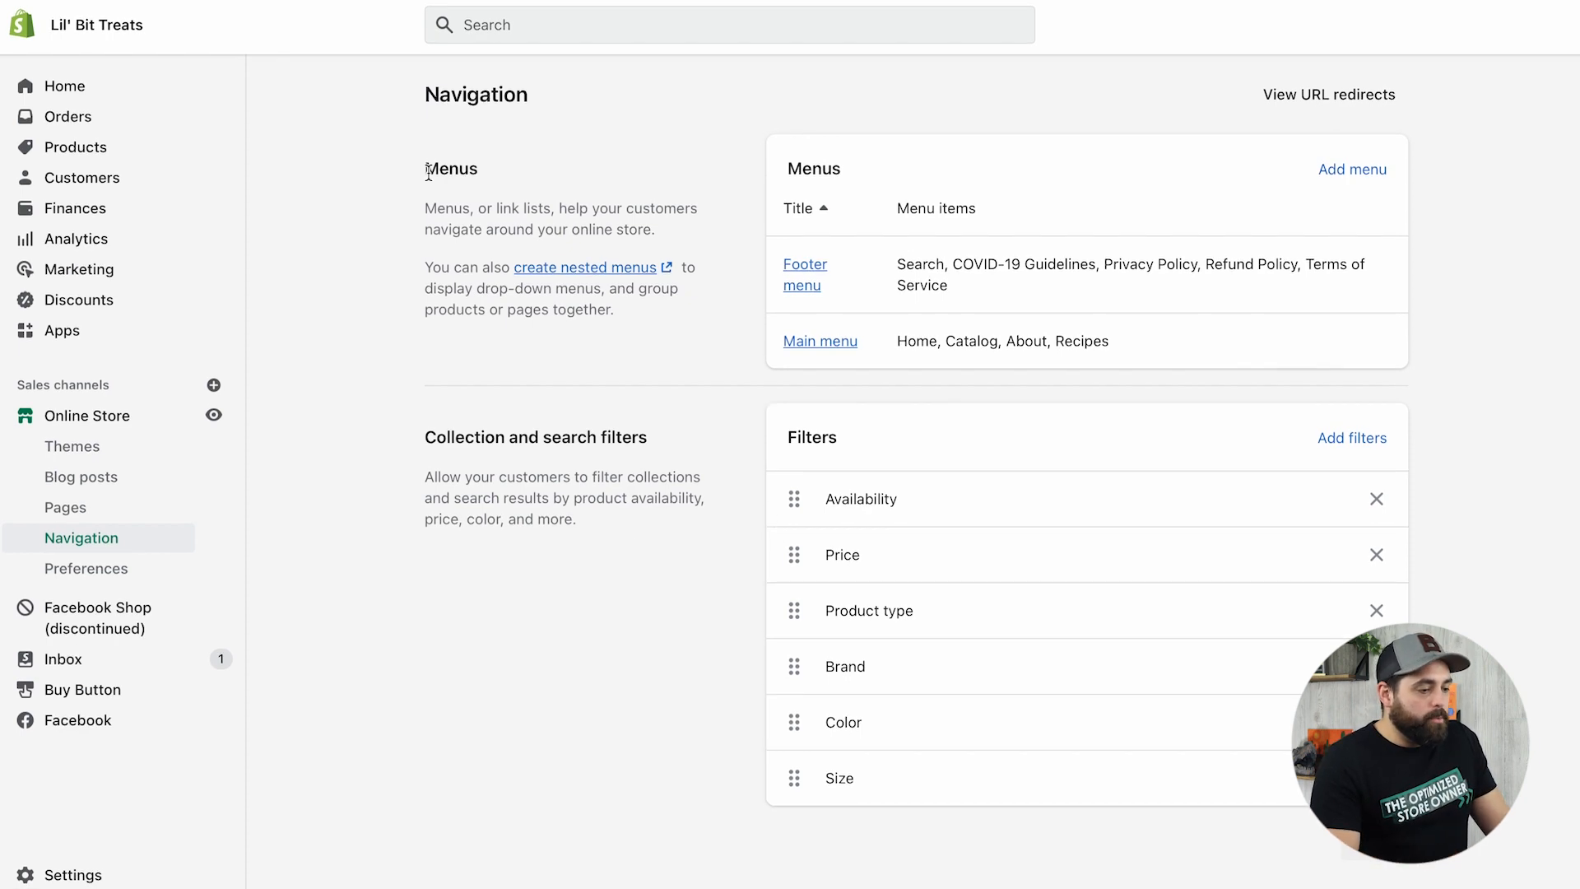
# Open the product metafield definitions in the store's settings.
pyautogui.click(78, 874)
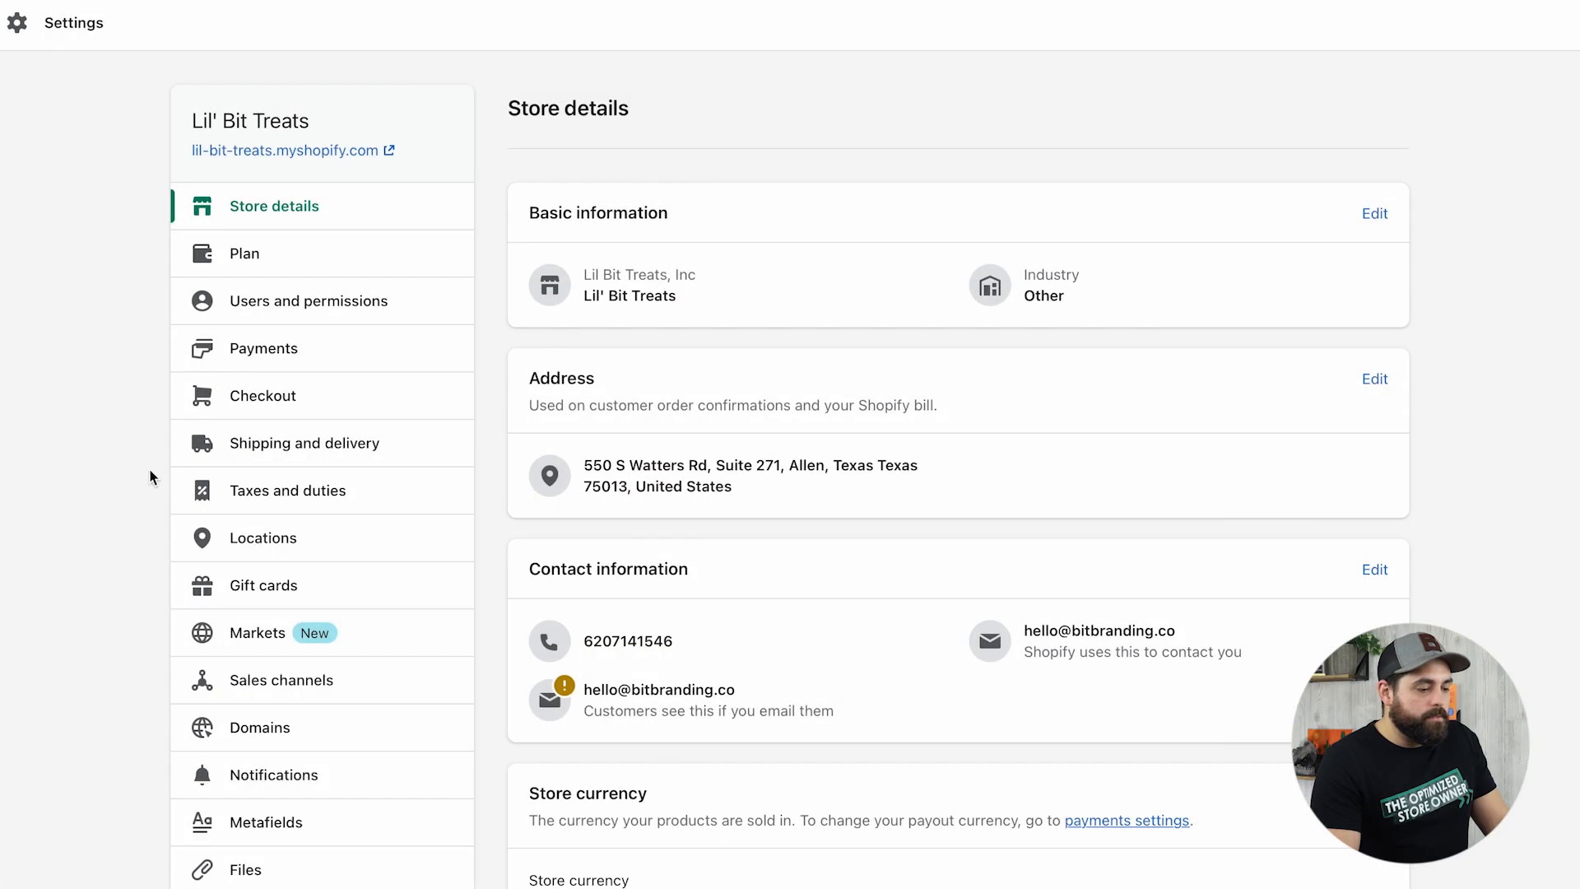
pyautogui.scroll(-2, 289, 649)
pyautogui.click(264, 650)
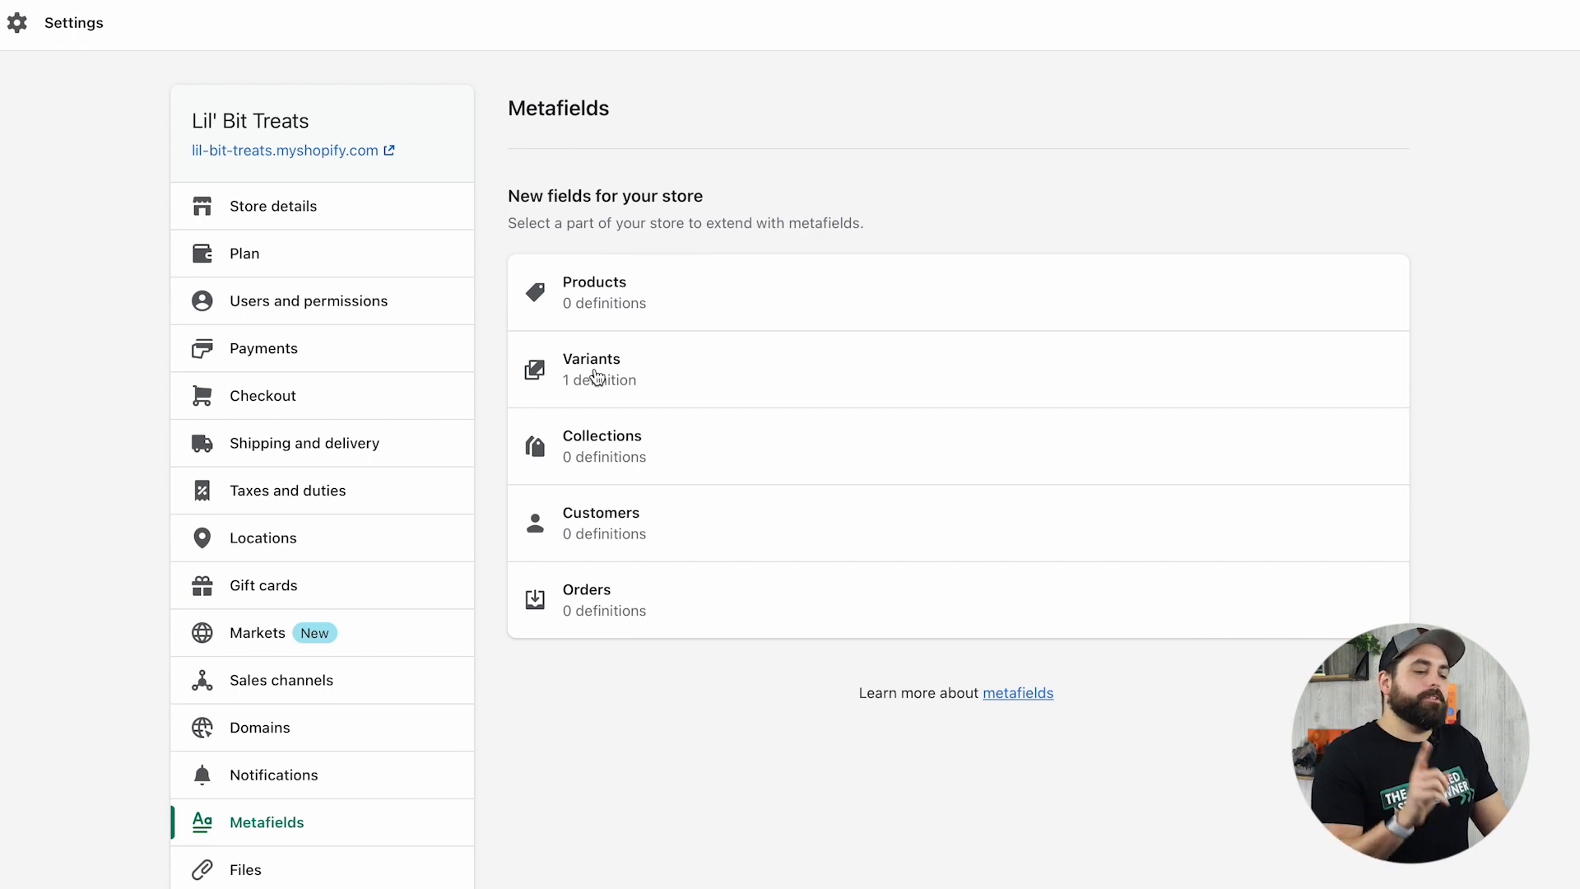
pyautogui.click(607, 283)
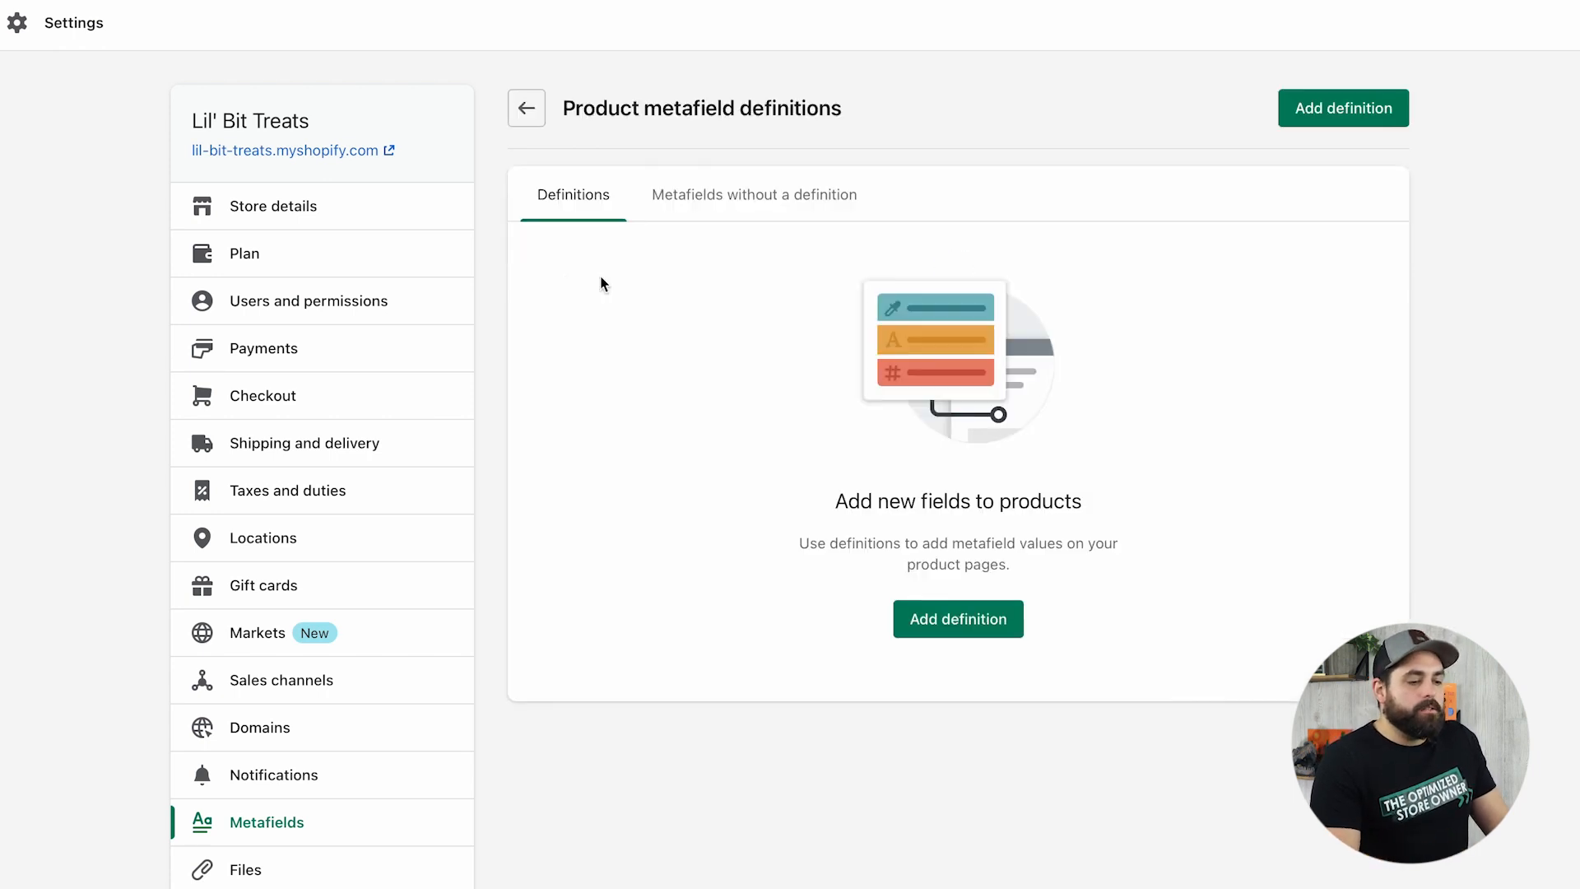
# Start a new product metafield definition named Style, leaving its description empty.
pyautogui.click(936, 626)
pyautogui.click(660, 237)
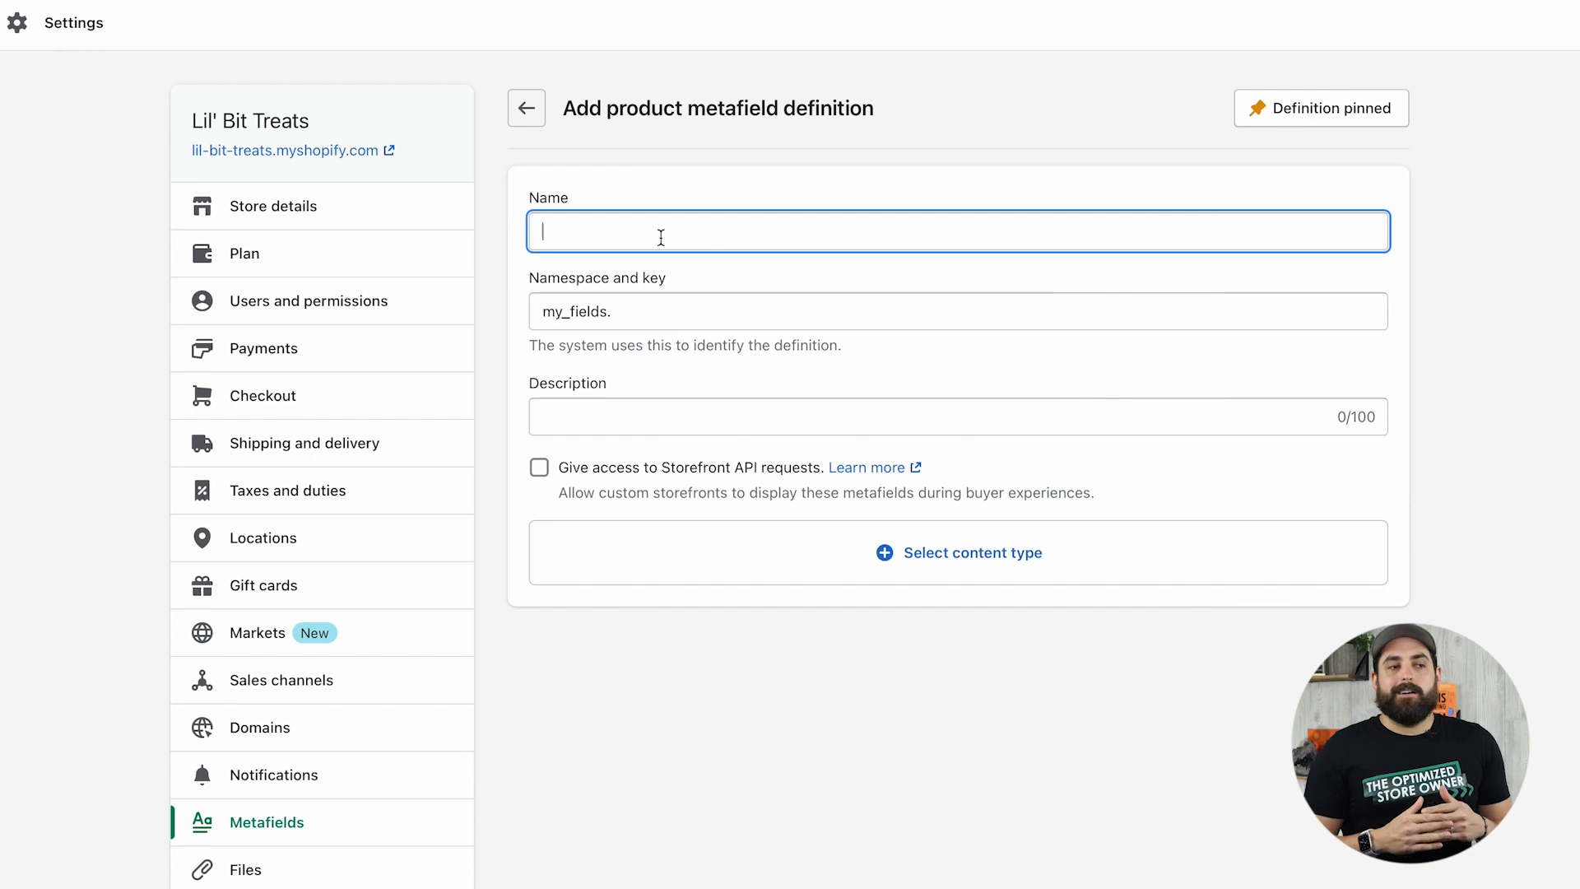
pyautogui.write('Style')
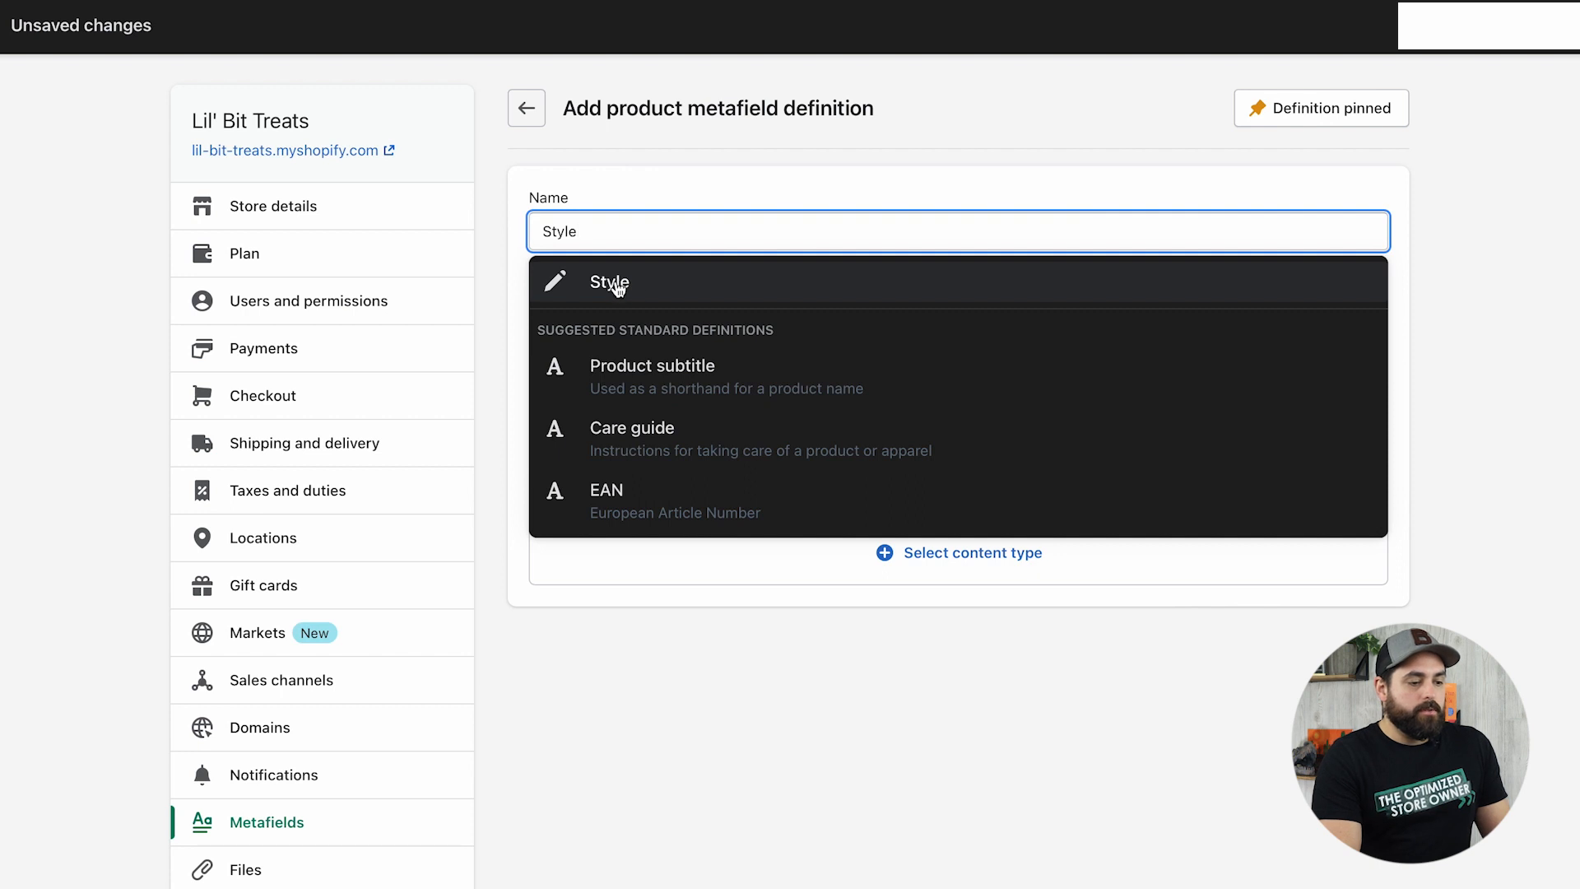
pyautogui.click(610, 280)
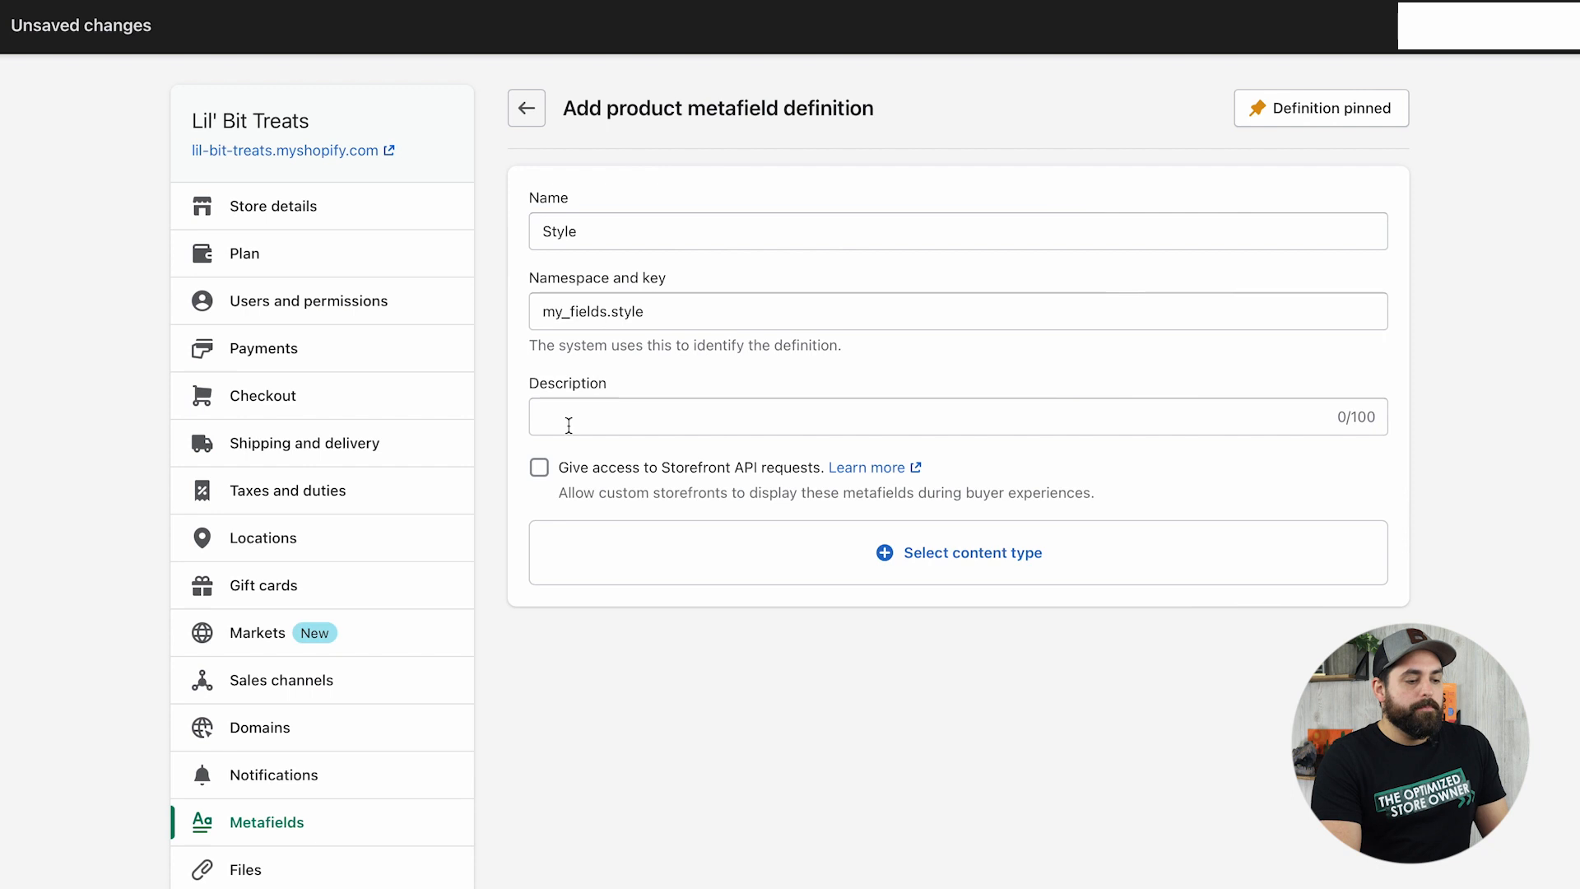
pyautogui.click(634, 425)
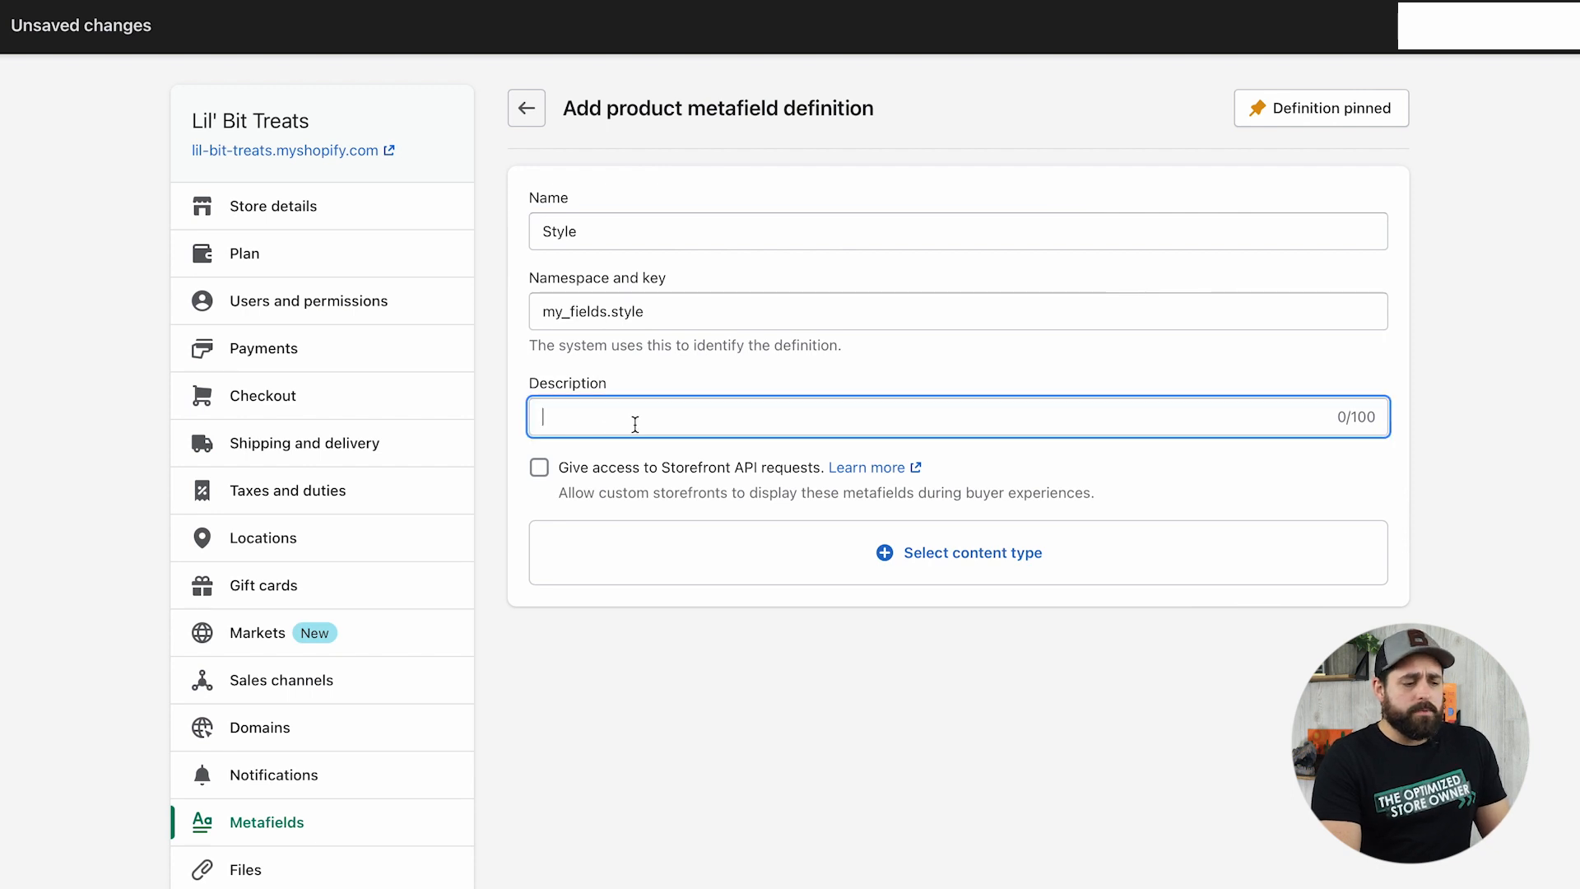
pyautogui.click(513, 398)
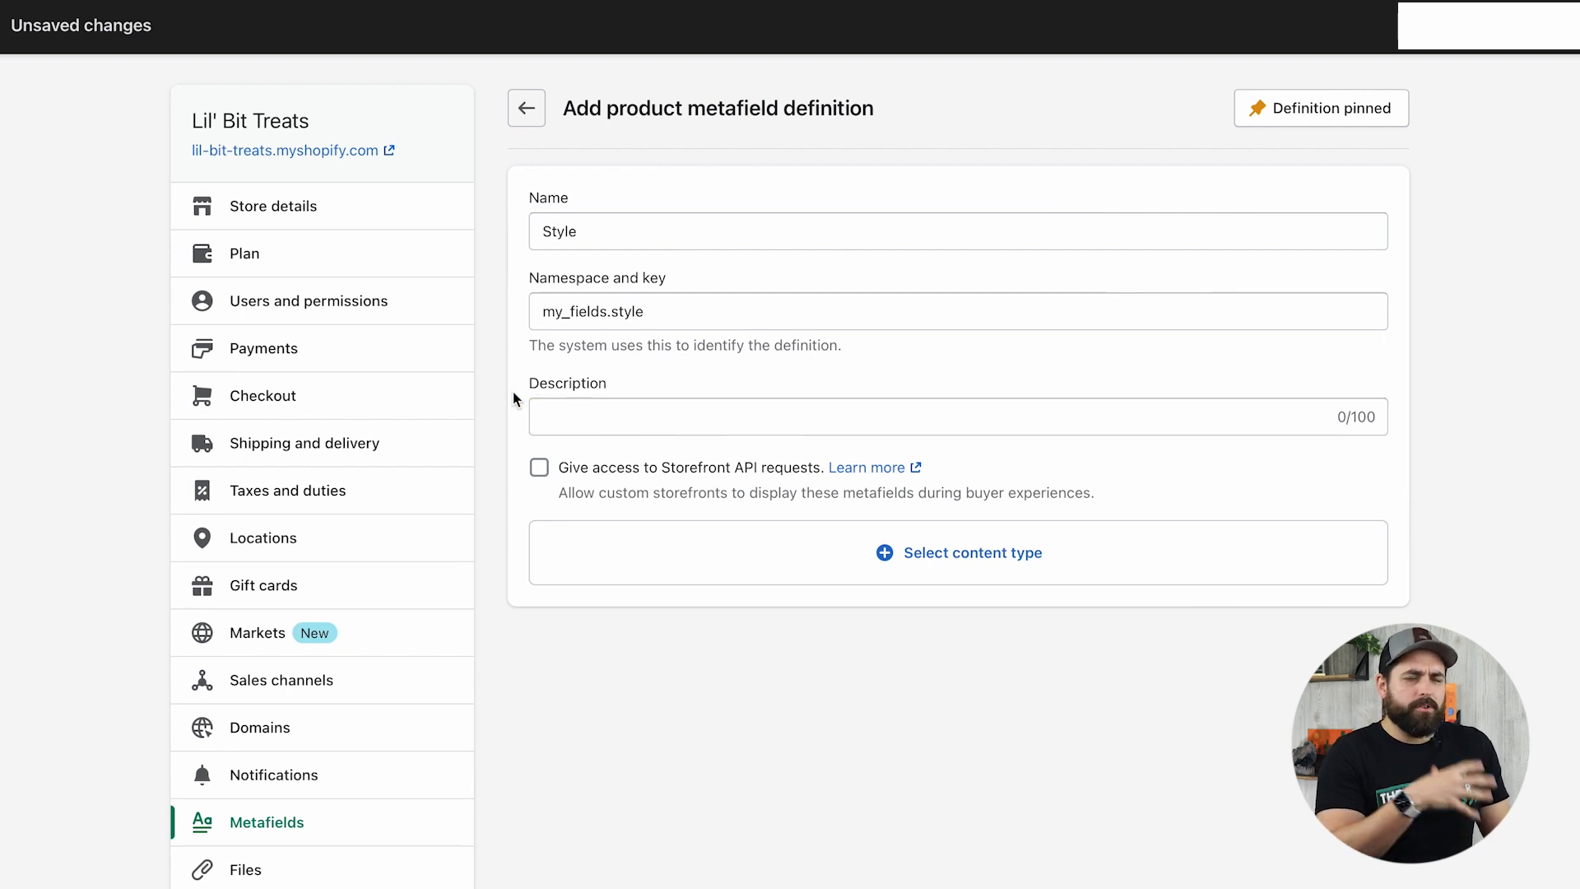
# Give the Style definition the Text content type as single line text and save it.
pyautogui.click(968, 560)
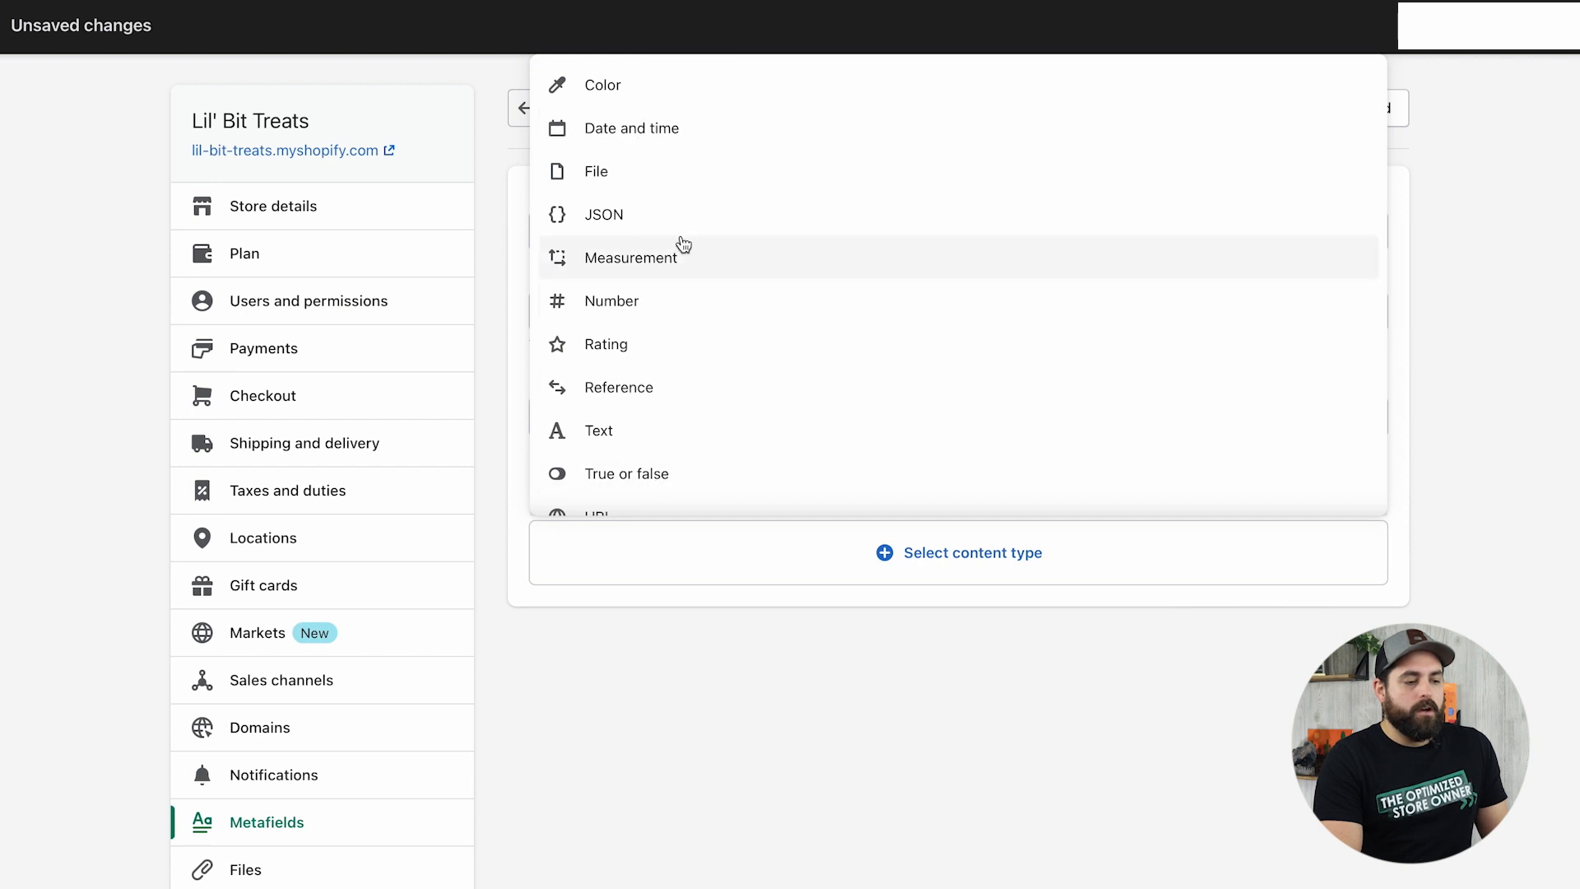
pyautogui.click(611, 436)
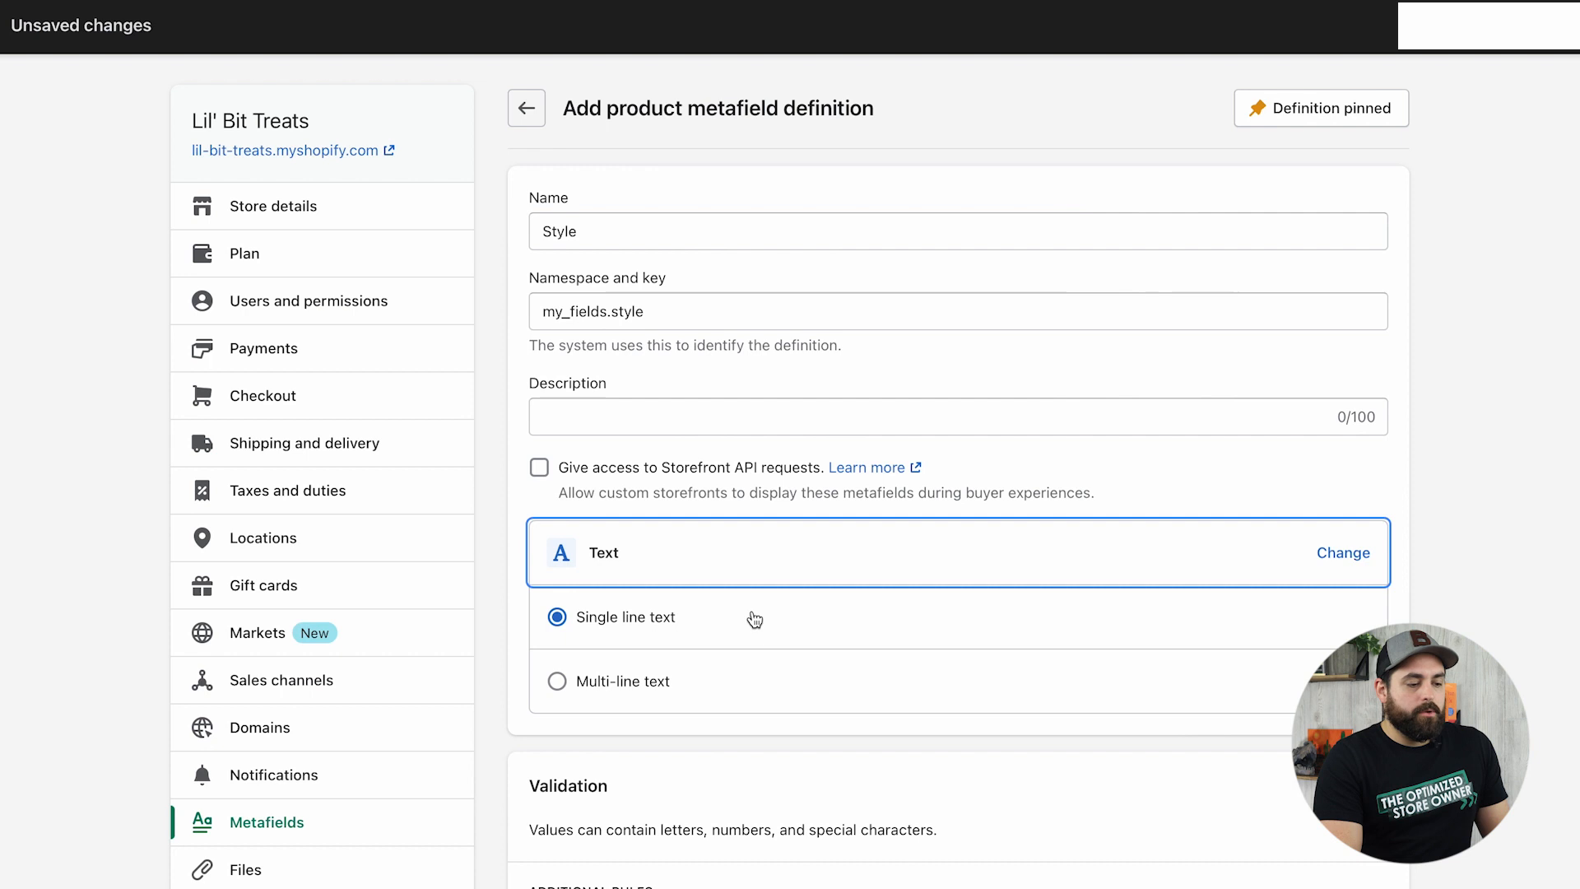
pyautogui.scroll(-5, 755, 619)
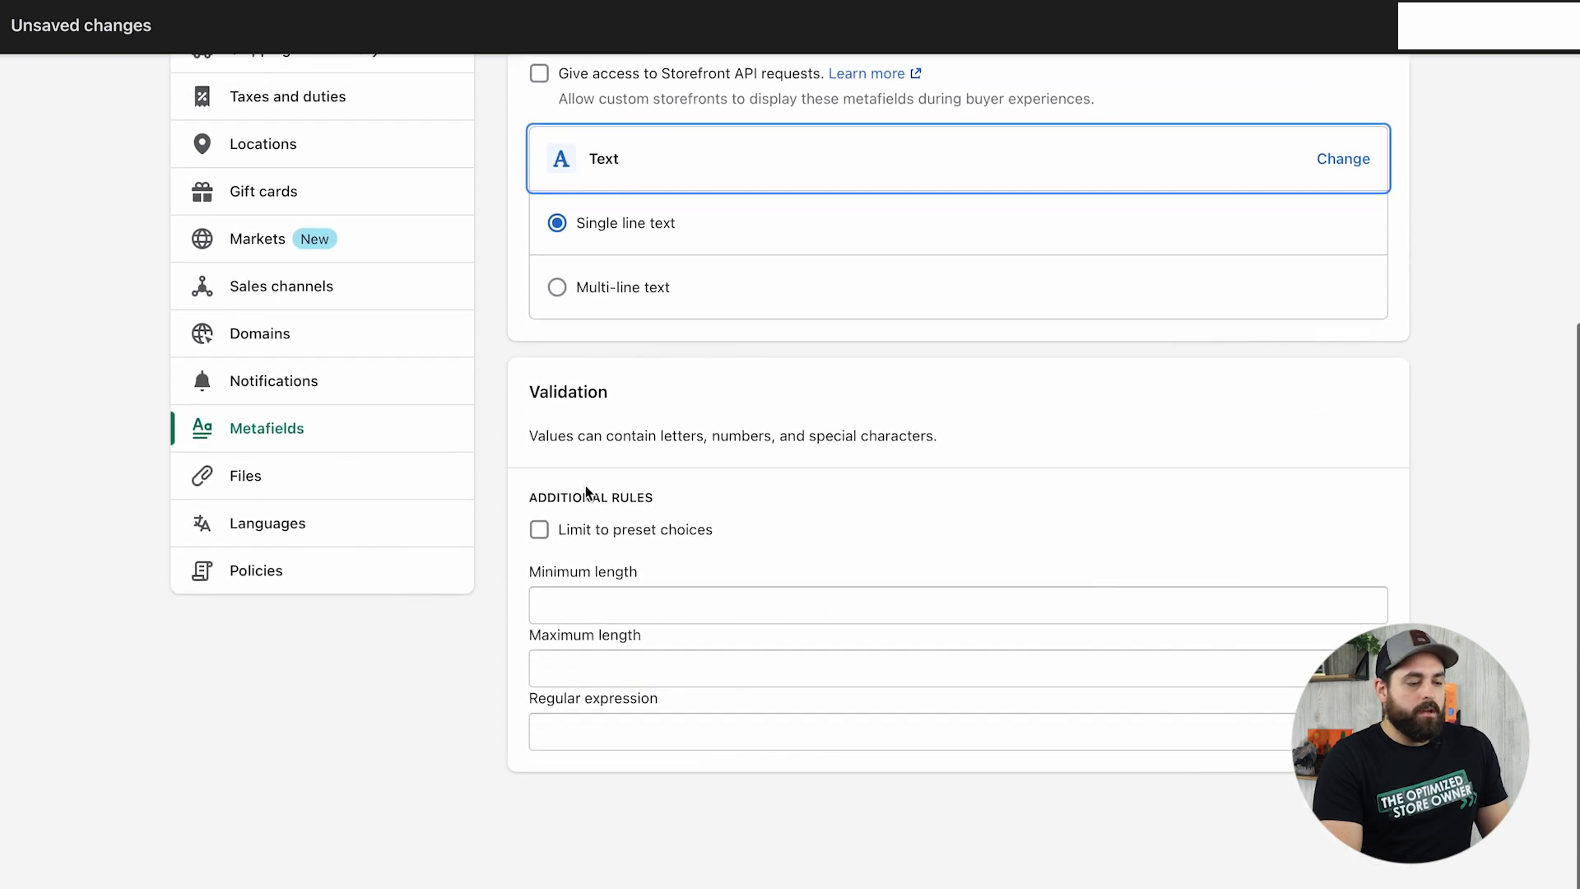
pyautogui.scroll(5, 1241, 465)
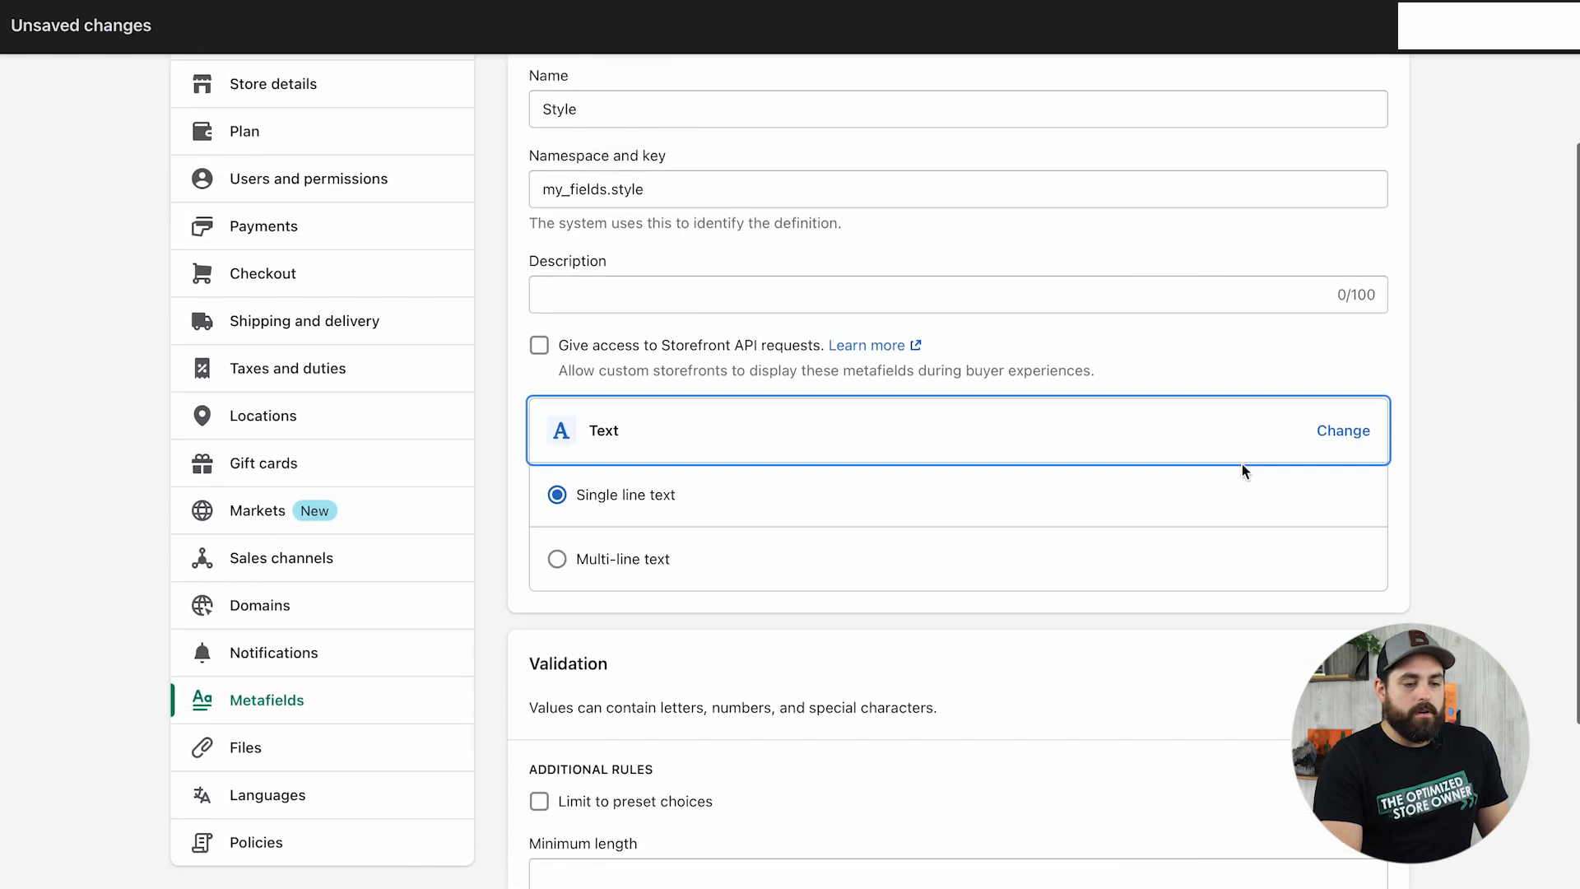
pyautogui.click(1545, 51)
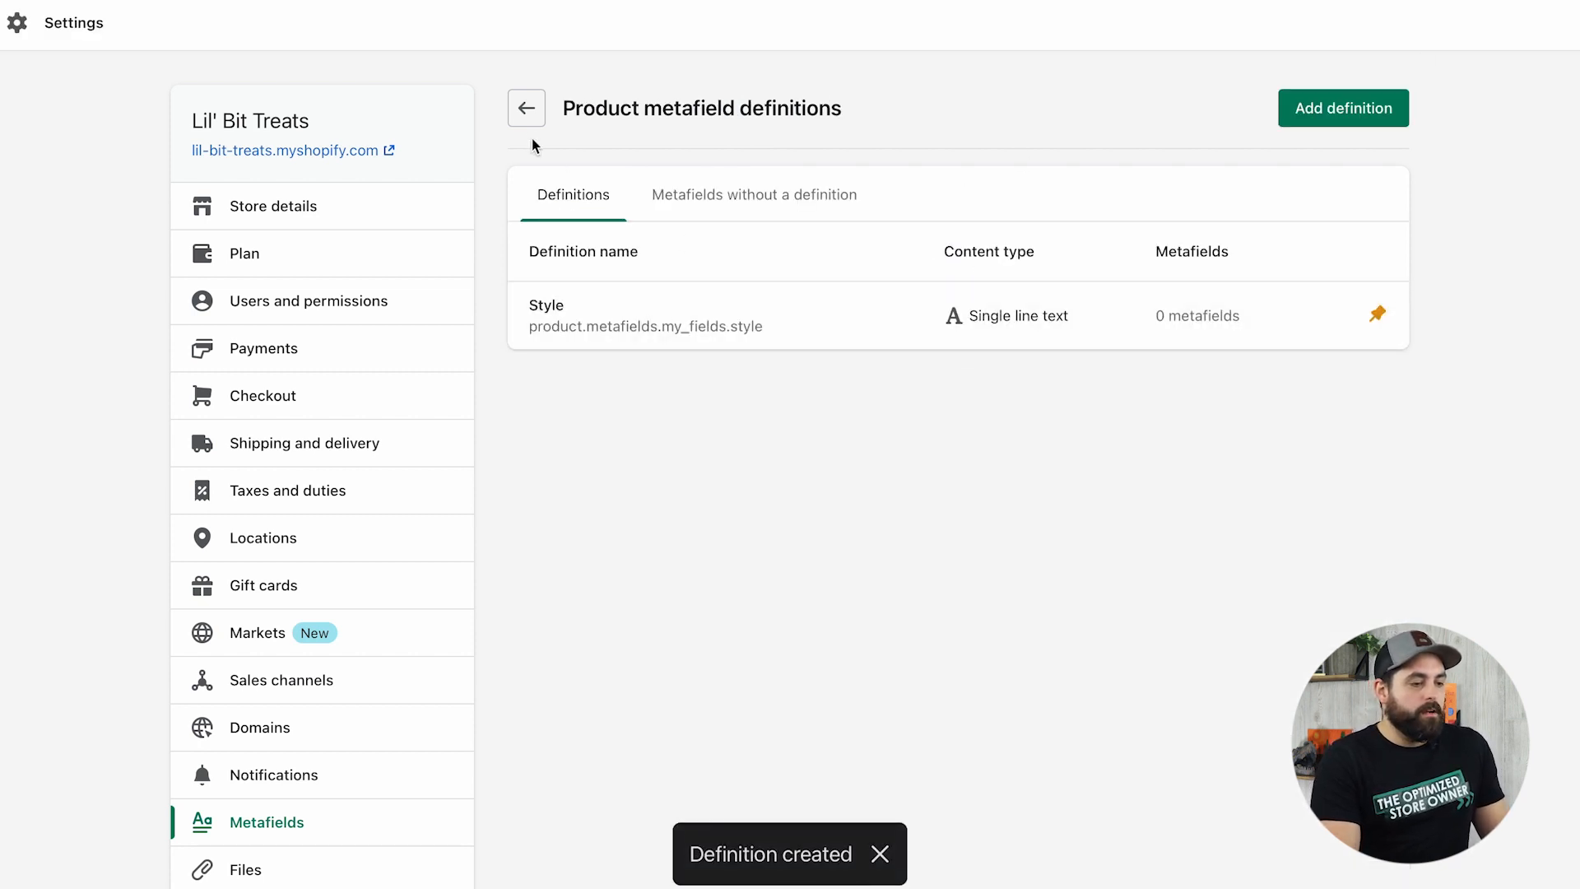
# Leave the settings and open the Dry Bones product at its Metafields section.
pyautogui.click(525, 115)
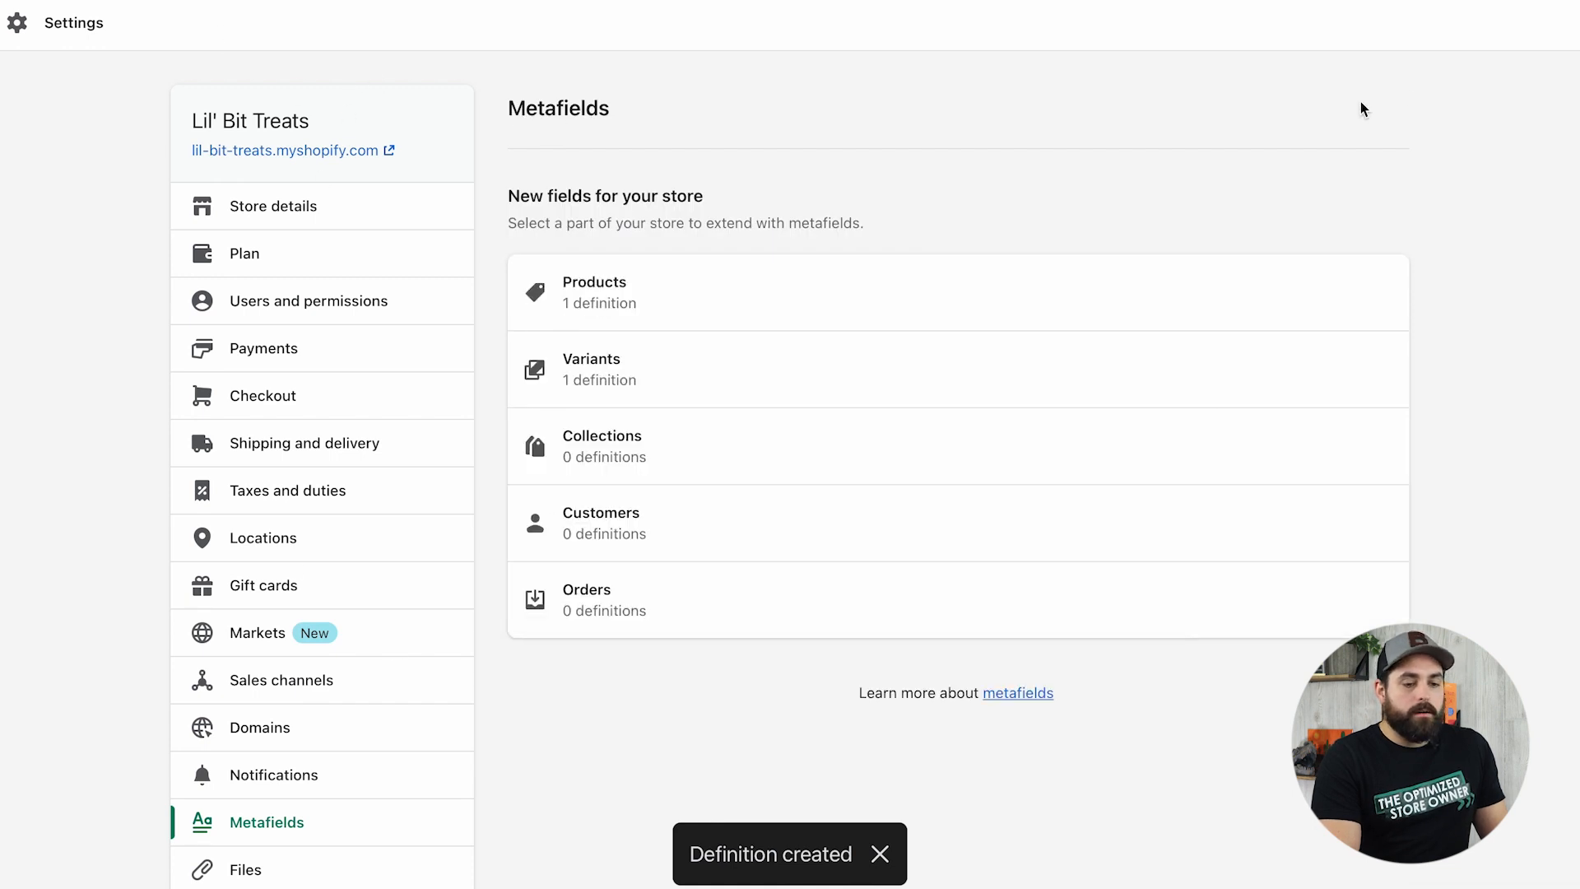
pyautogui.press('Escape')
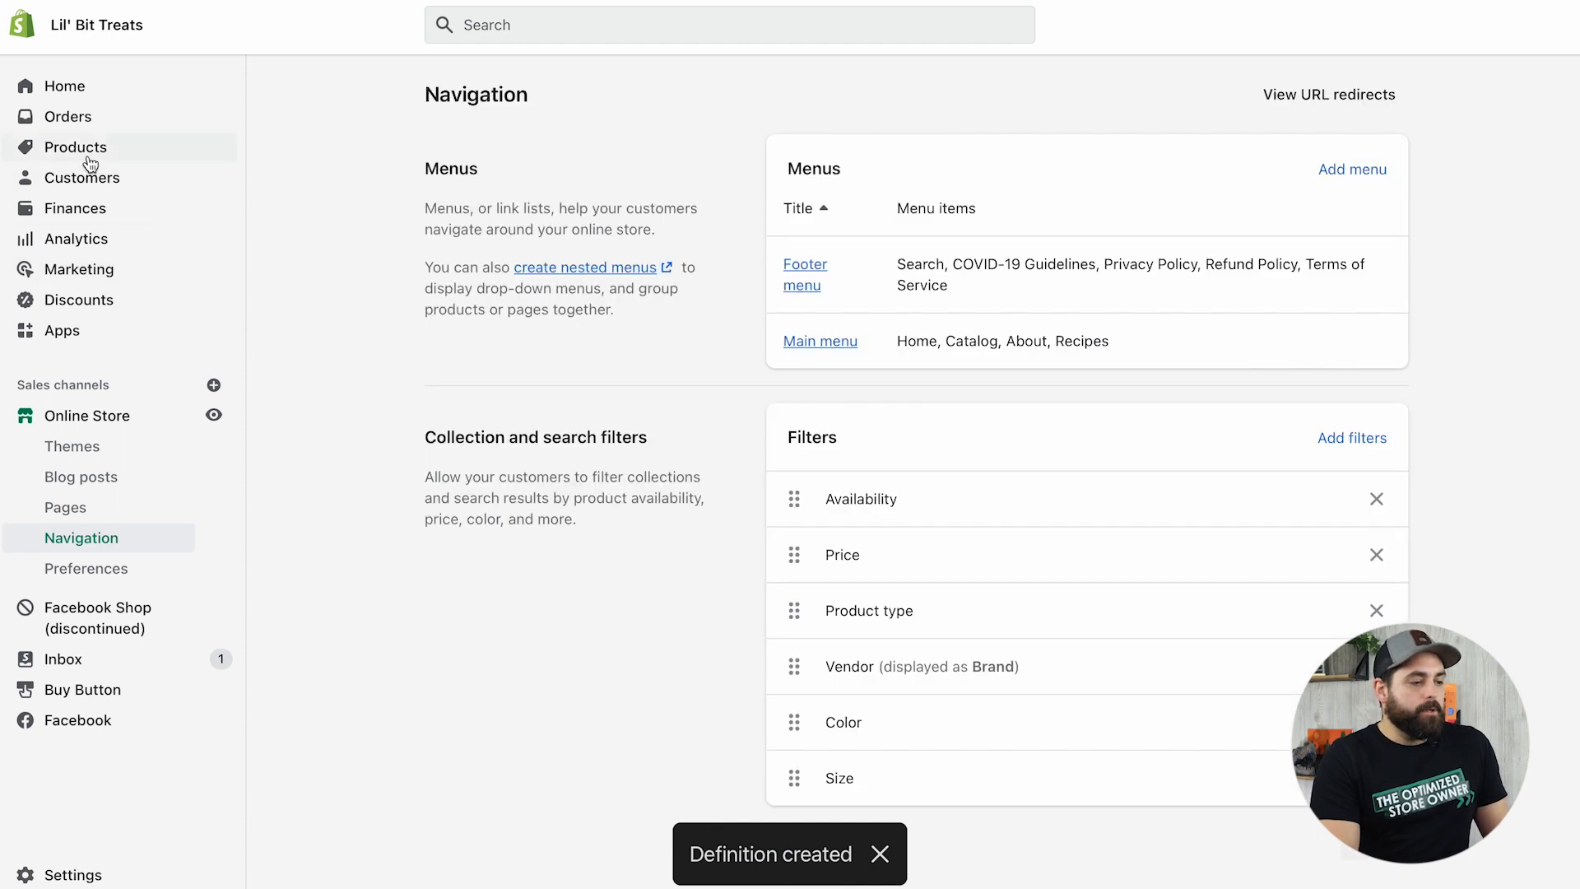
pyautogui.click(88, 157)
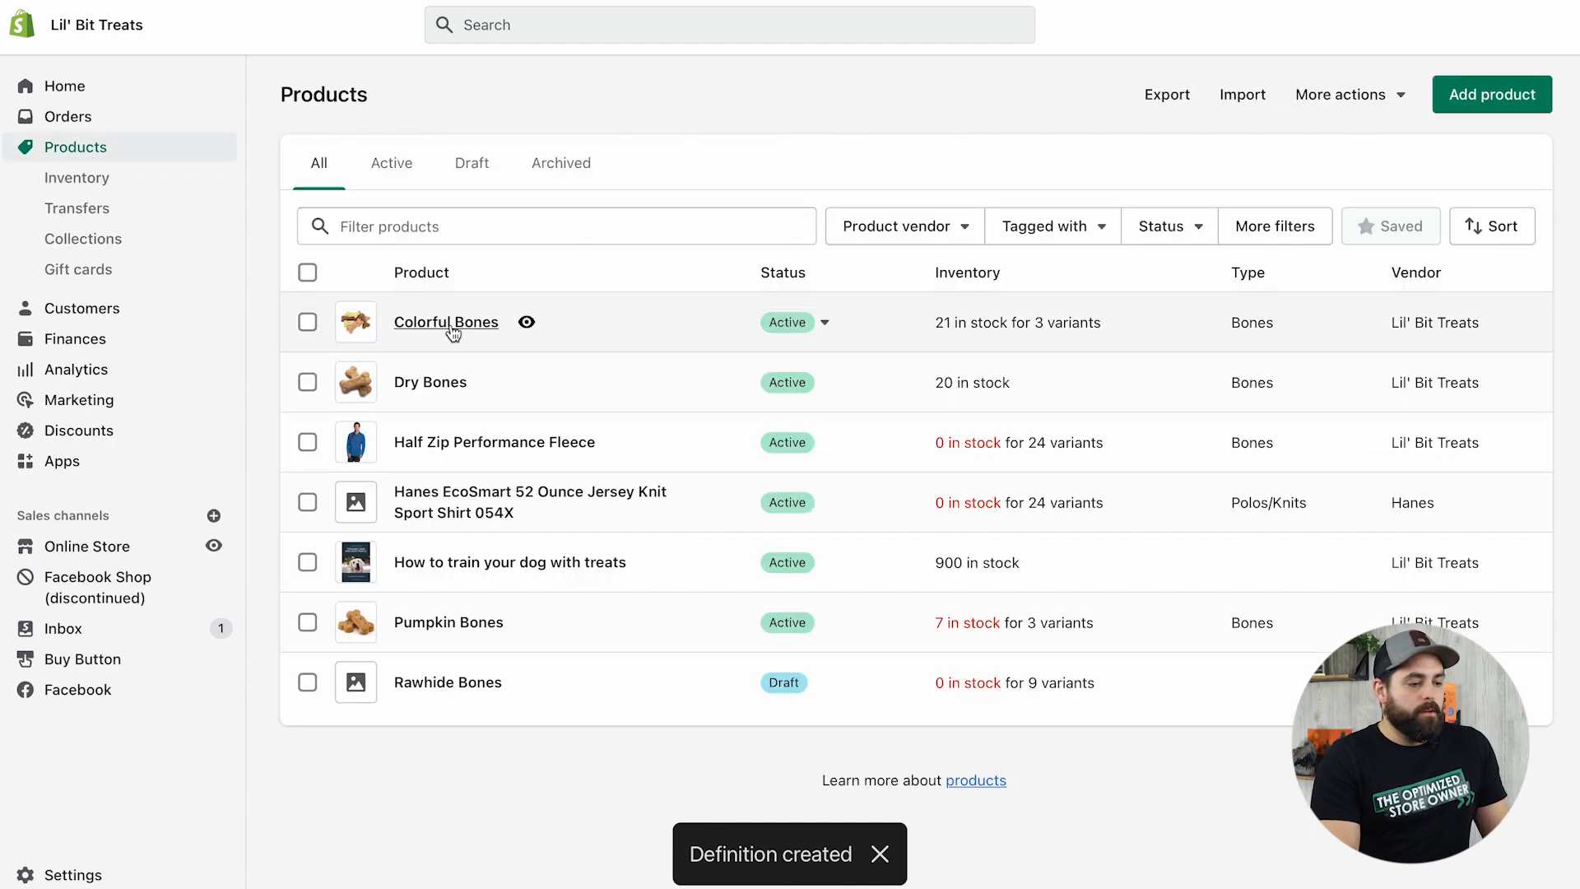
pyautogui.click(429, 384)
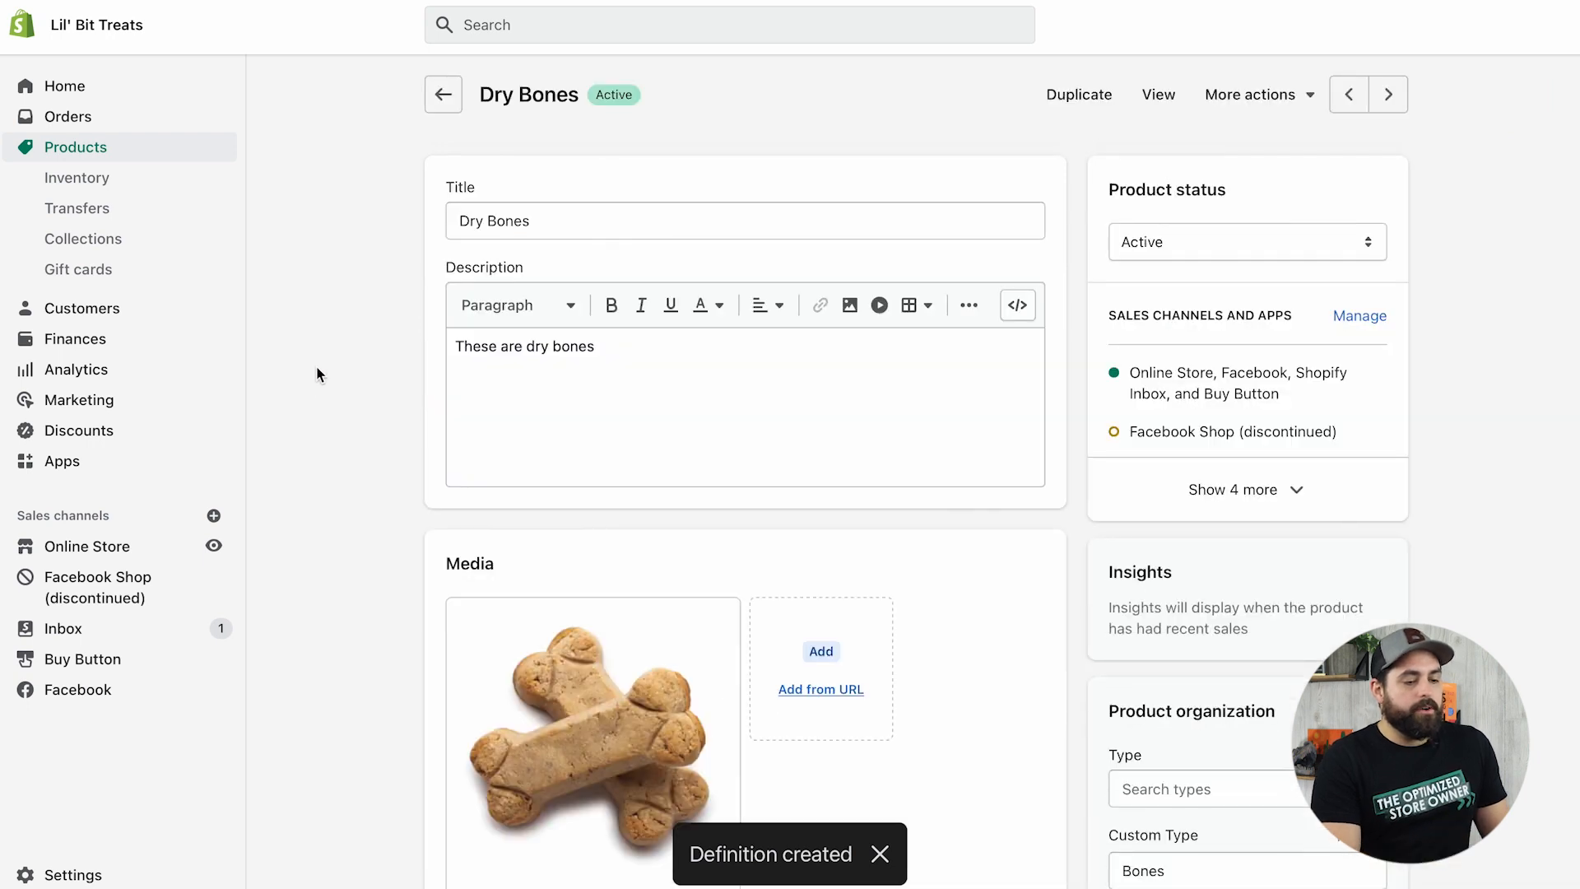
pyautogui.scroll(-10, 383, 560)
pyautogui.scroll(-15, 384, 554)
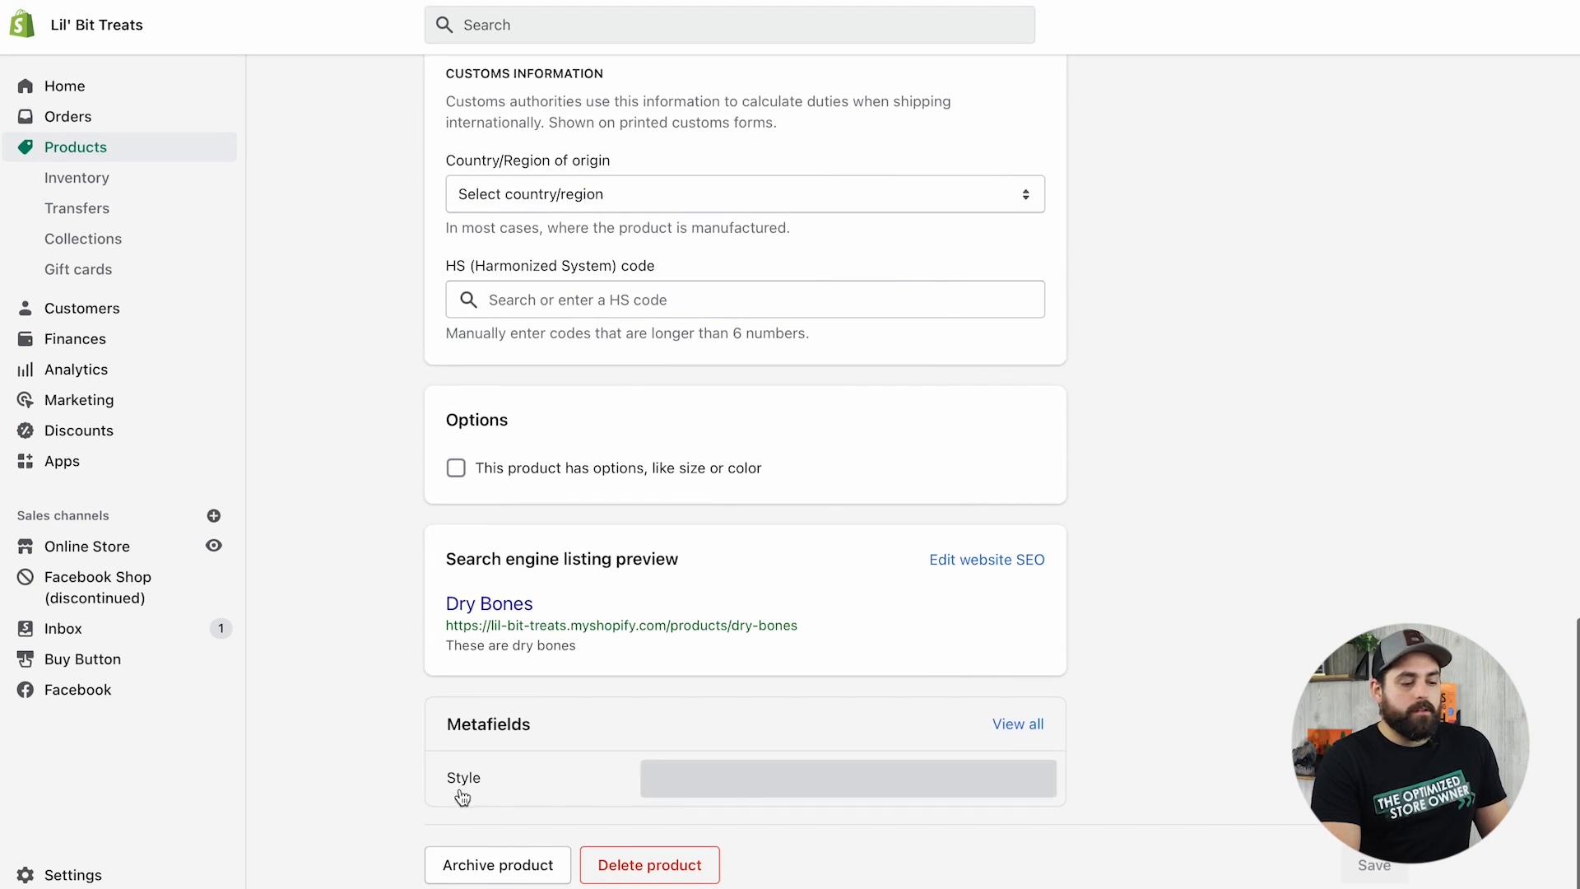
# Set the Style metafield of Dry Bones to "For Him" and save the product.
pyautogui.click(732, 788)
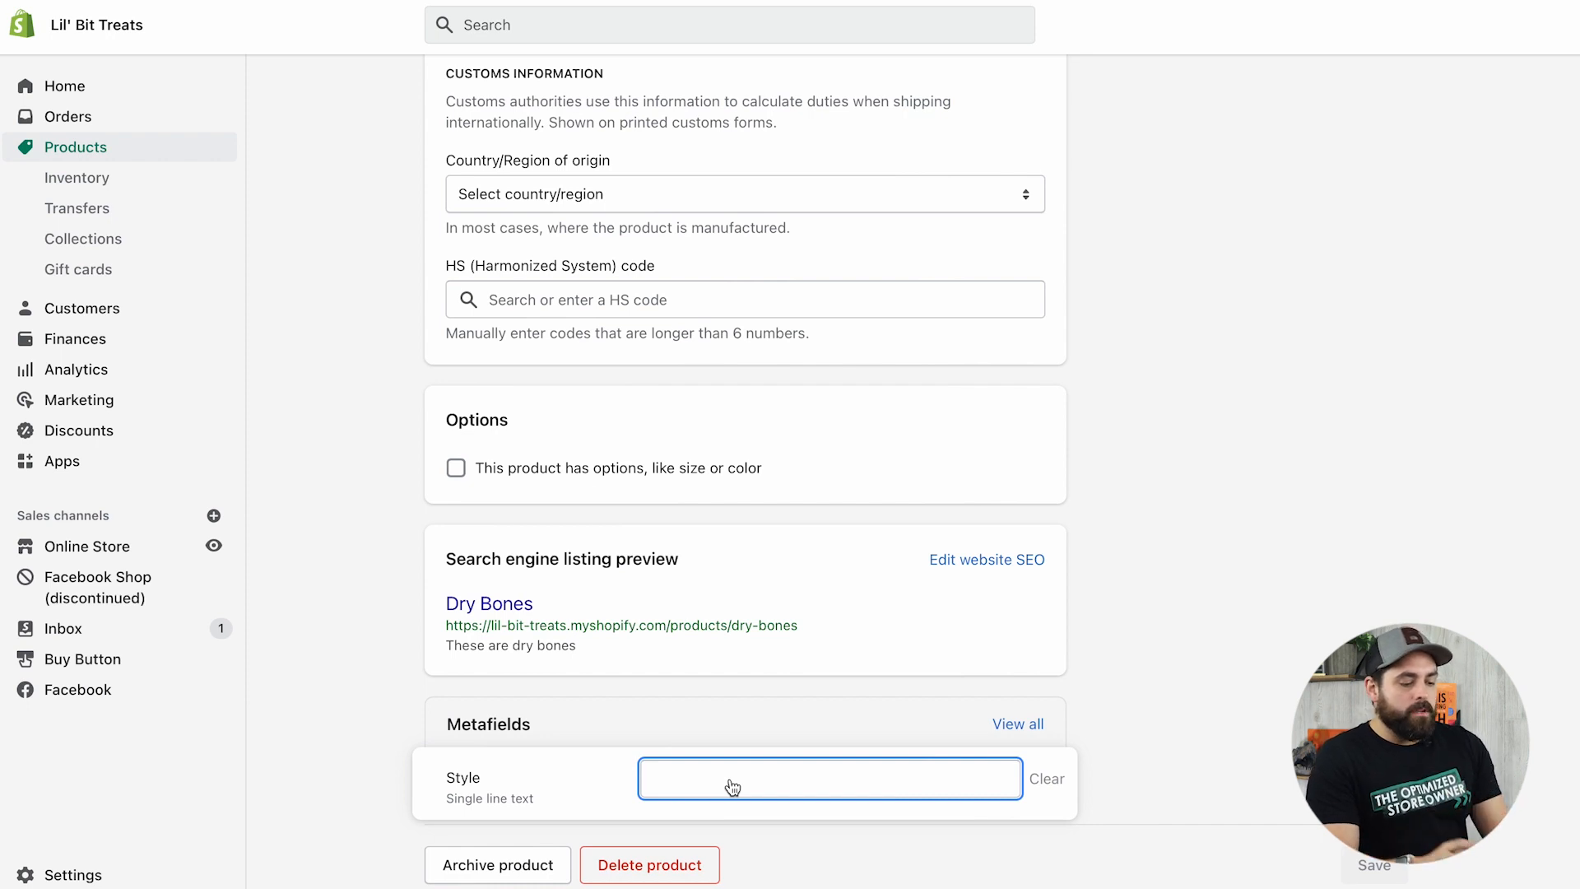
pyautogui.write('For Him')
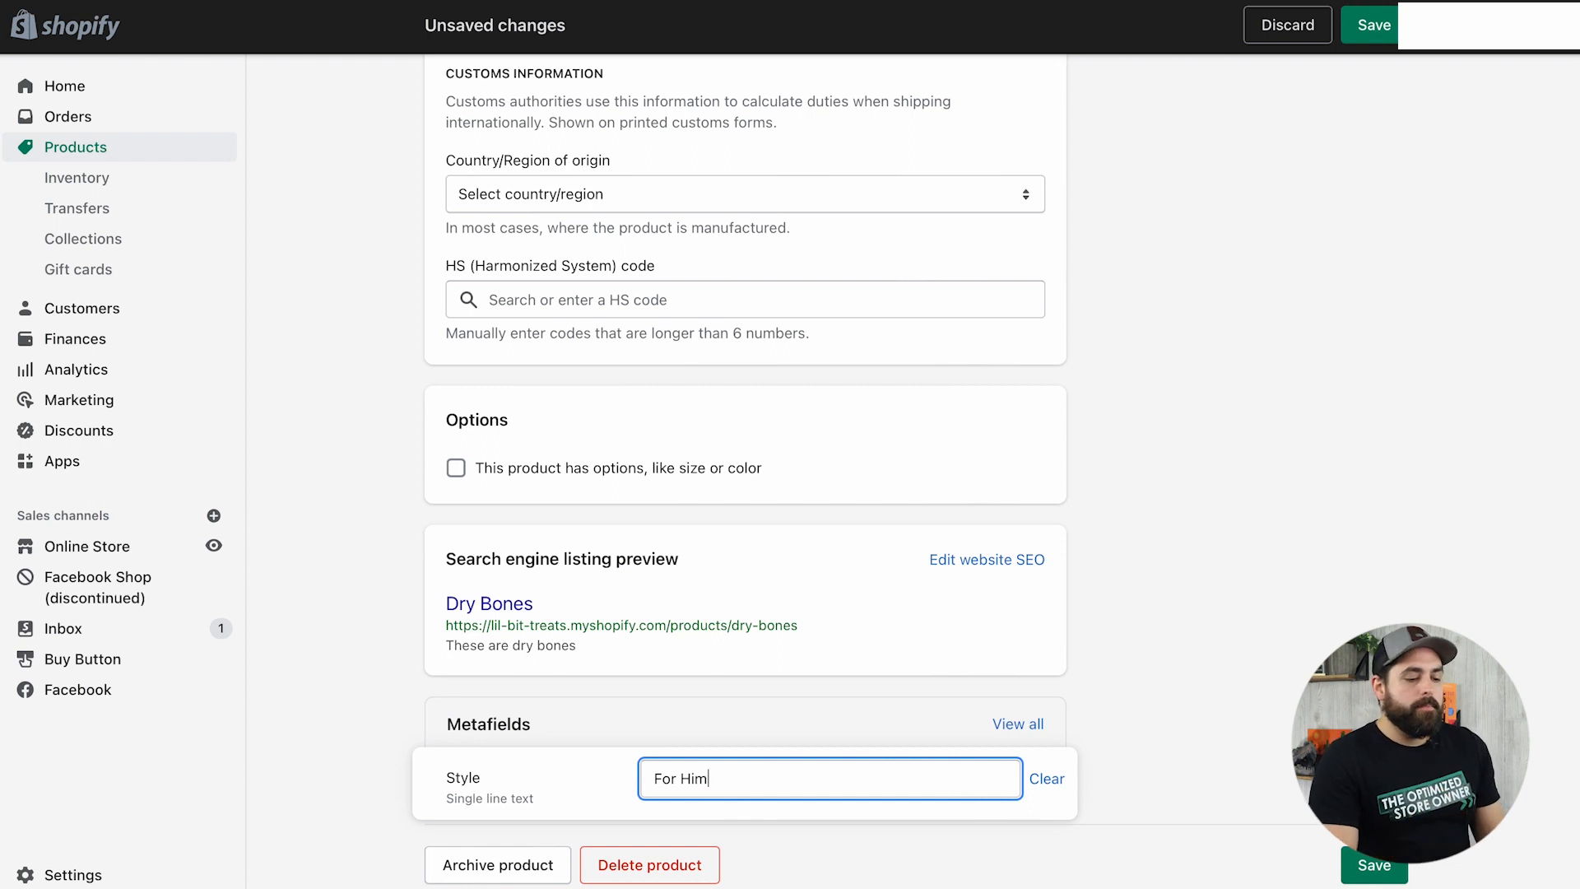
pyautogui.click(1372, 872)
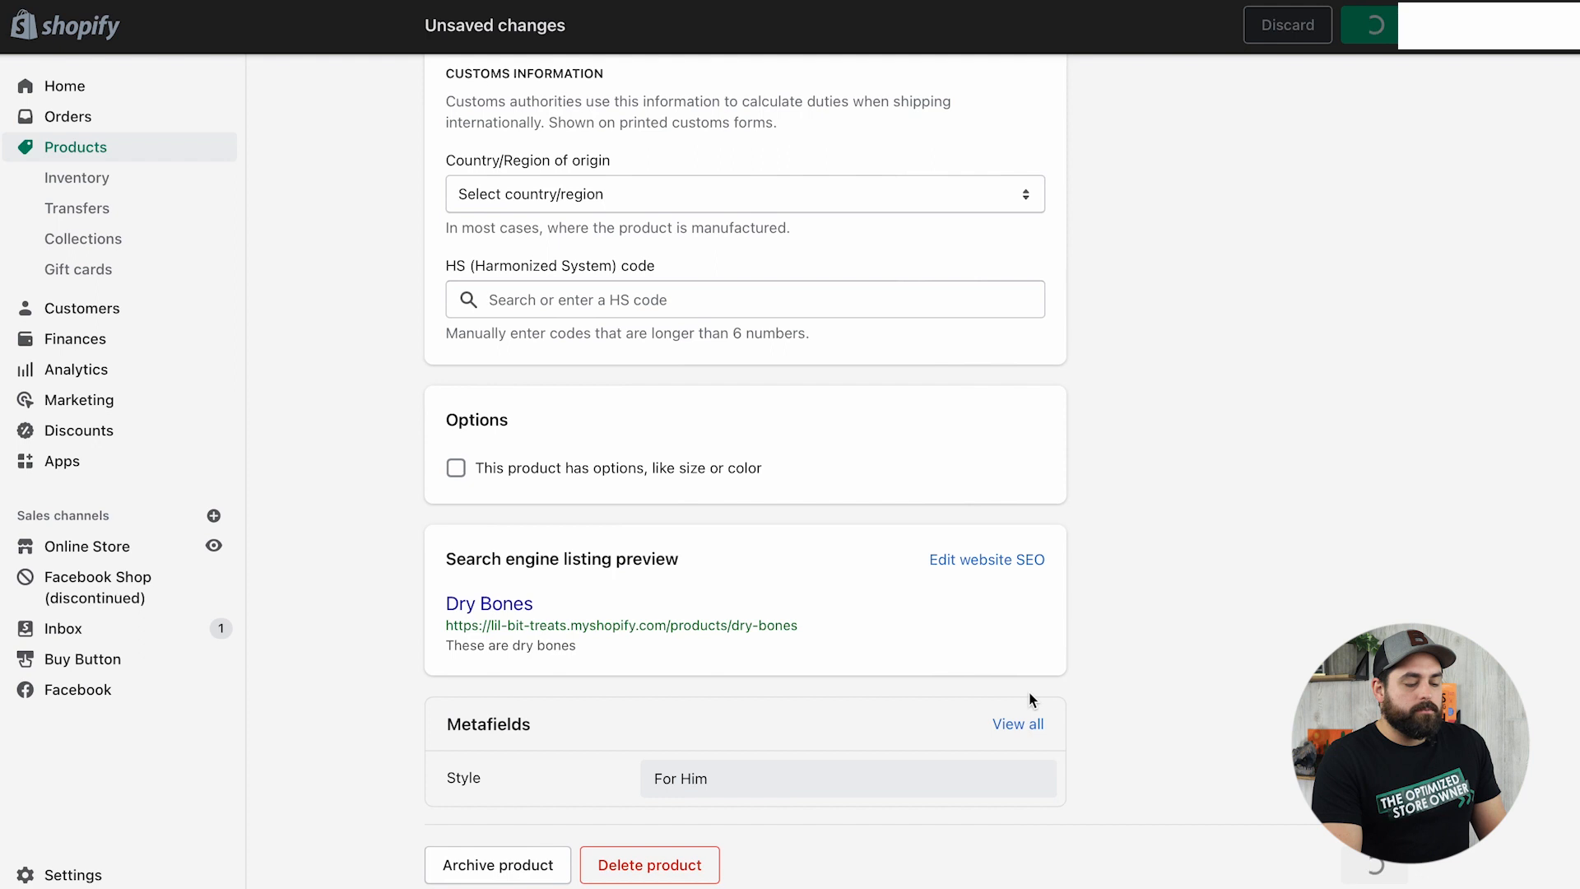
pyautogui.scroll(-20, 356, 574)
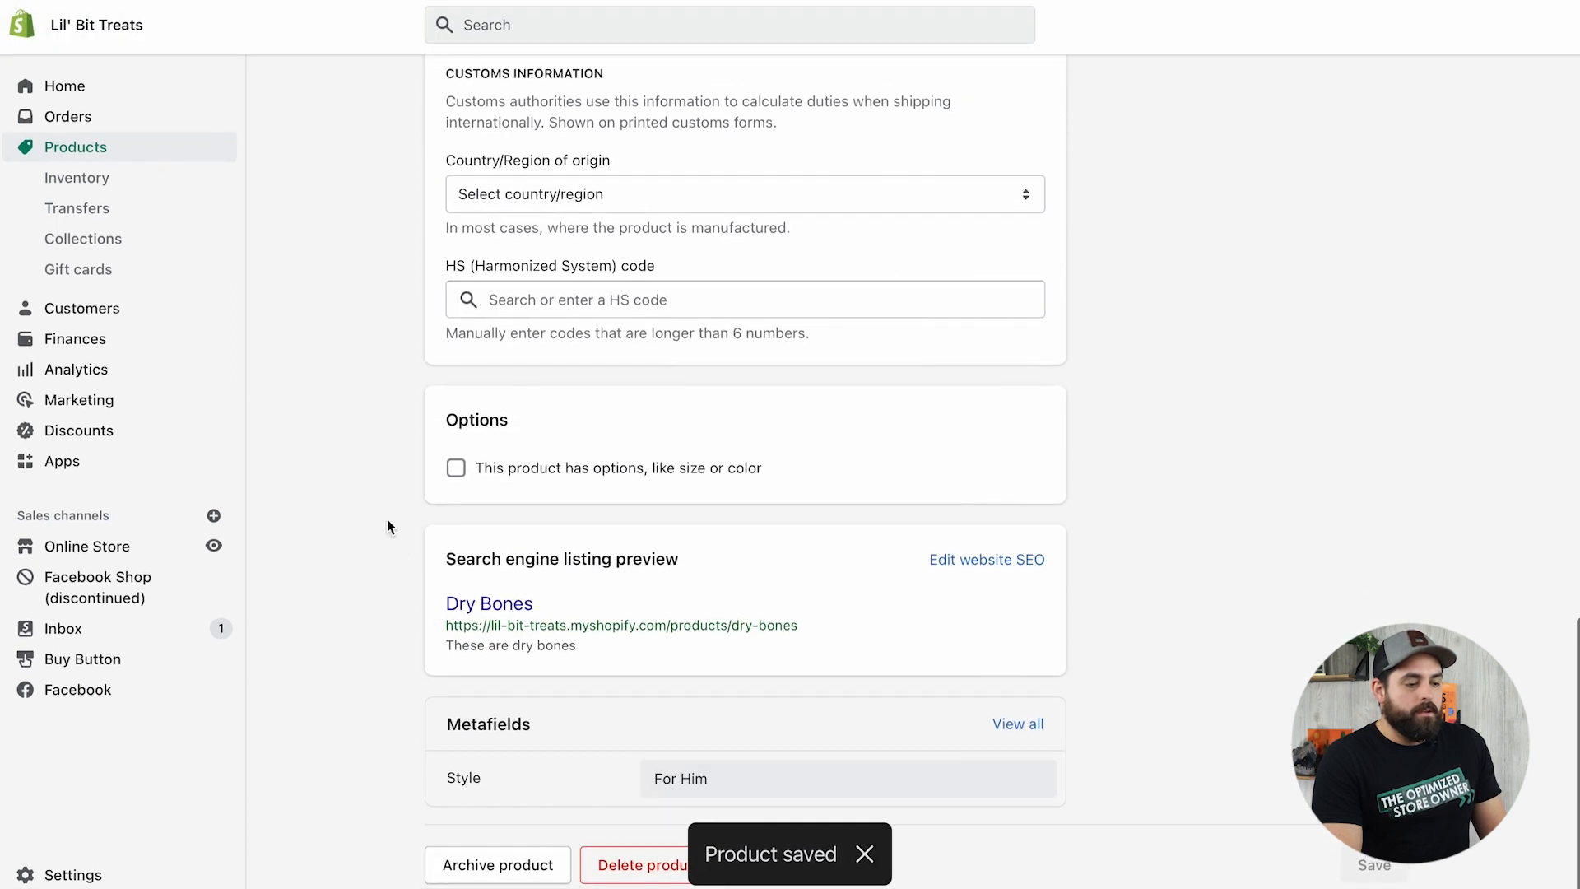
pyautogui.scroll(20, 387, 527)
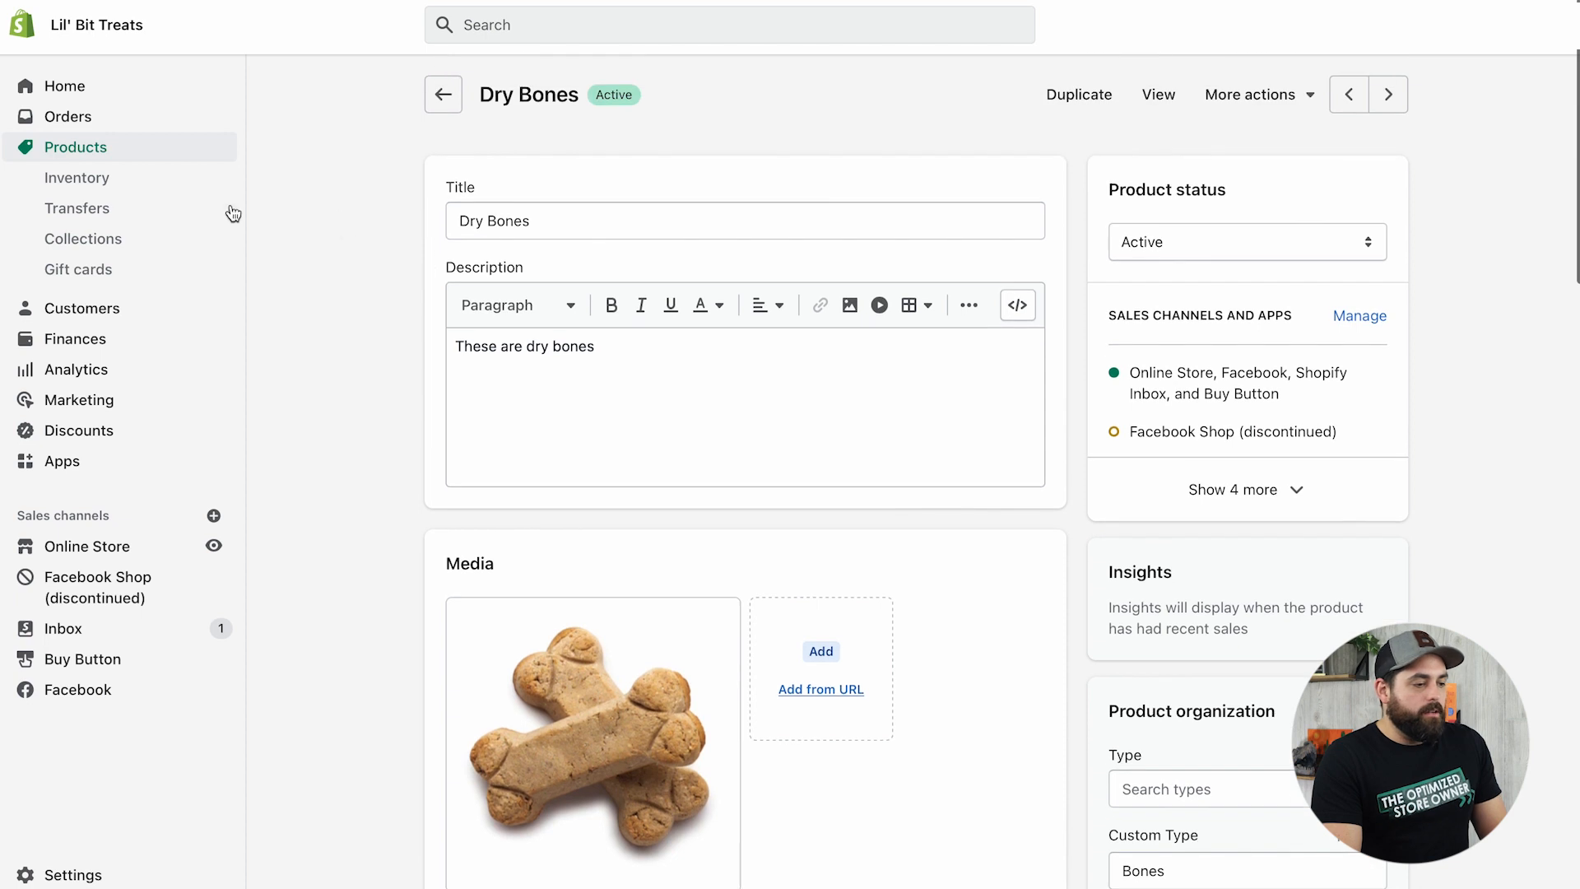
# Add the product-level Style metafield (product.metafields.my_fields.style) to the online store's collection and search filters and save.
pyautogui.click(81, 553)
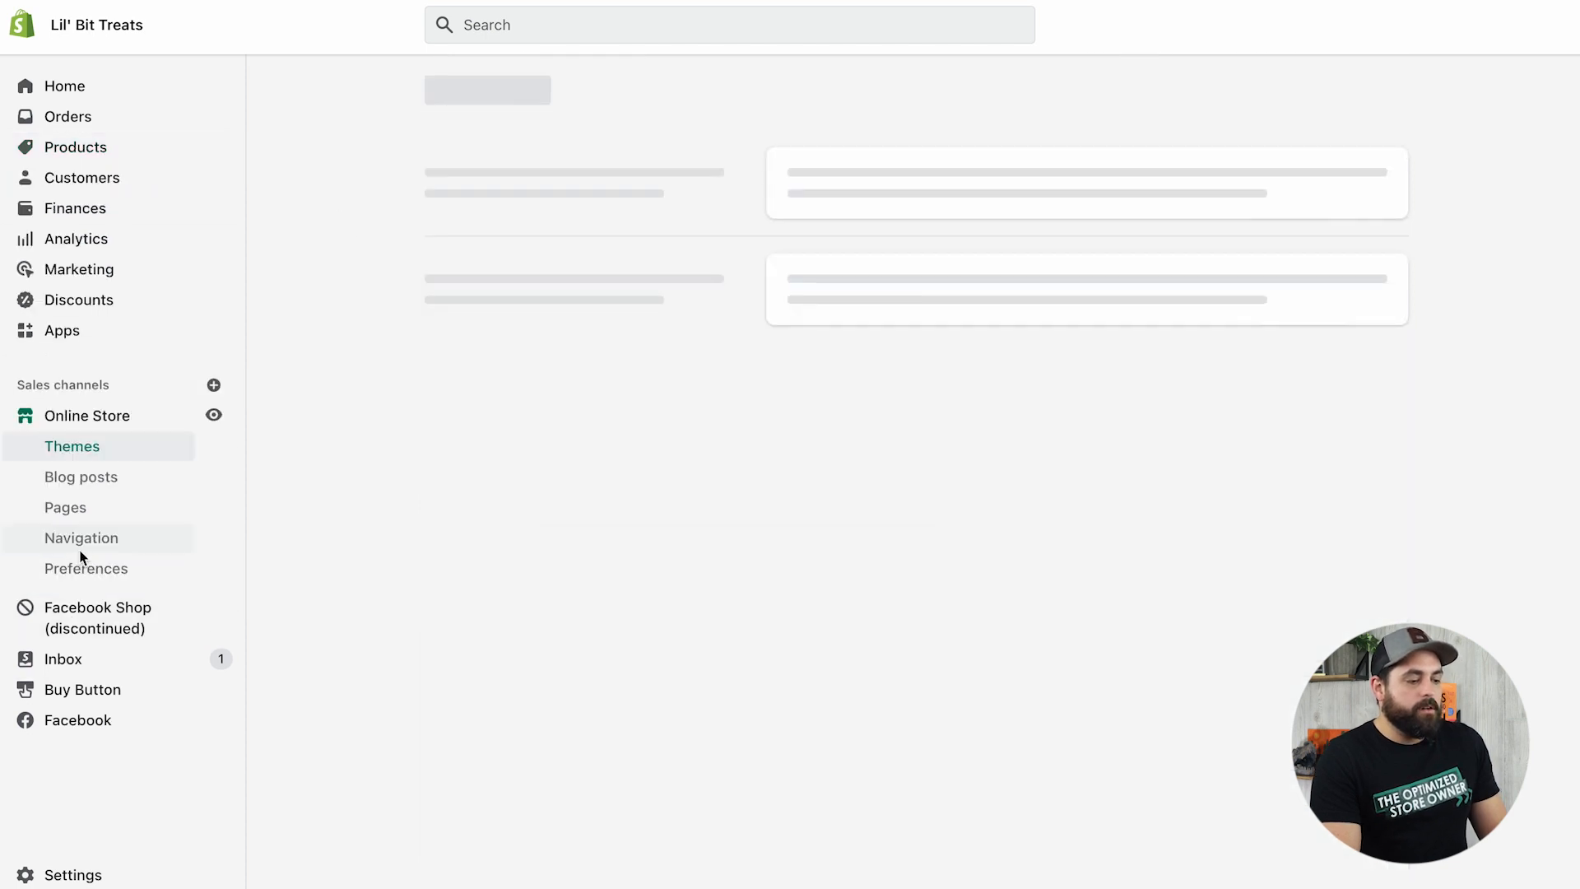
pyautogui.click(94, 545)
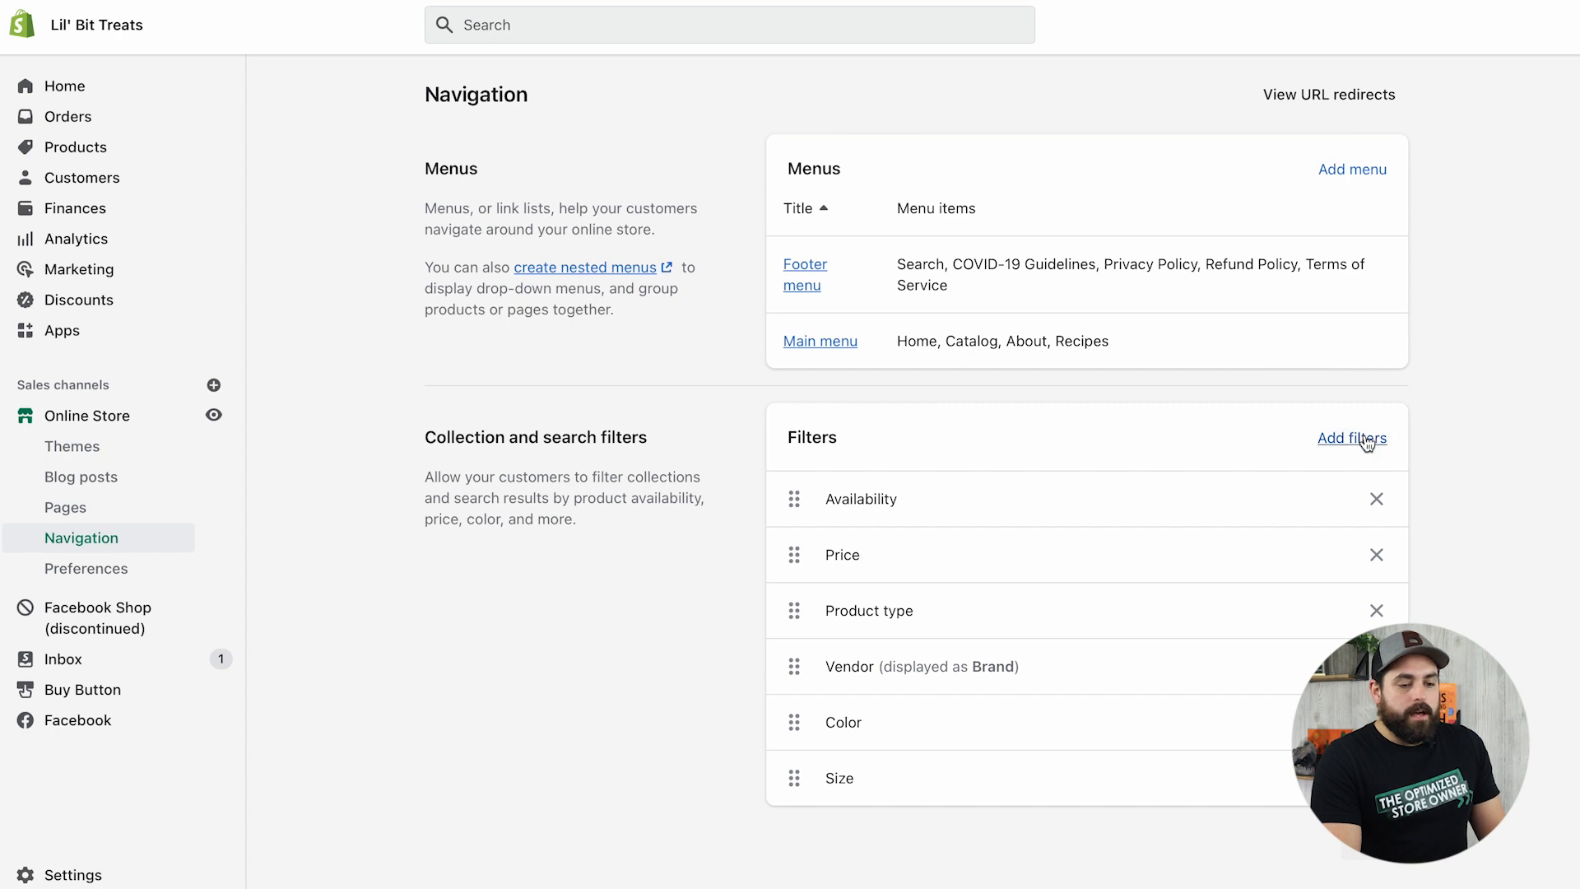
pyautogui.click(1366, 441)
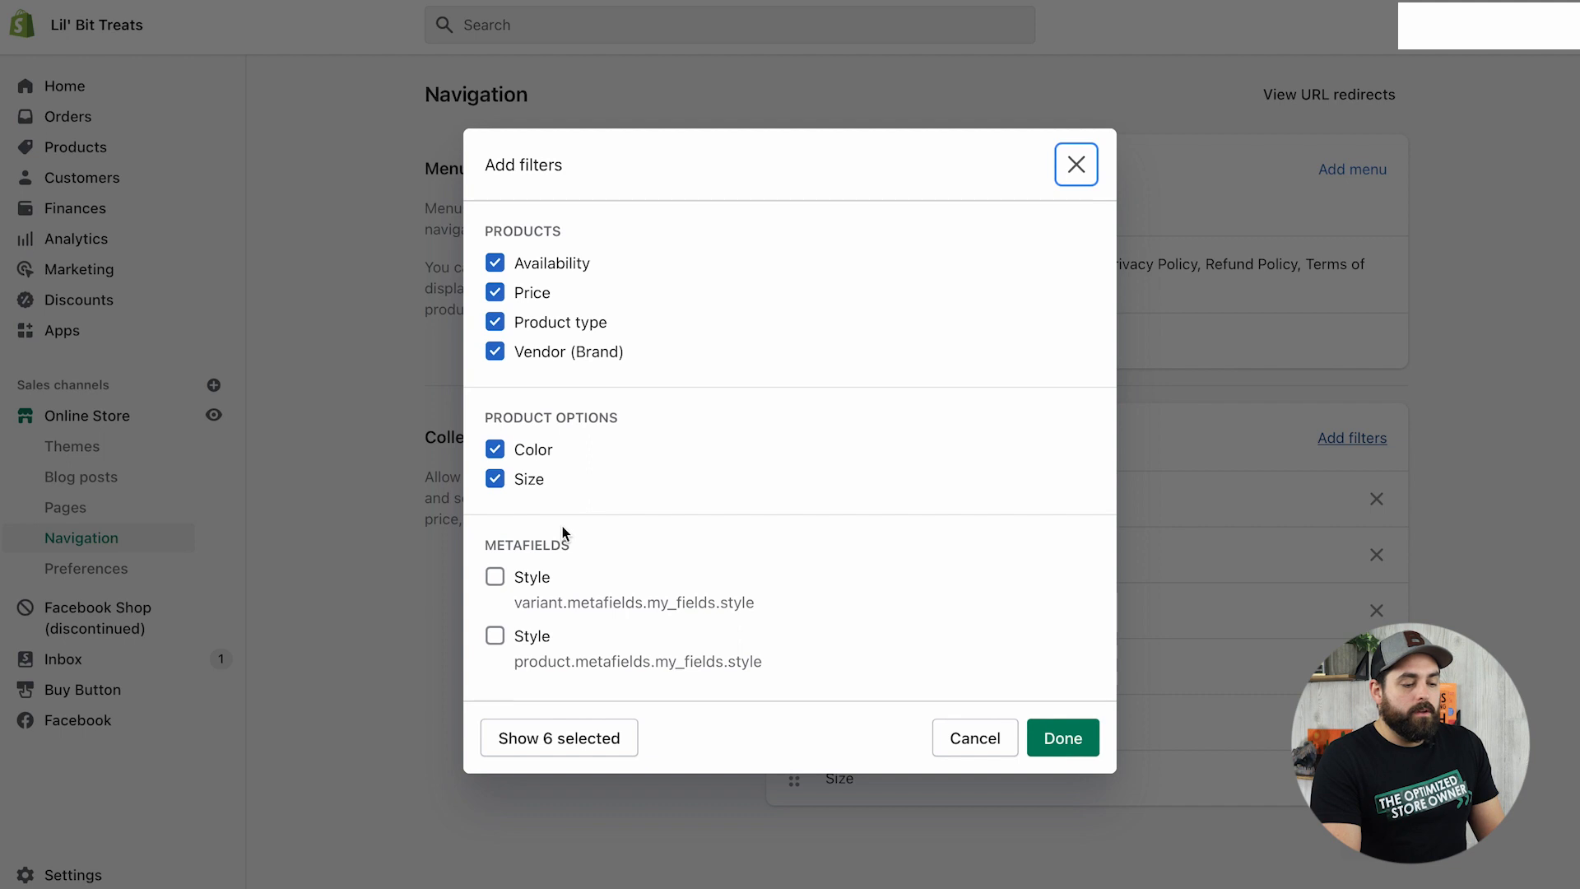
pyautogui.moveTo(524, 605); pyautogui.dragTo(561, 602)
pyautogui.click(557, 603)
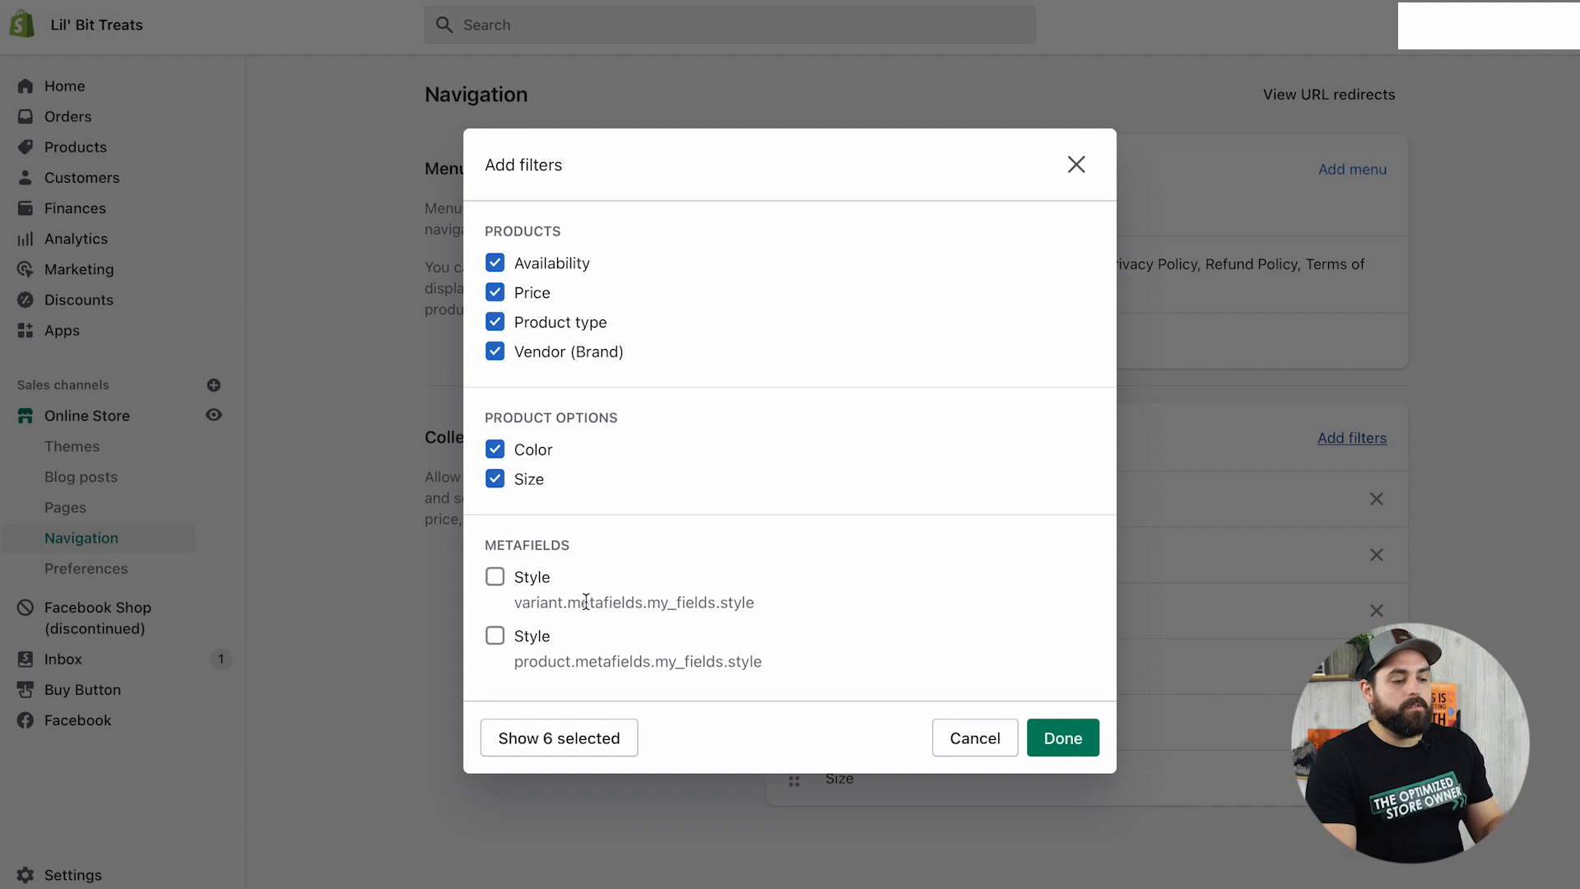
pyautogui.moveTo(517, 665); pyautogui.dragTo(565, 669)
pyautogui.click(495, 636)
pyautogui.click(1059, 738)
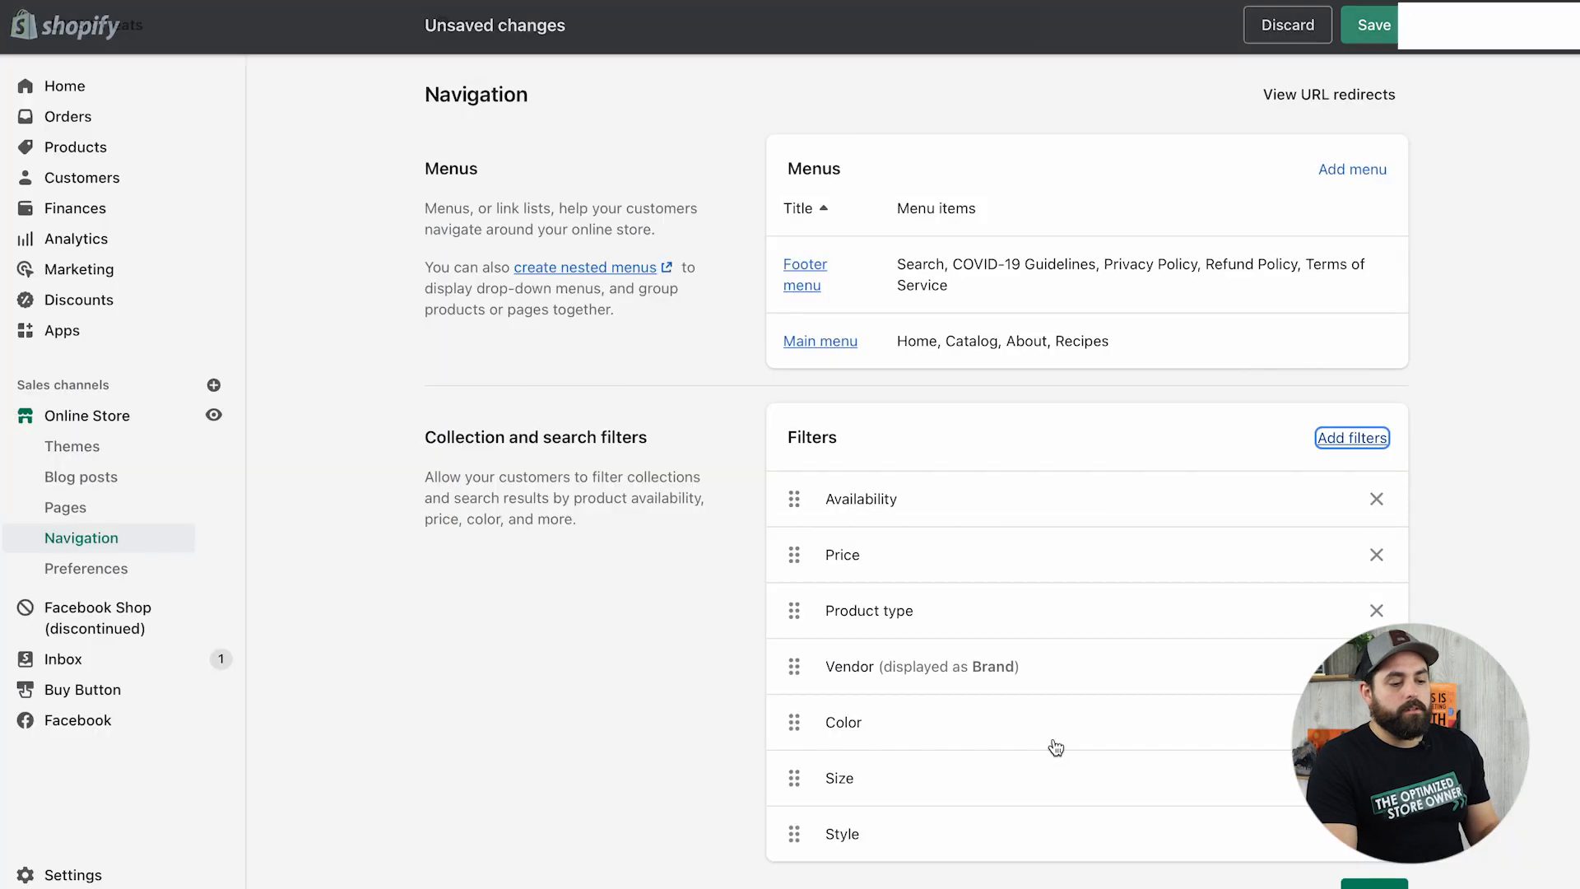
pyautogui.click(1374, 33)
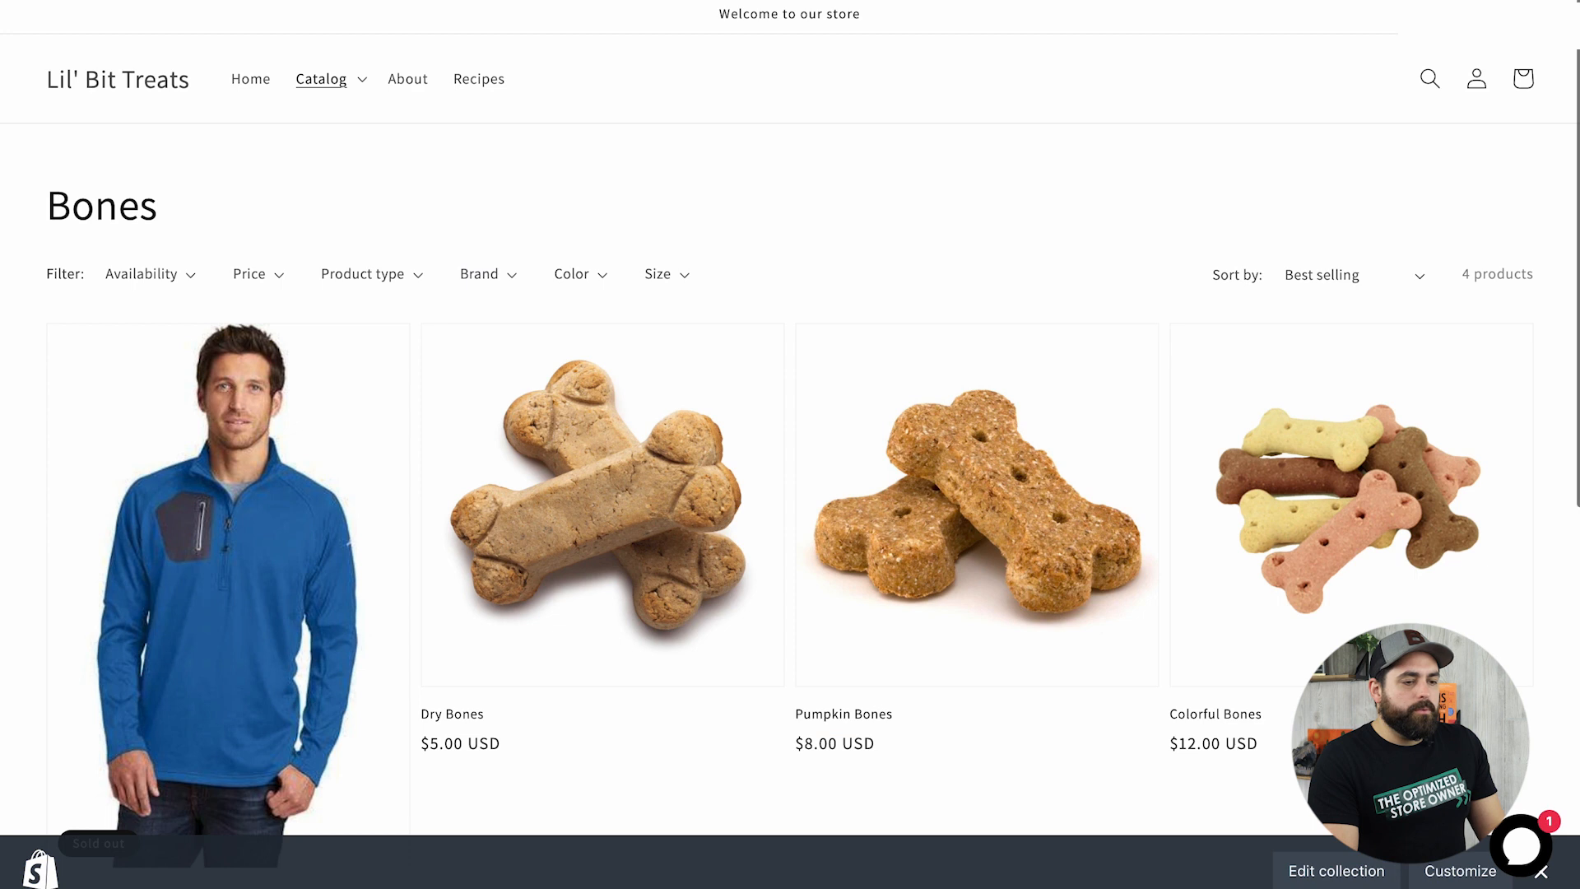
# Reload the Bones collection on the storefront, filter it by the Style value "For Him", and remove that filter again.
pyautogui.press('super+r')
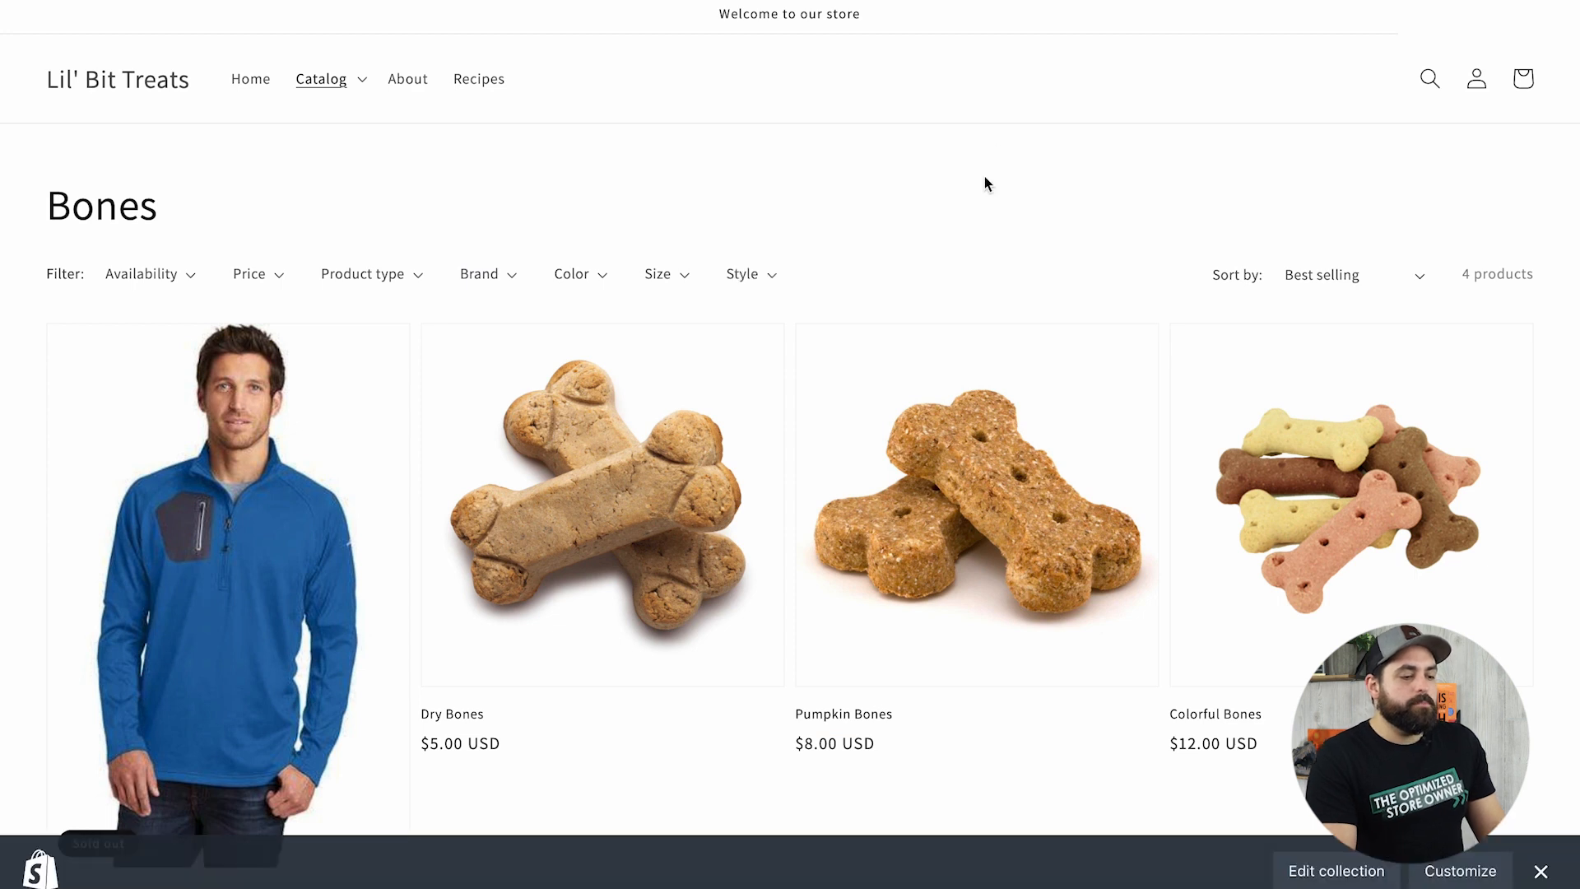
pyautogui.click(772, 280)
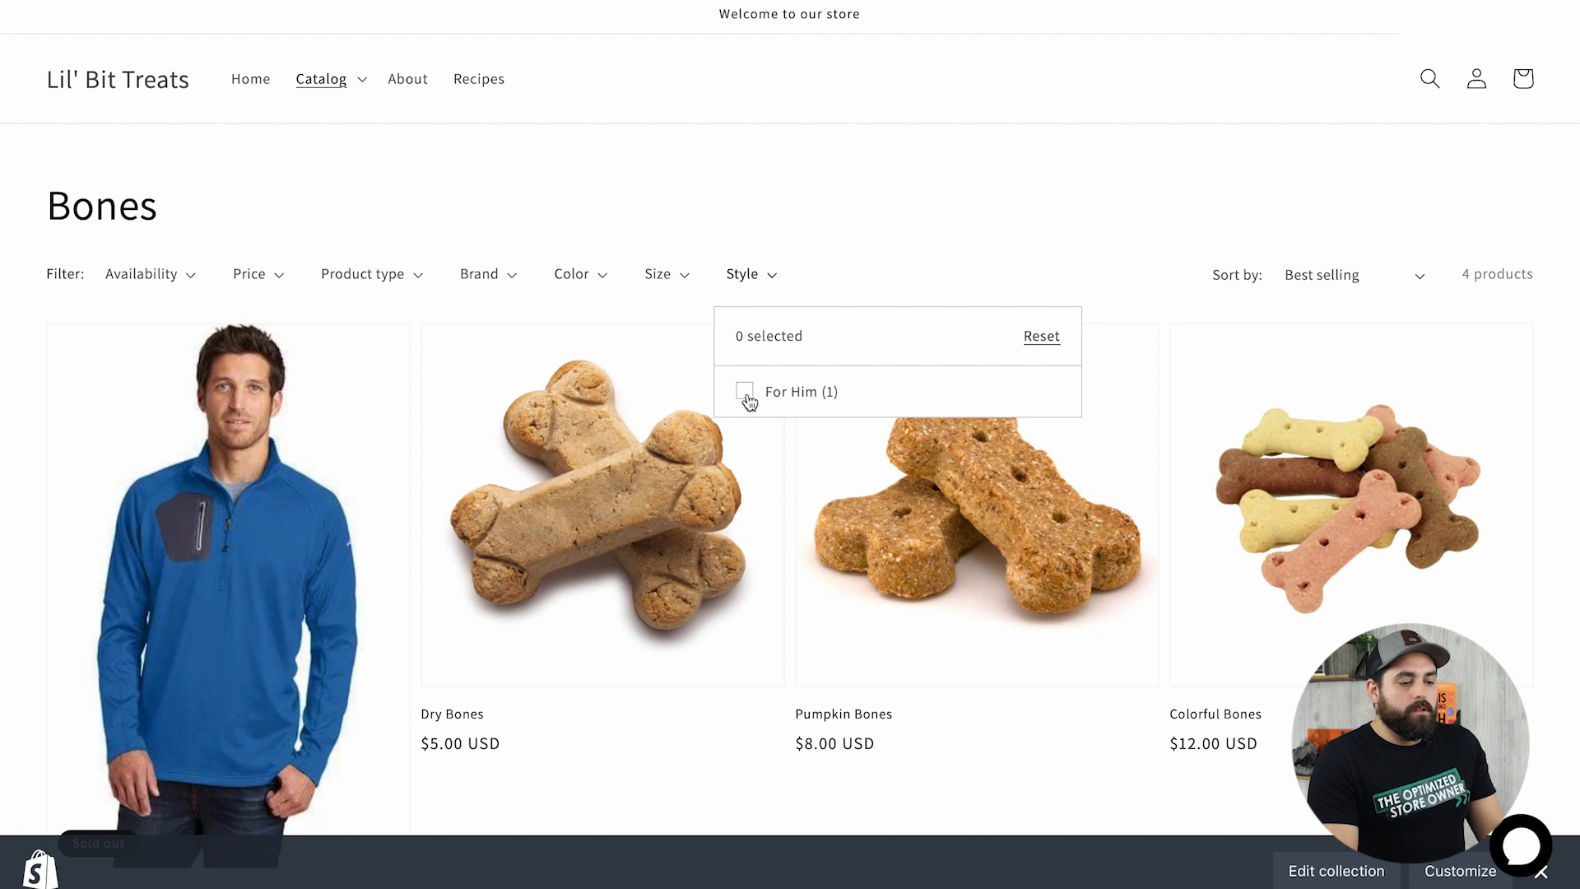
pyautogui.click(910, 205)
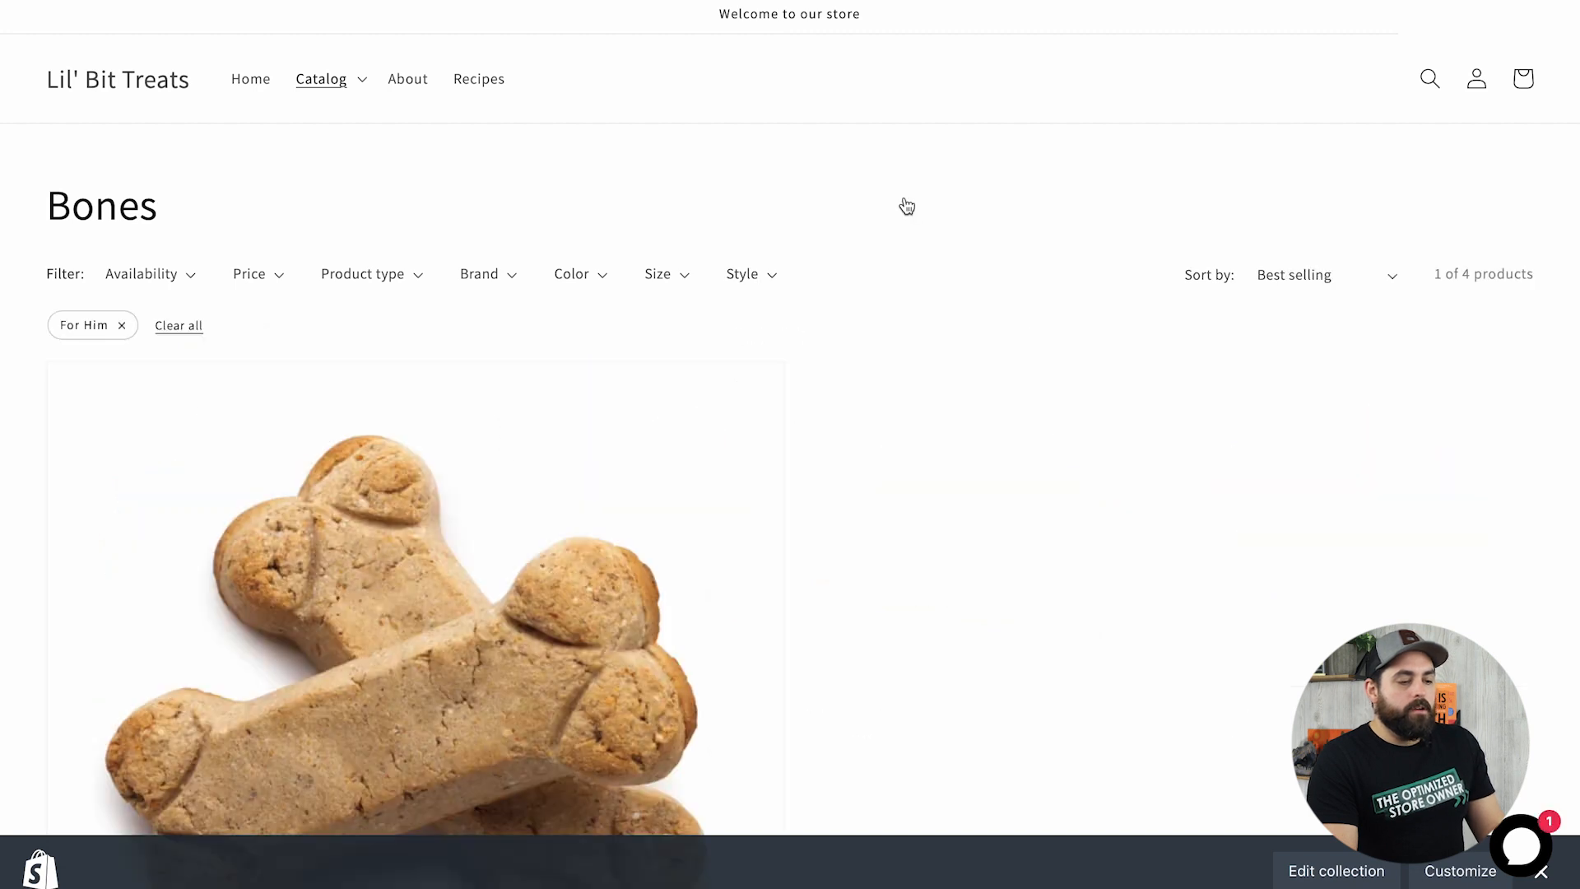
pyautogui.scroll(-7, 907, 206)
pyautogui.scroll(7, 974, 236)
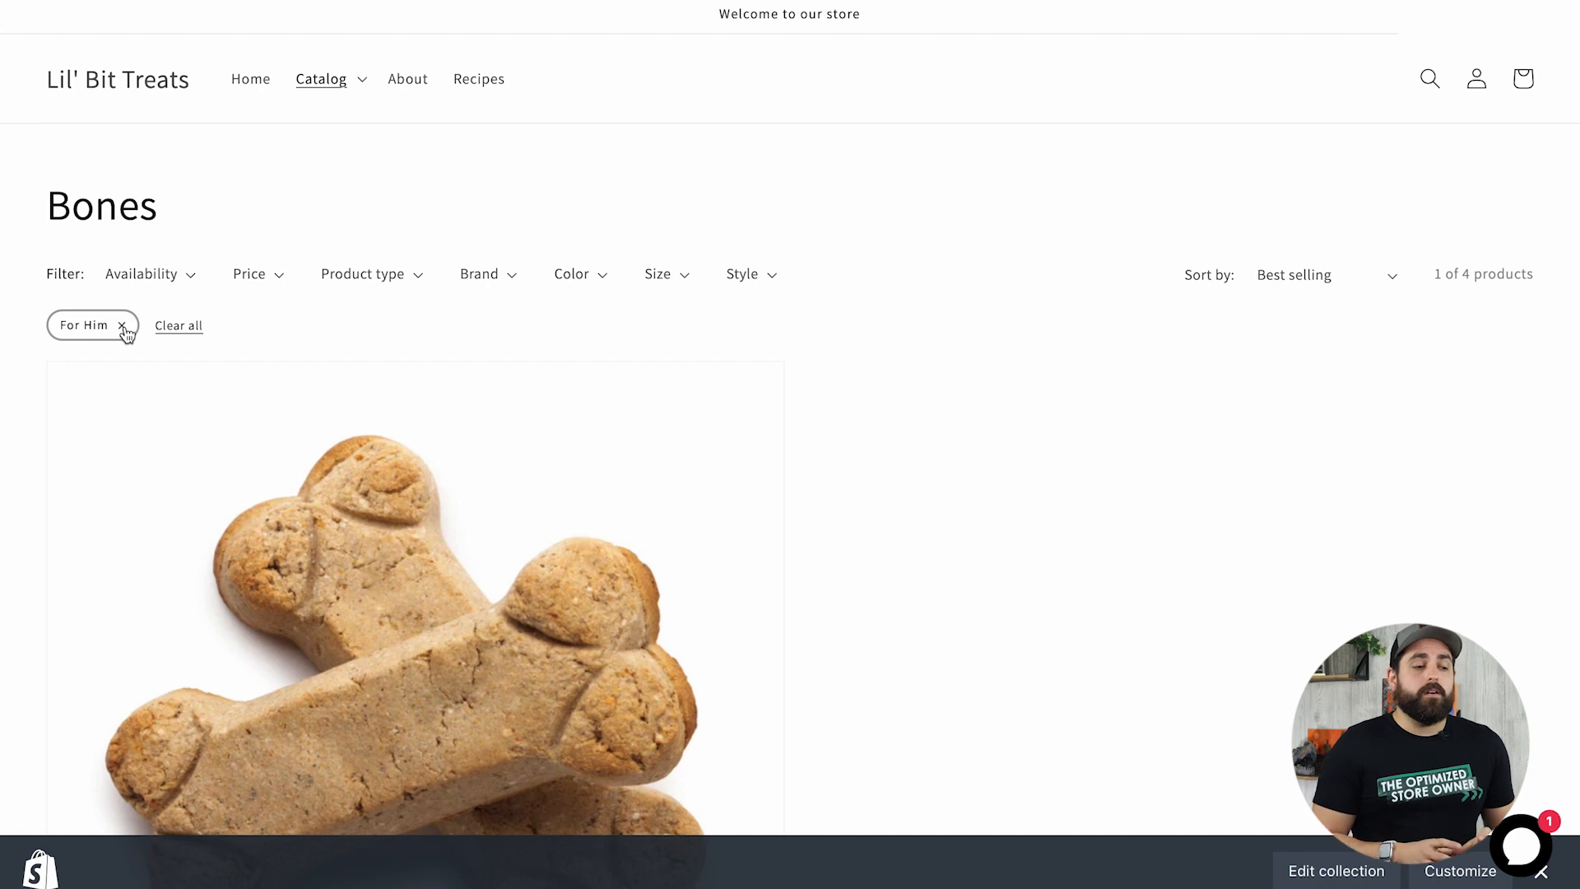
pyautogui.click(123, 327)
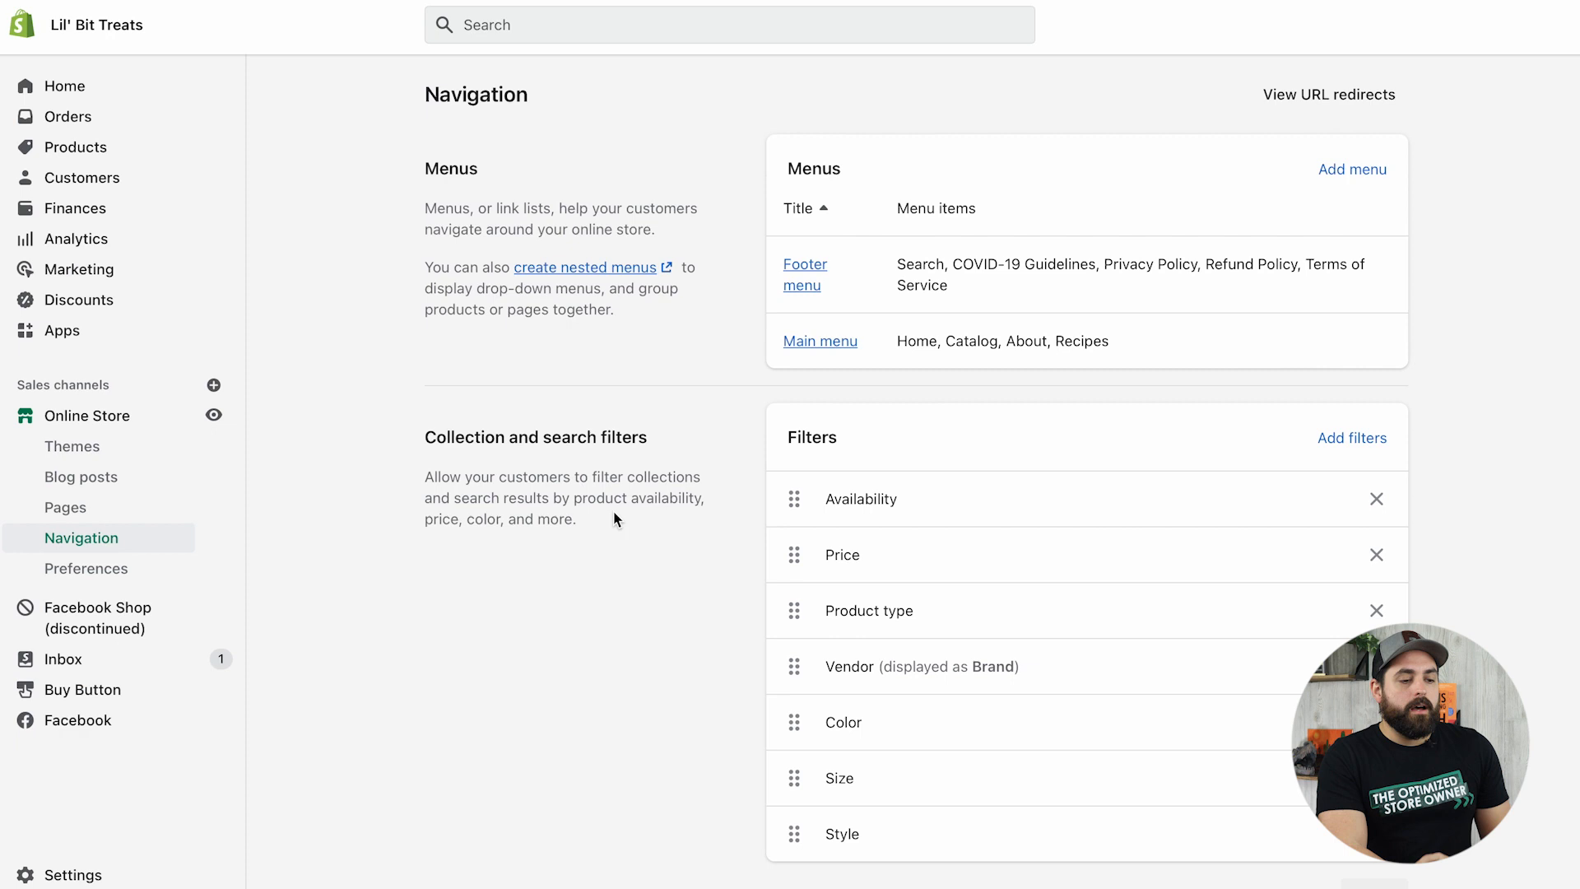
# Remove the Style filter from the collection and search filters in the store admin and save.
pyautogui.scroll(-2, 616, 518)
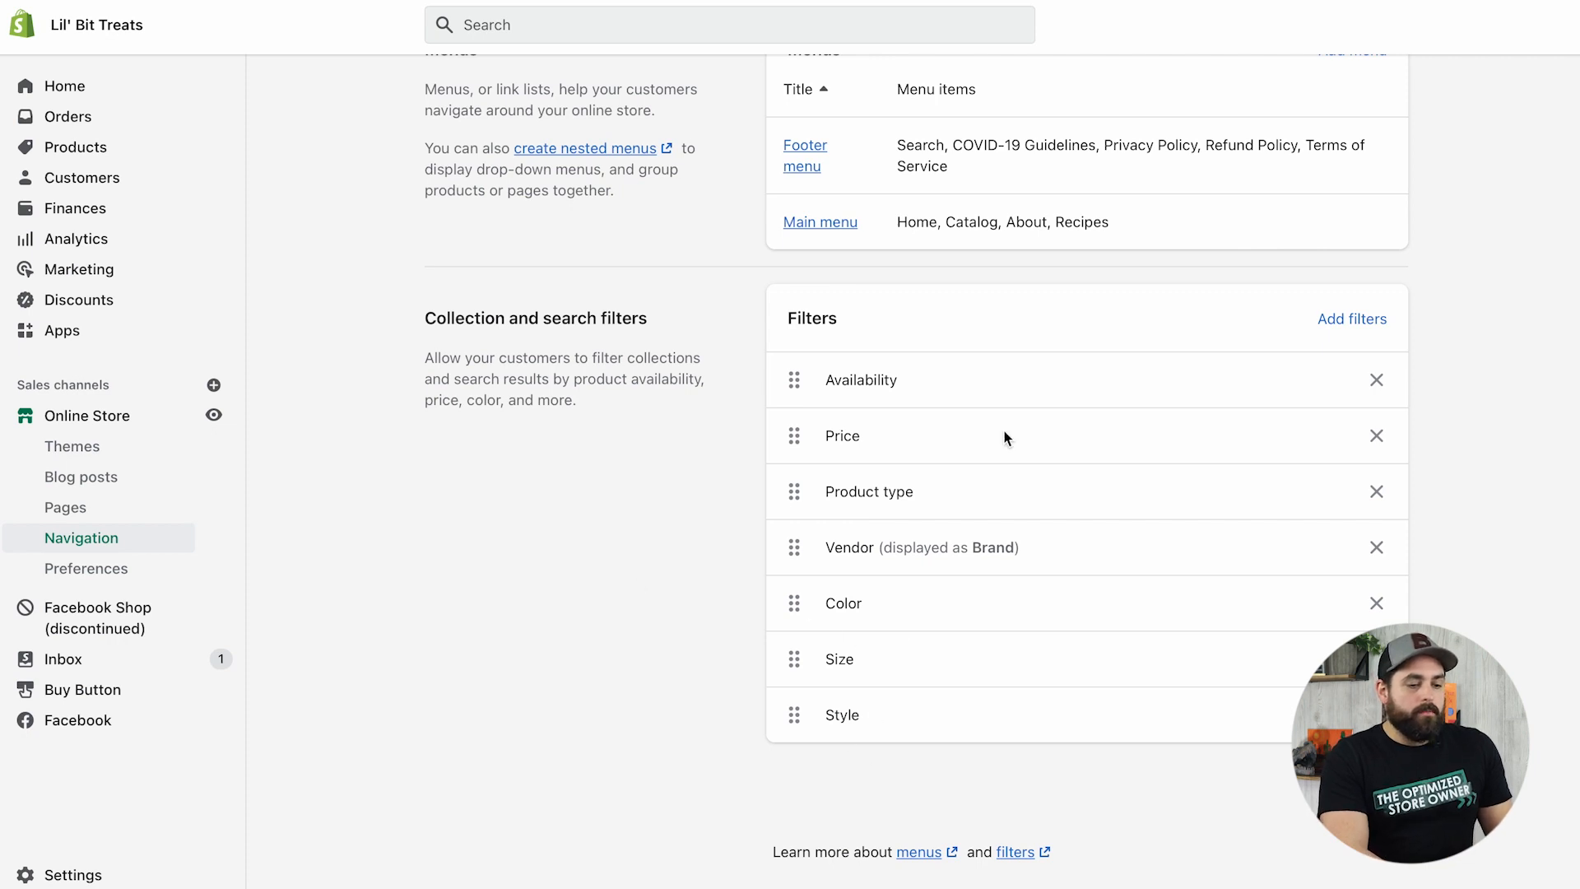
pyautogui.click(1376, 714)
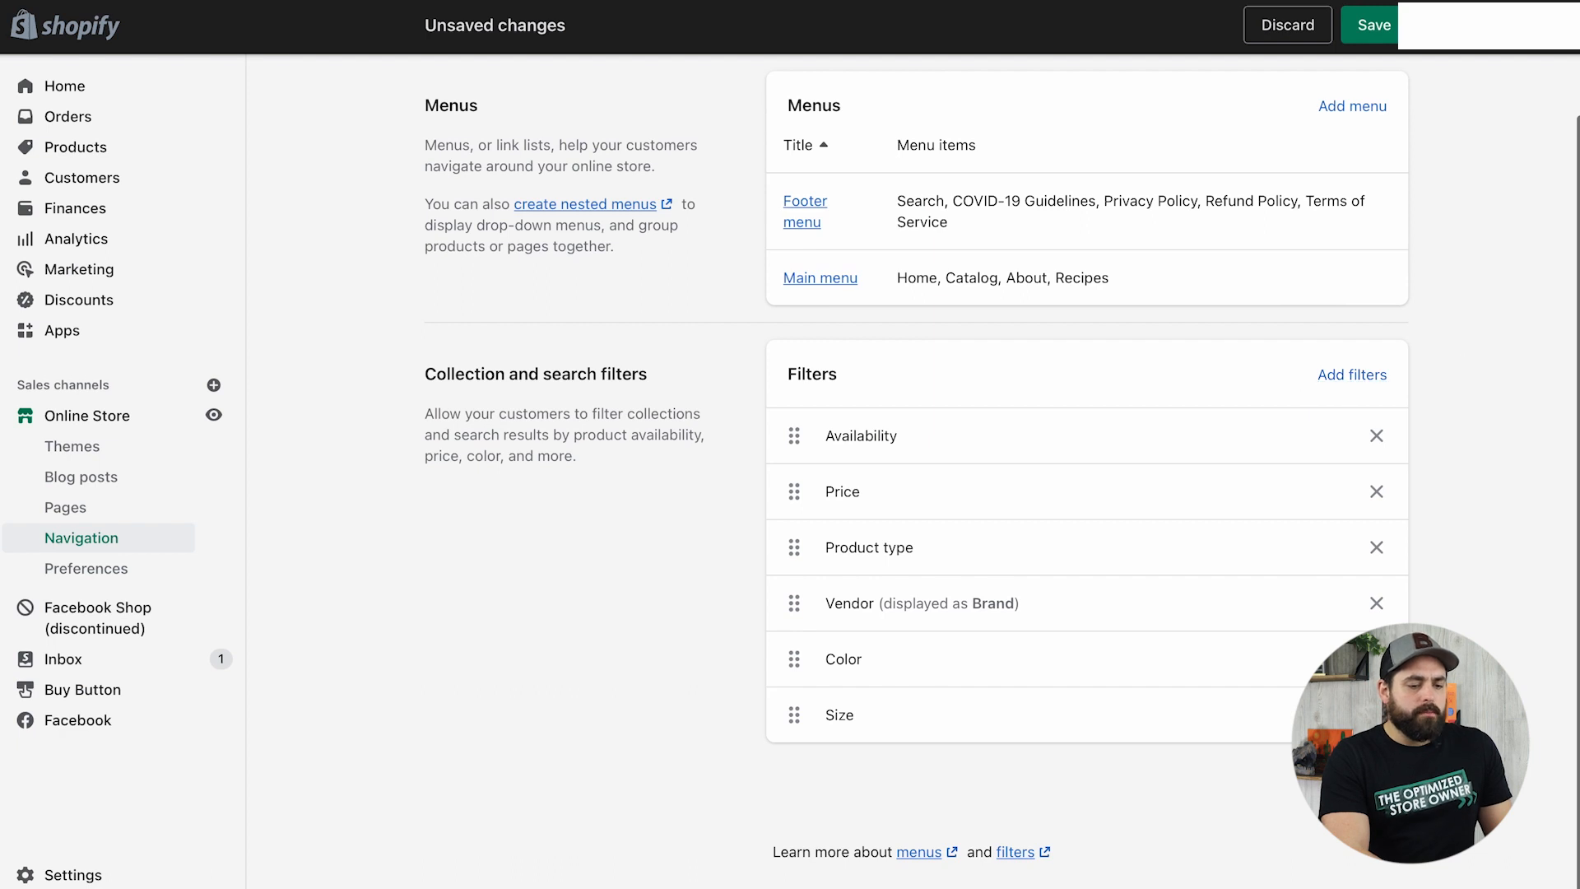
pyautogui.click(1374, 25)
# Open the Style definition among the variant metafields in the store settings.
pyautogui.click(74, 875)
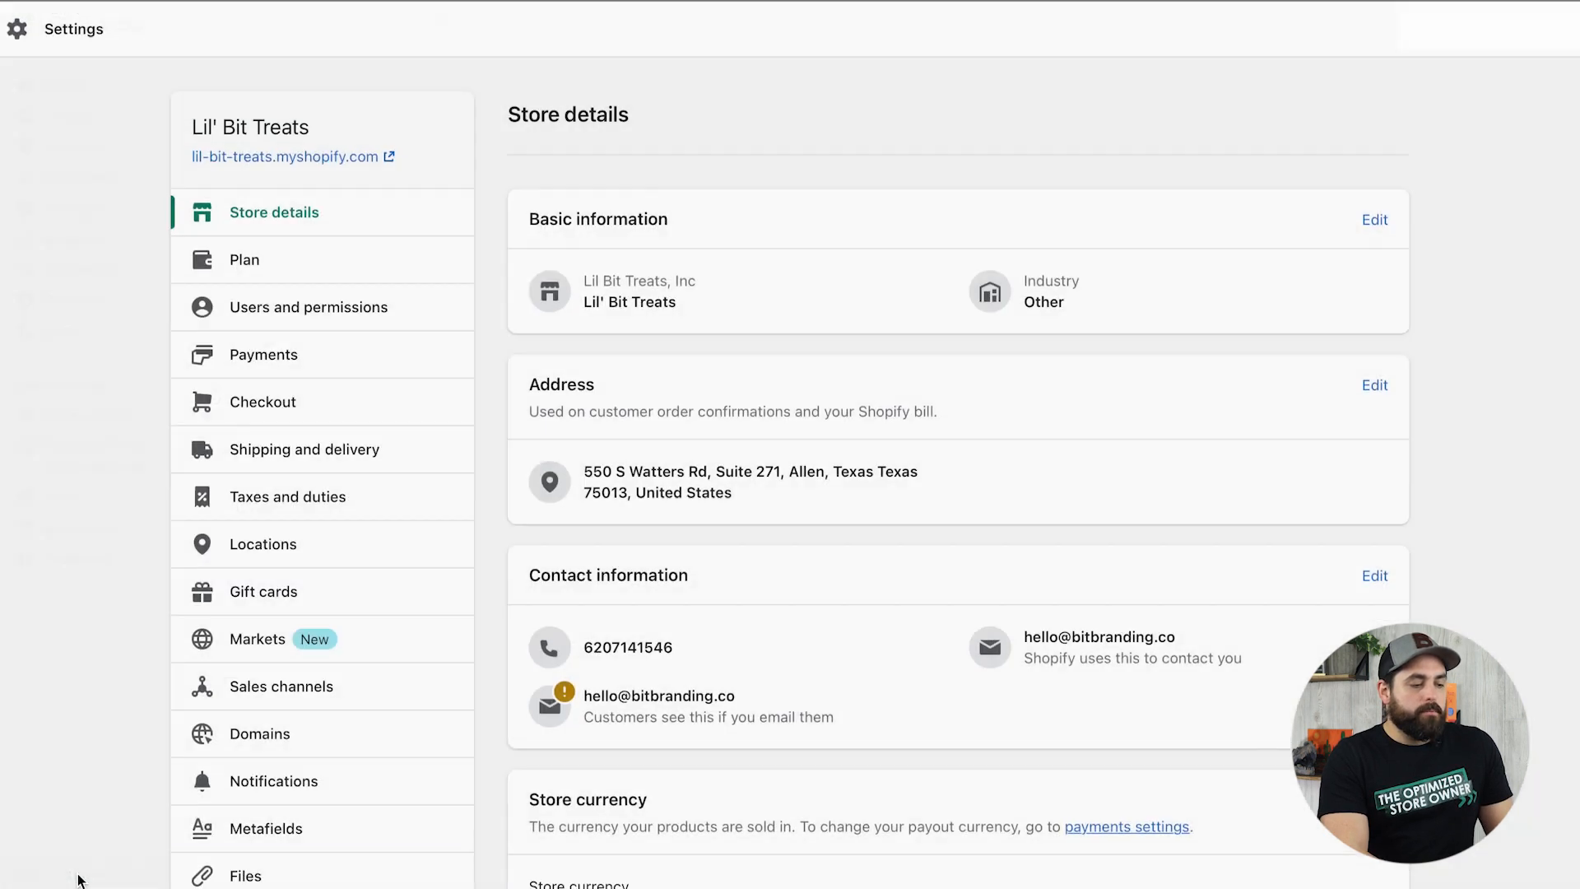
pyautogui.scroll(-3, 206, 664)
pyautogui.click(297, 709)
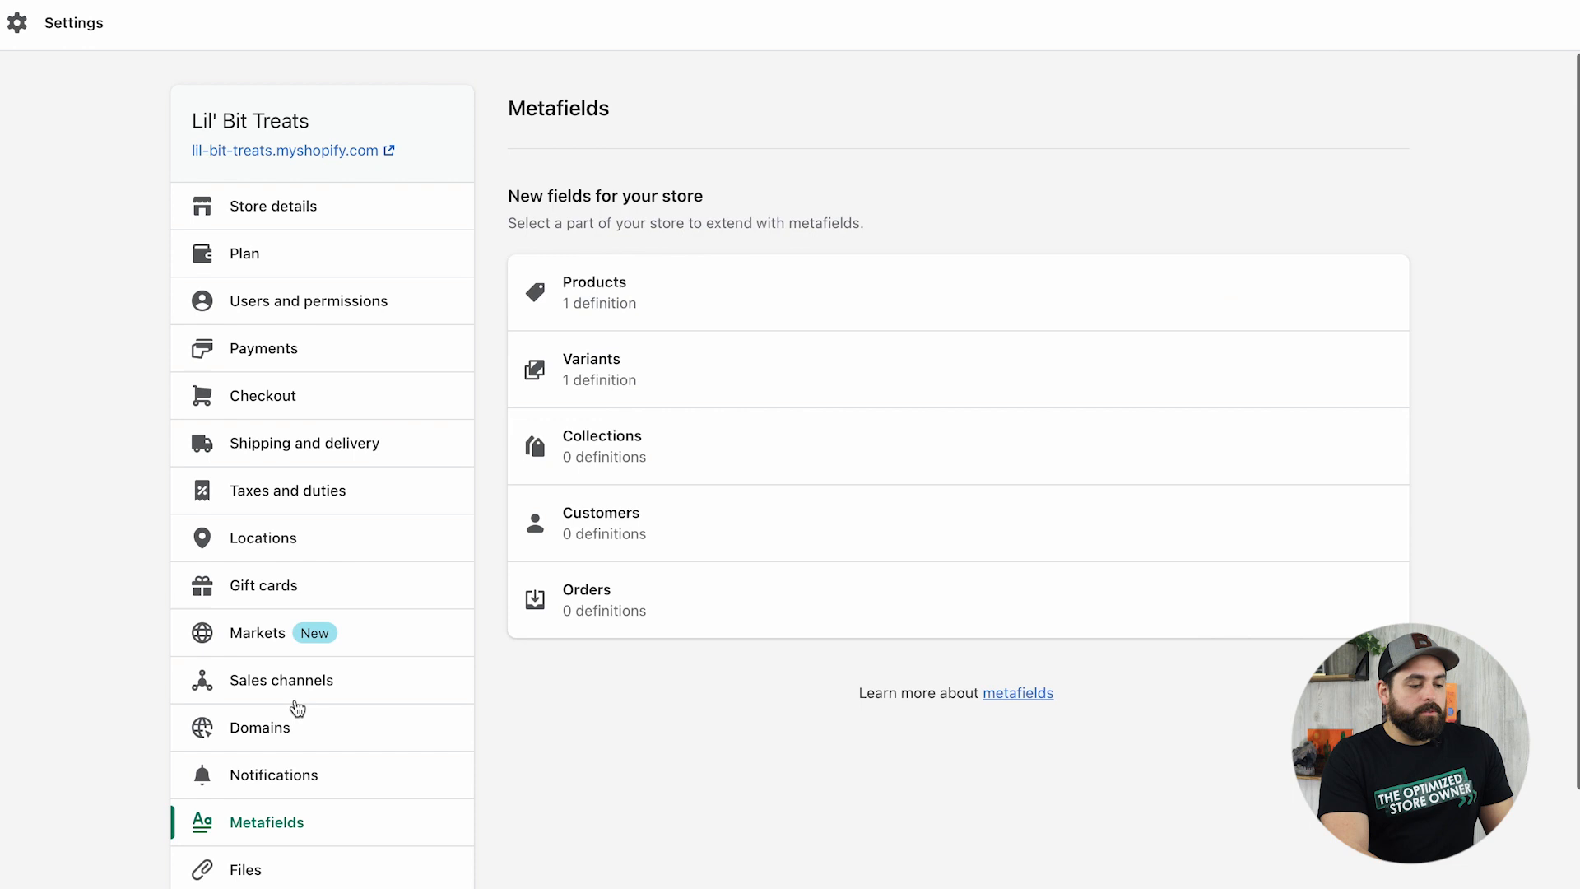
pyautogui.click(595, 372)
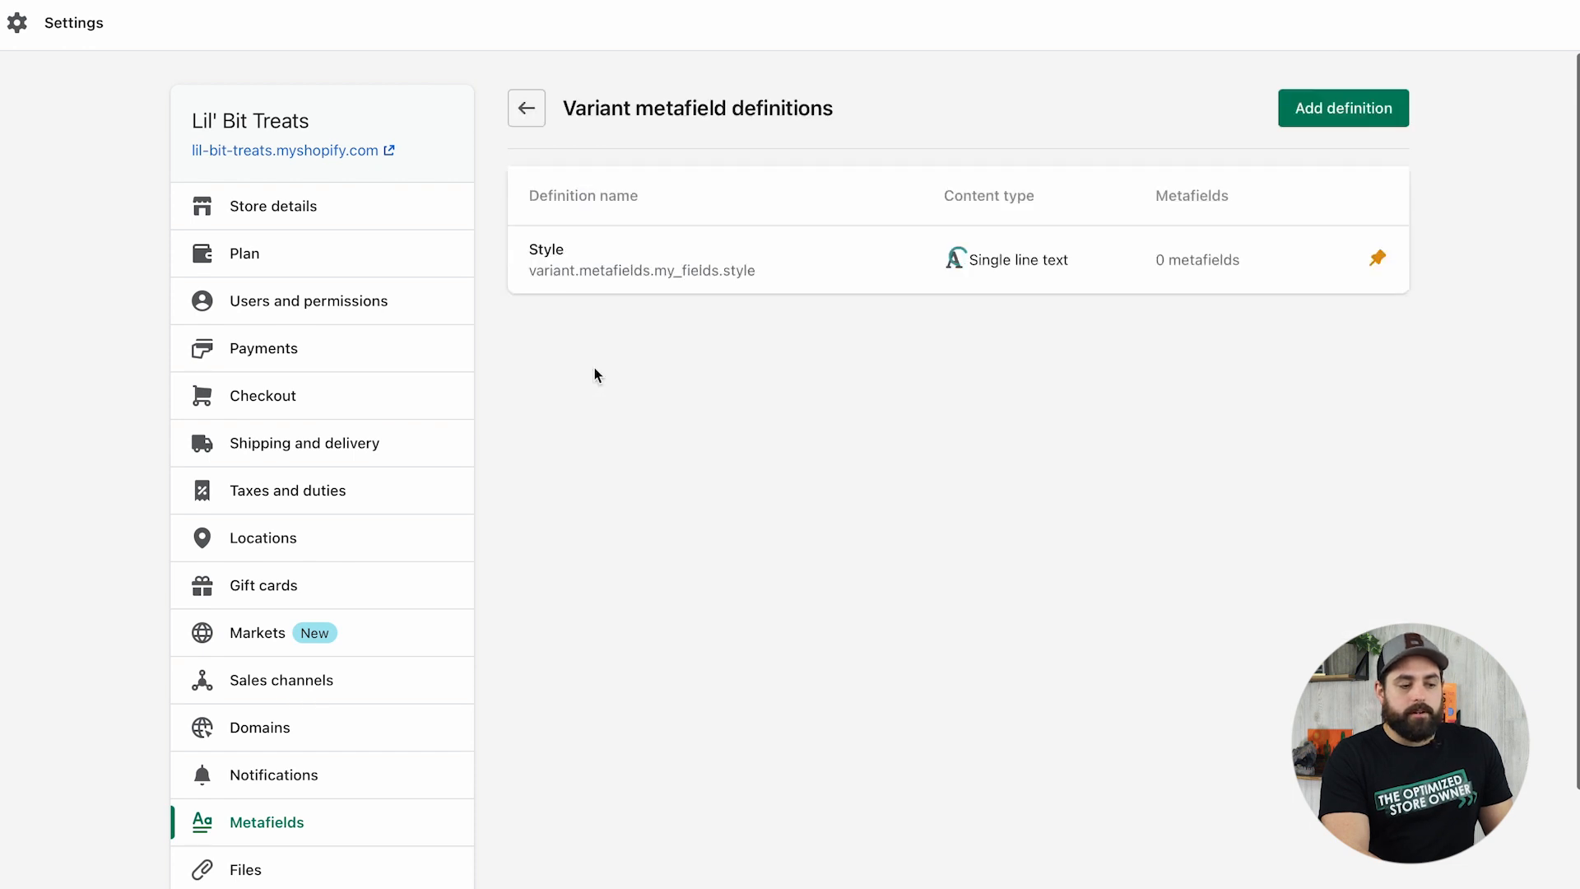
pyautogui.click(625, 276)
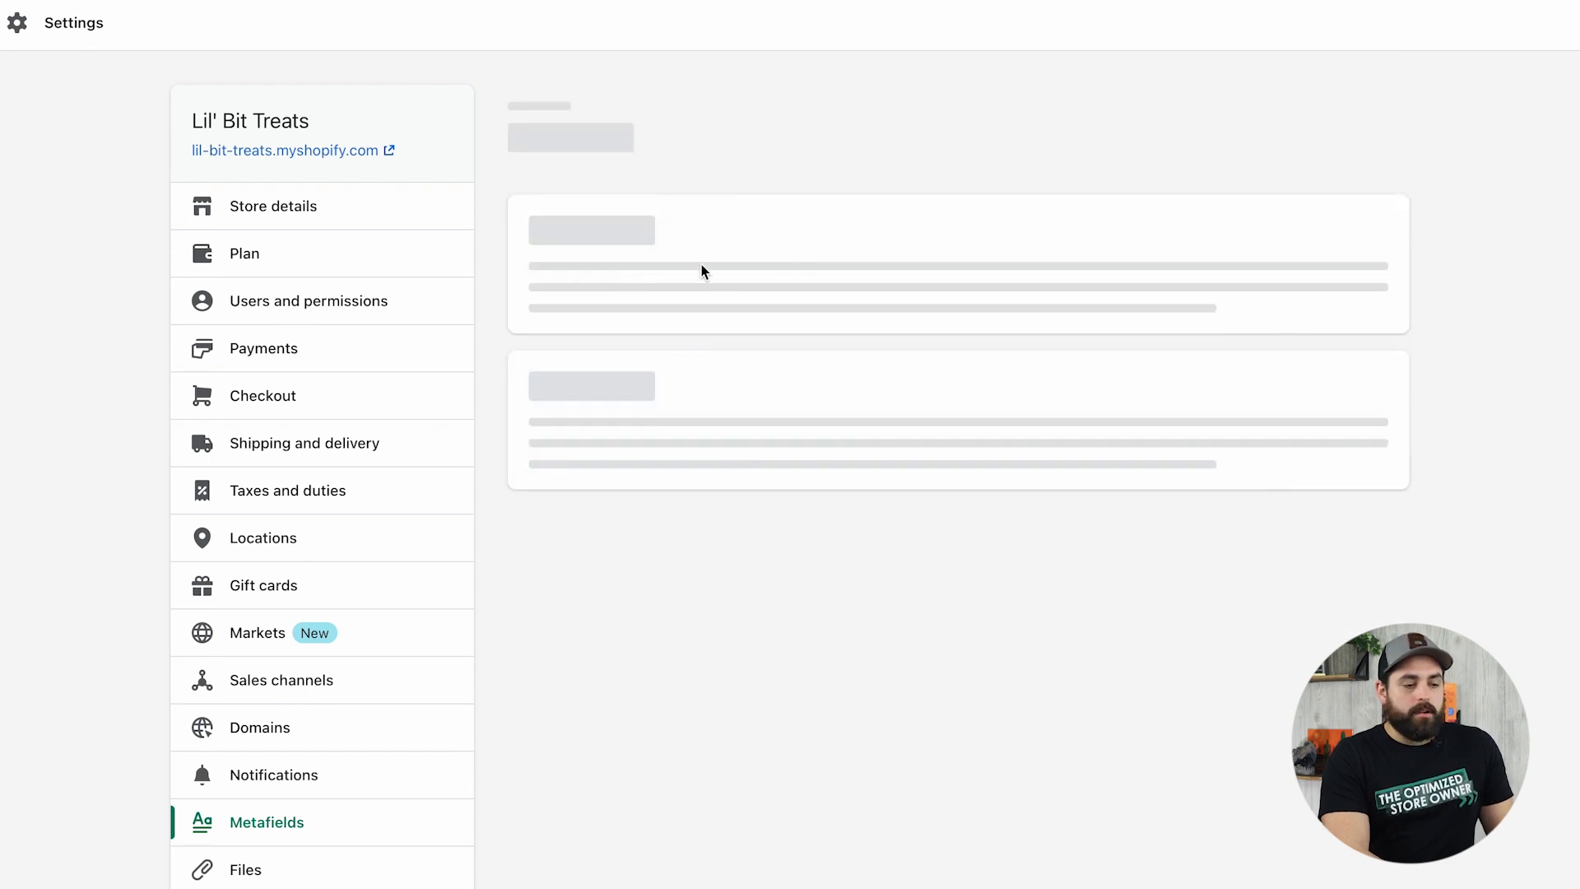
# Examine the Style variant definition's content type and validation rules and return to the metafields overview.
pyautogui.click(741, 255)
pyautogui.scroll(-2, 759, 418)
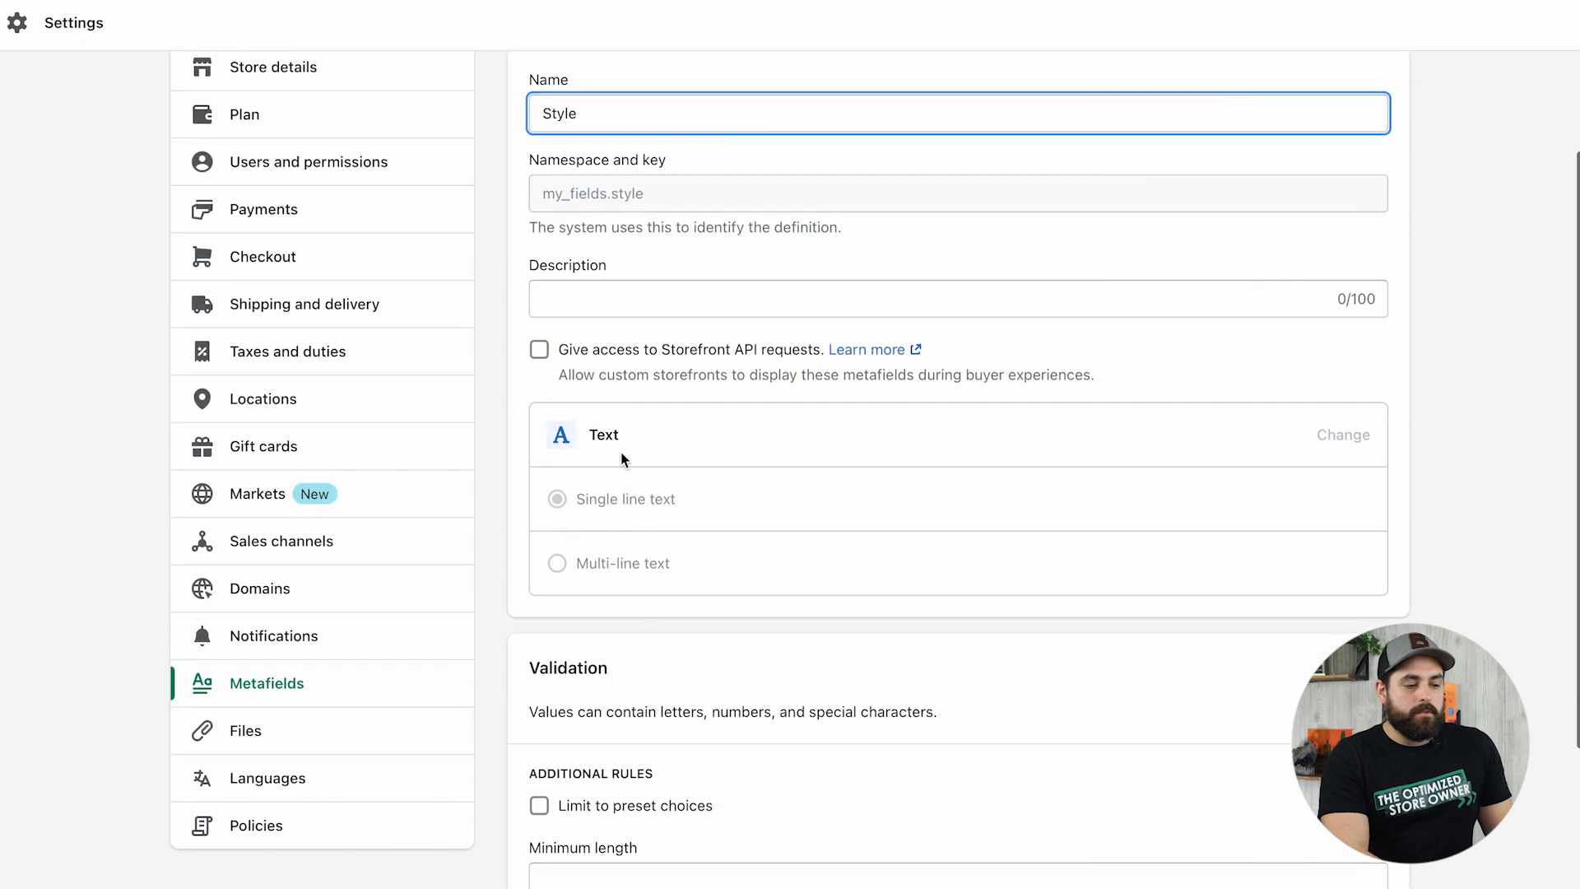
pyautogui.scroll(1, 892, 474)
pyautogui.scroll(-4, 893, 475)
pyautogui.scroll(5, 892, 474)
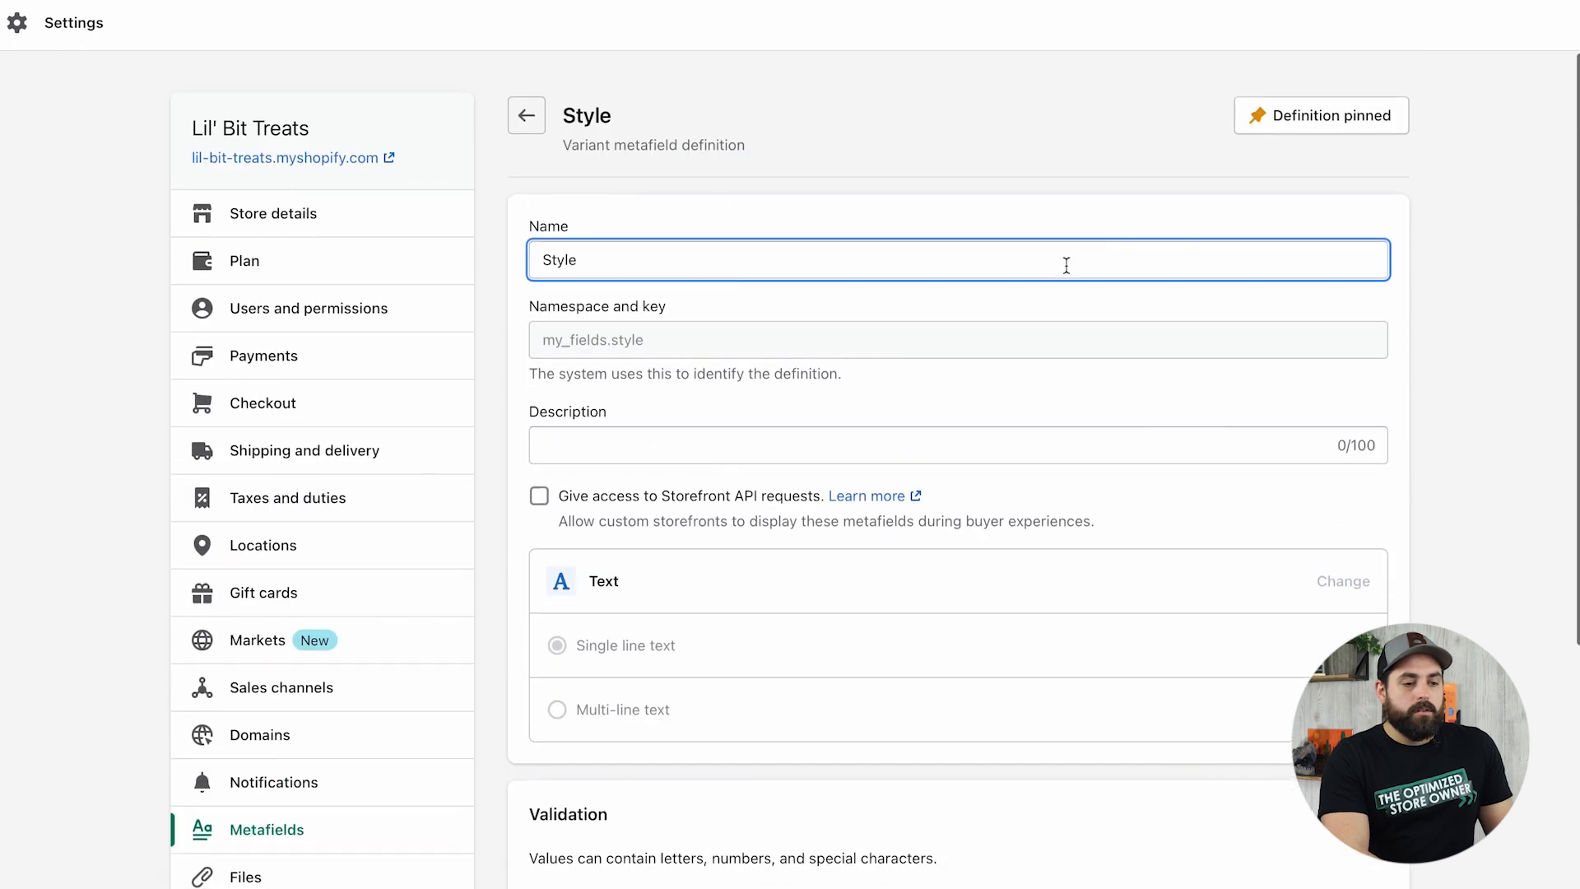
pyautogui.click(528, 115)
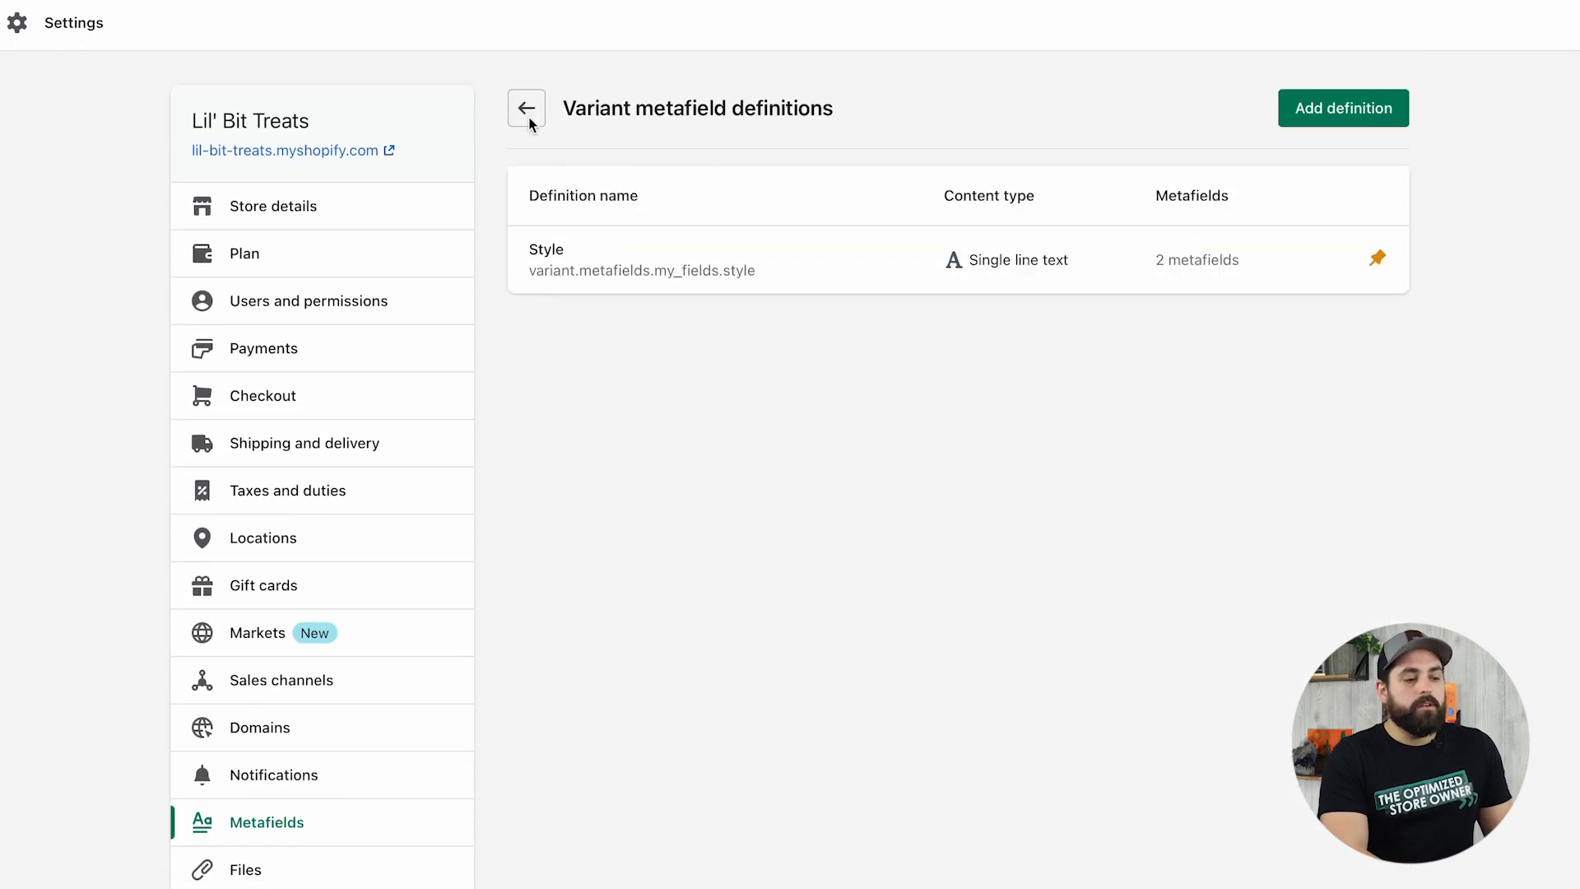
pyautogui.click(528, 116)
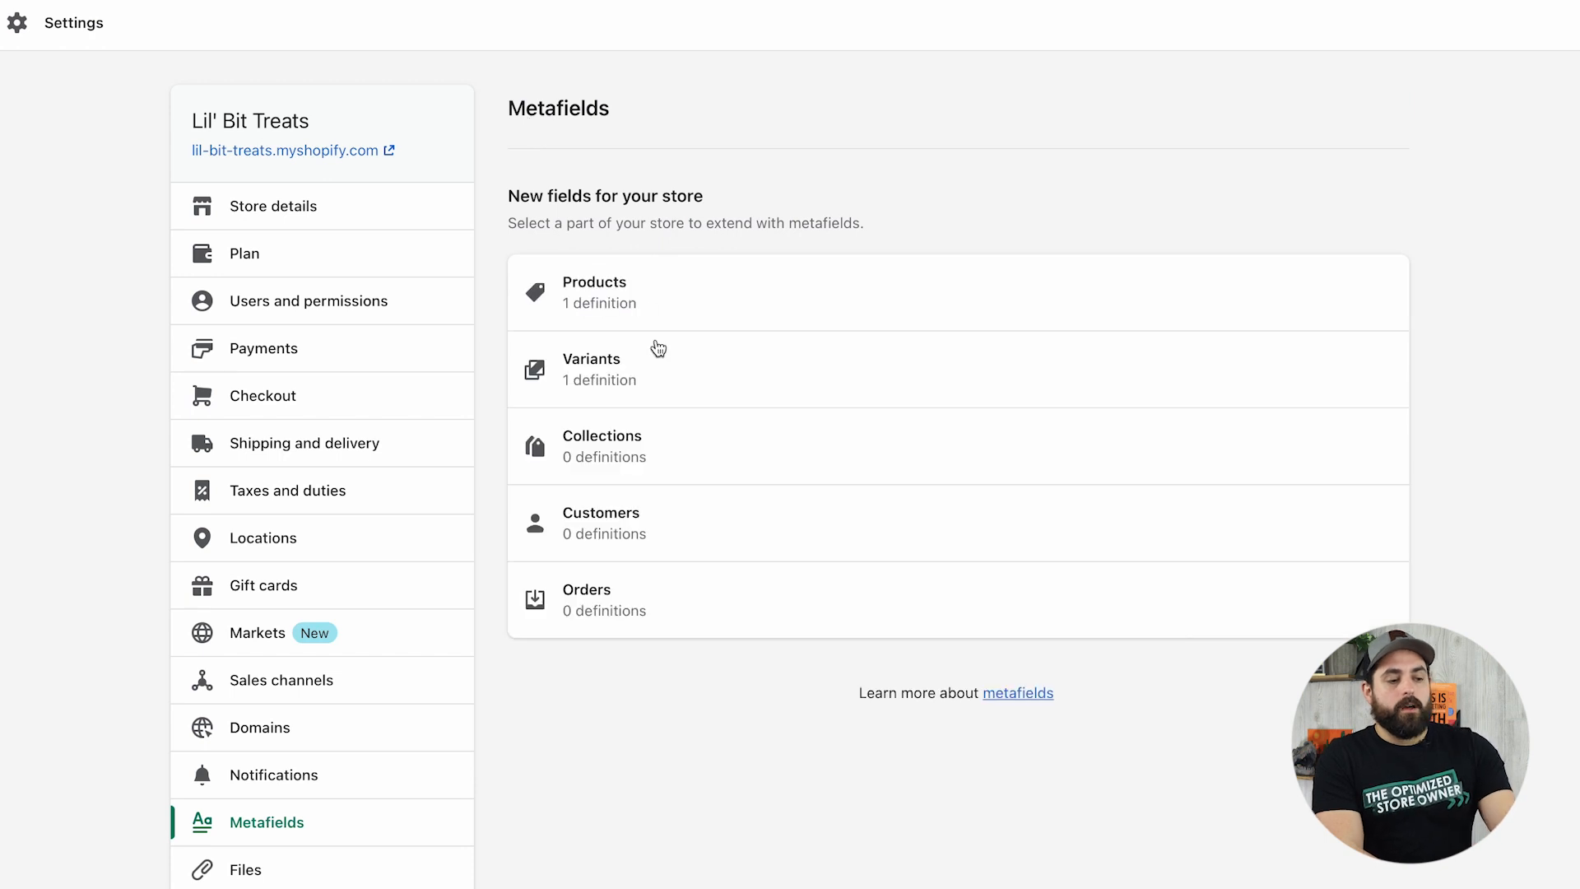
# Leave the settings and open the Colorful Bones product to look over its variants and metafields.
pyautogui.click(1555, 25)
pyautogui.click(86, 151)
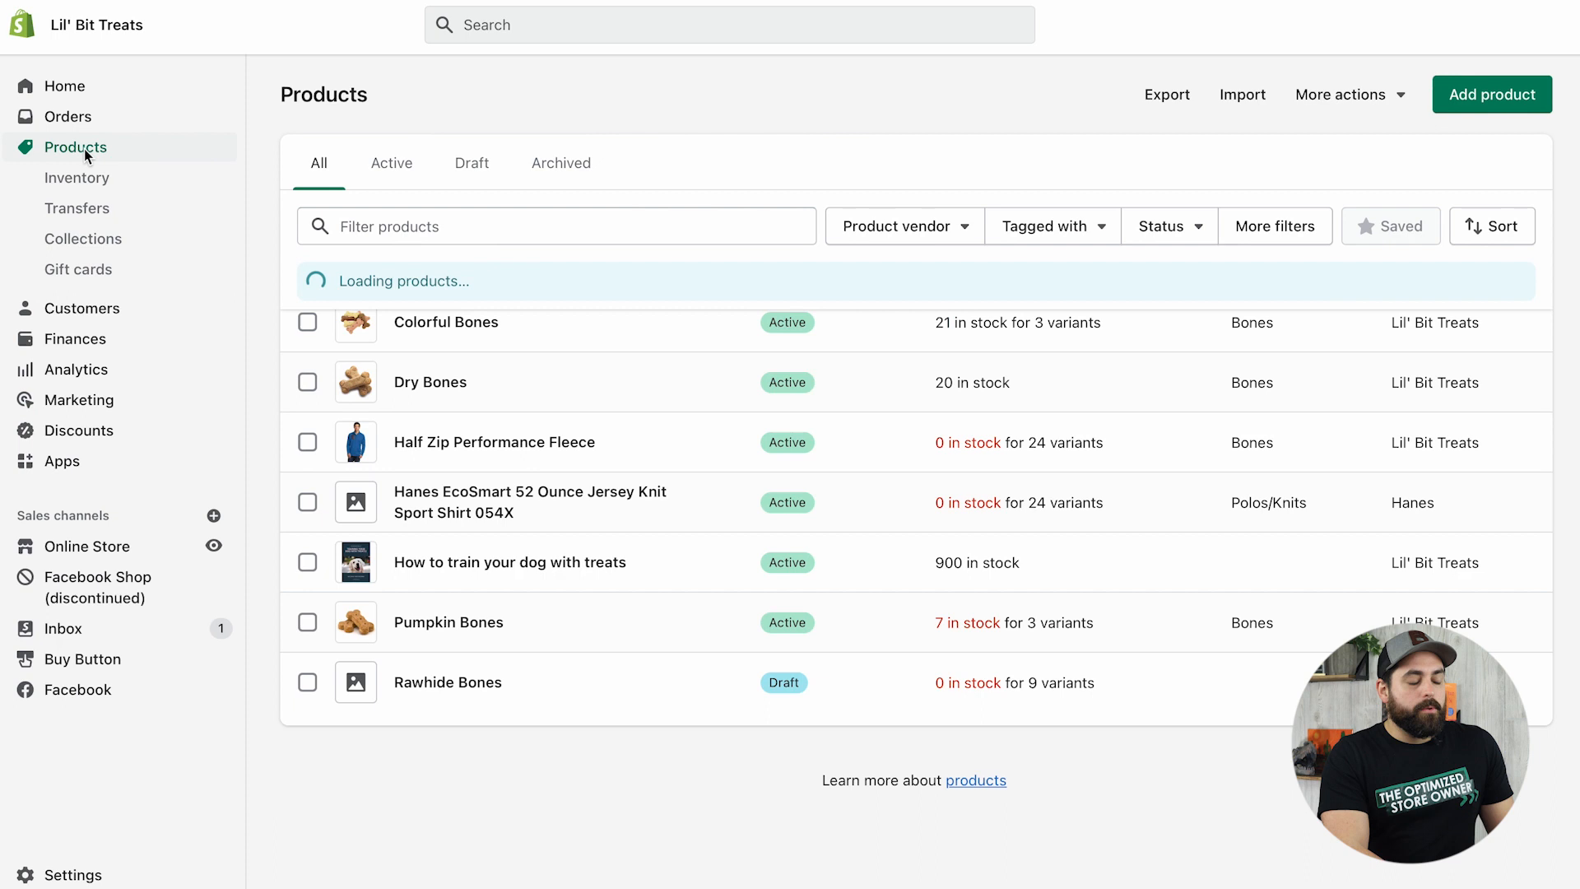
pyautogui.click(429, 322)
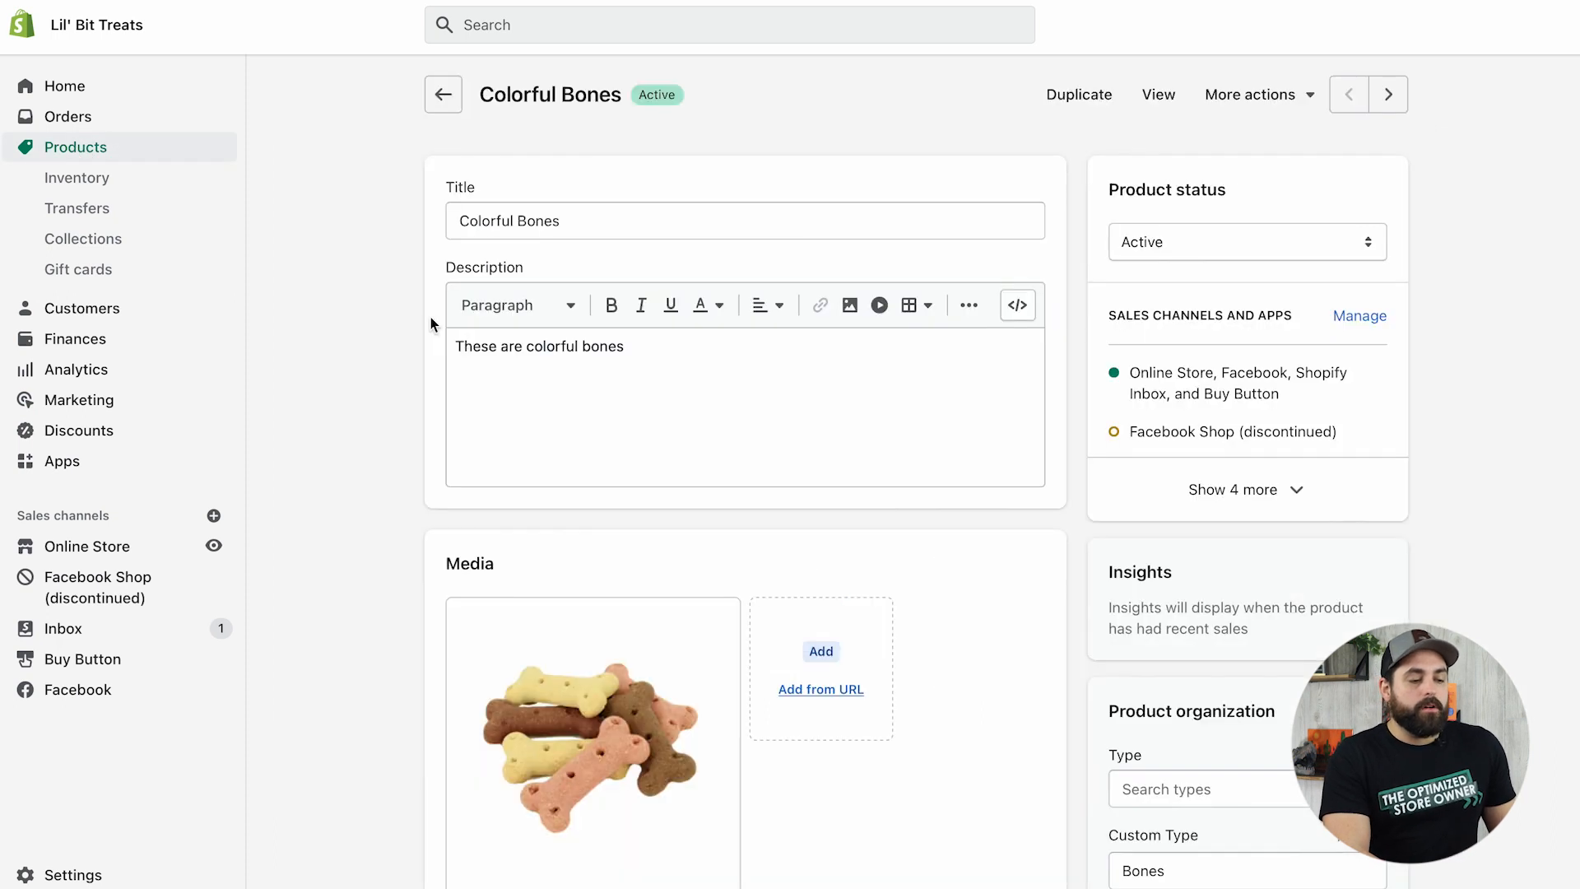
pyautogui.scroll(-10, 382, 465)
pyautogui.scroll(-2, 382, 465)
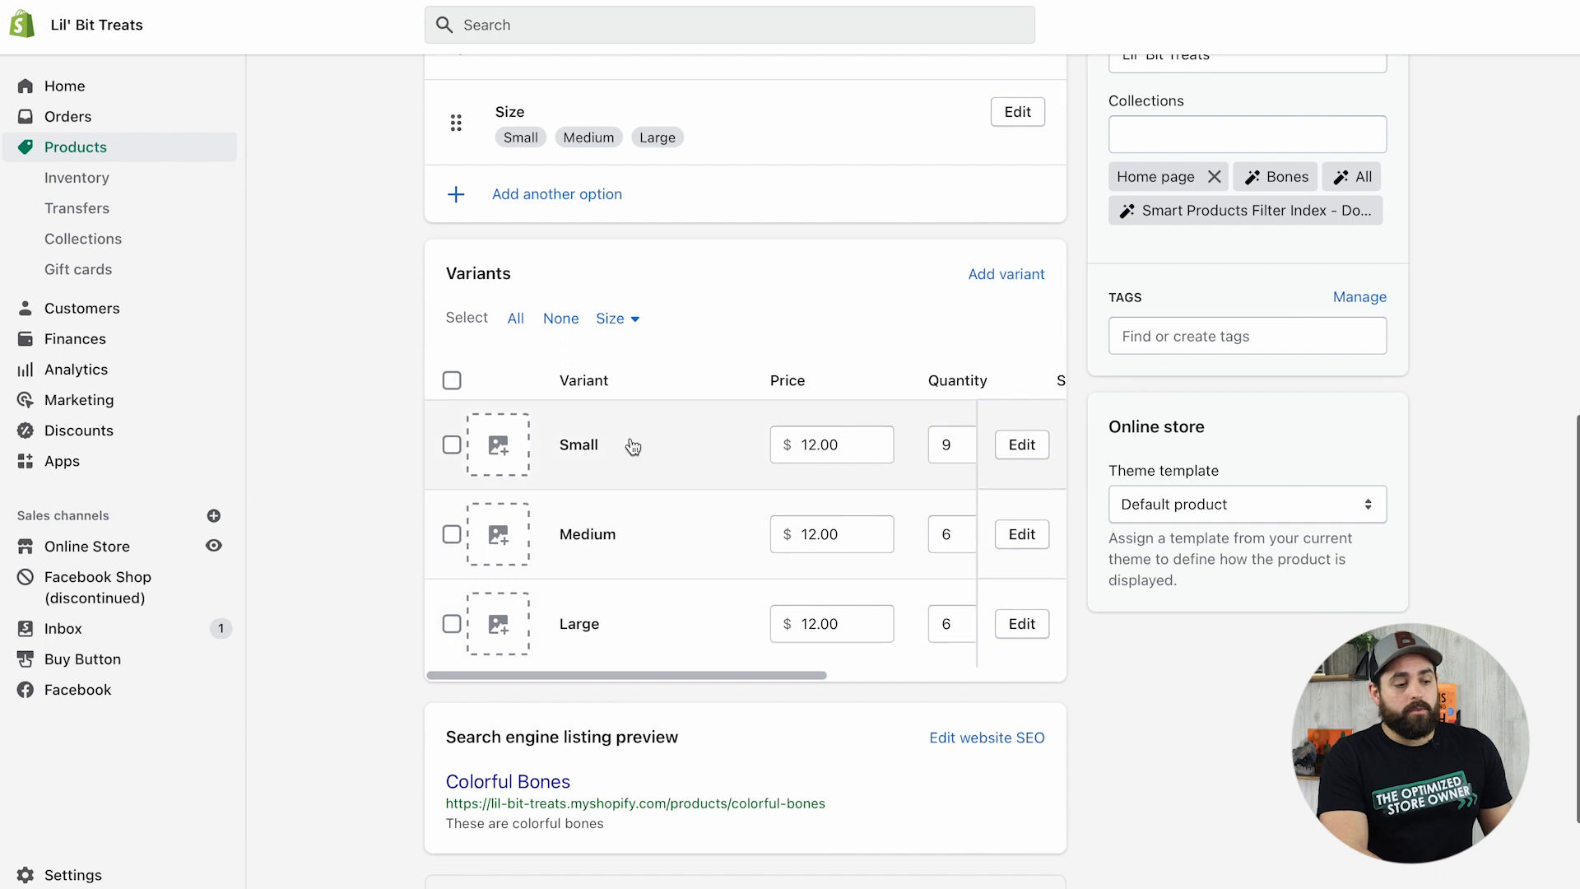
pyautogui.scroll(-3, 938, 728)
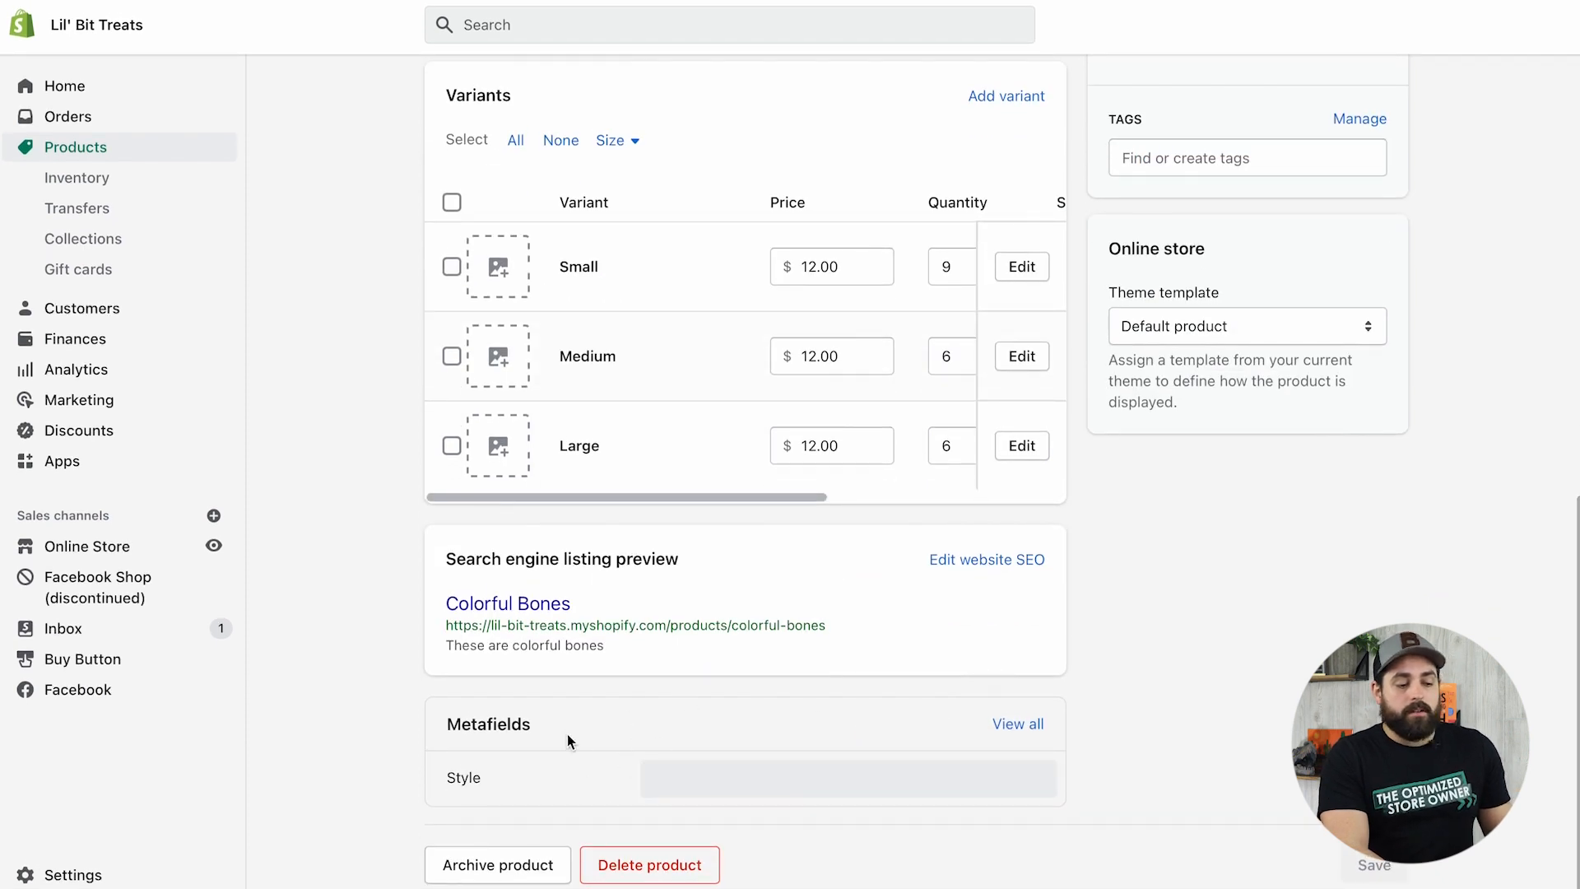
pyautogui.scroll(2, 566, 734)
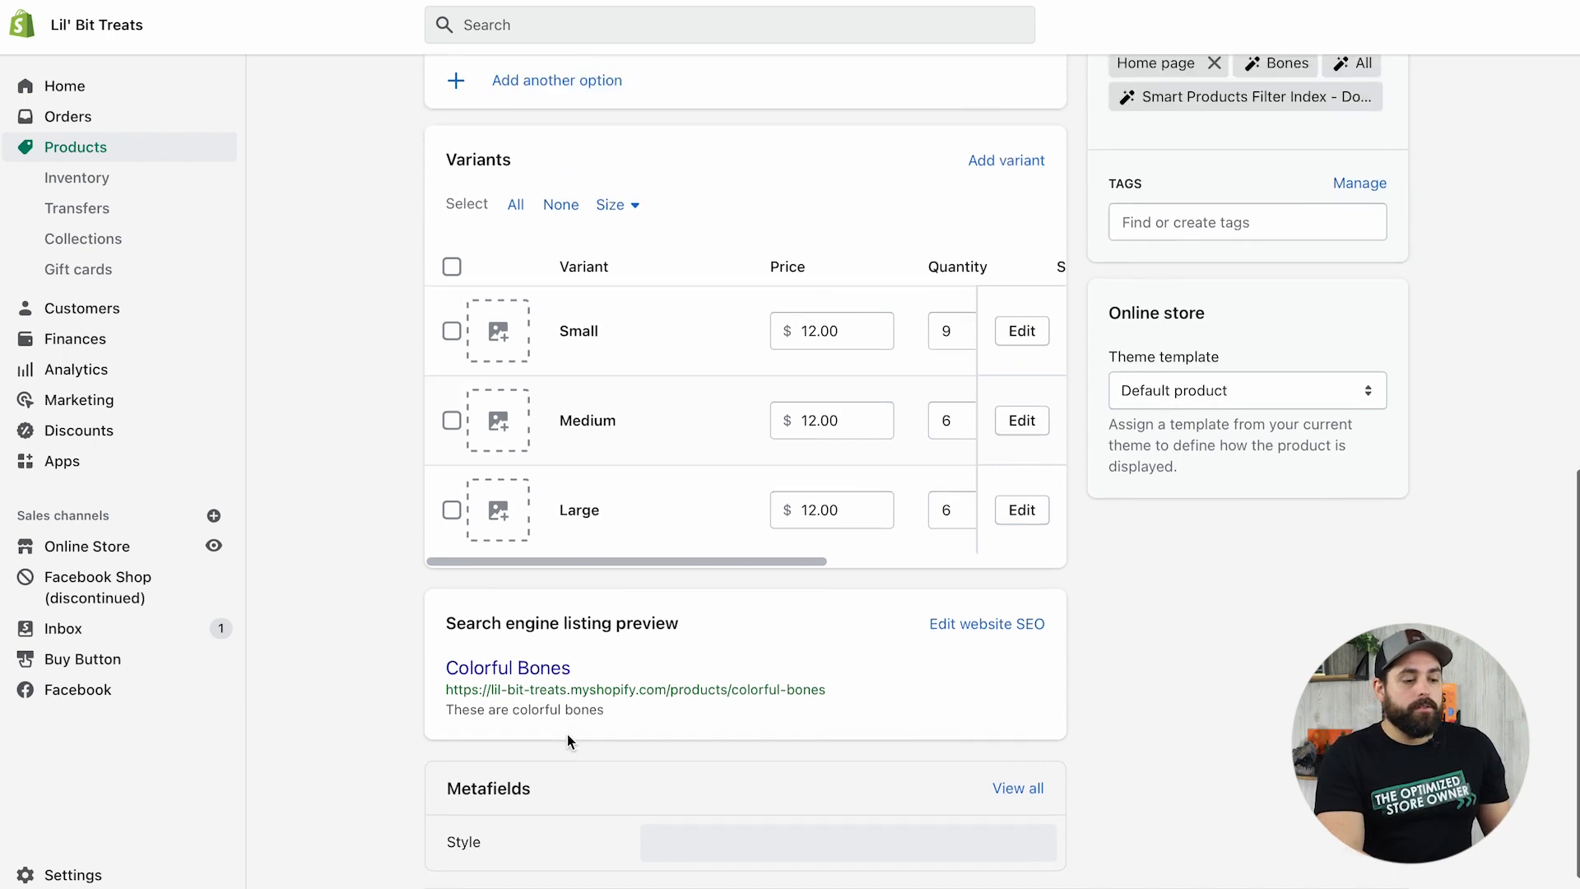
# Open the Small variant of Colorful Bones and check its Style metafield value.
pyautogui.click(1020, 420)
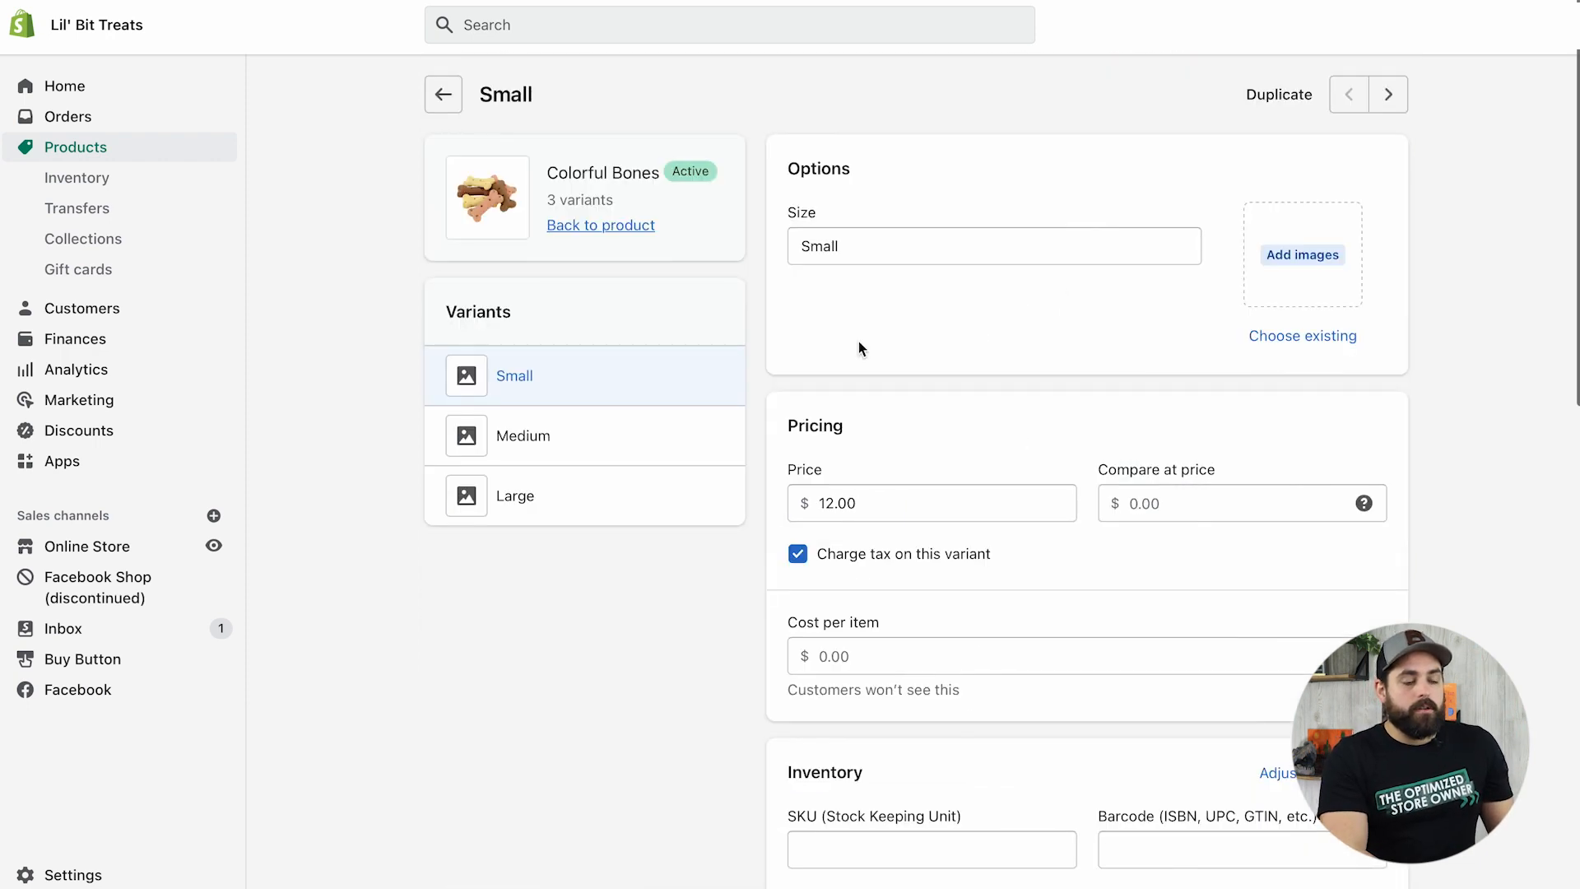
pyautogui.scroll(-12, 844, 418)
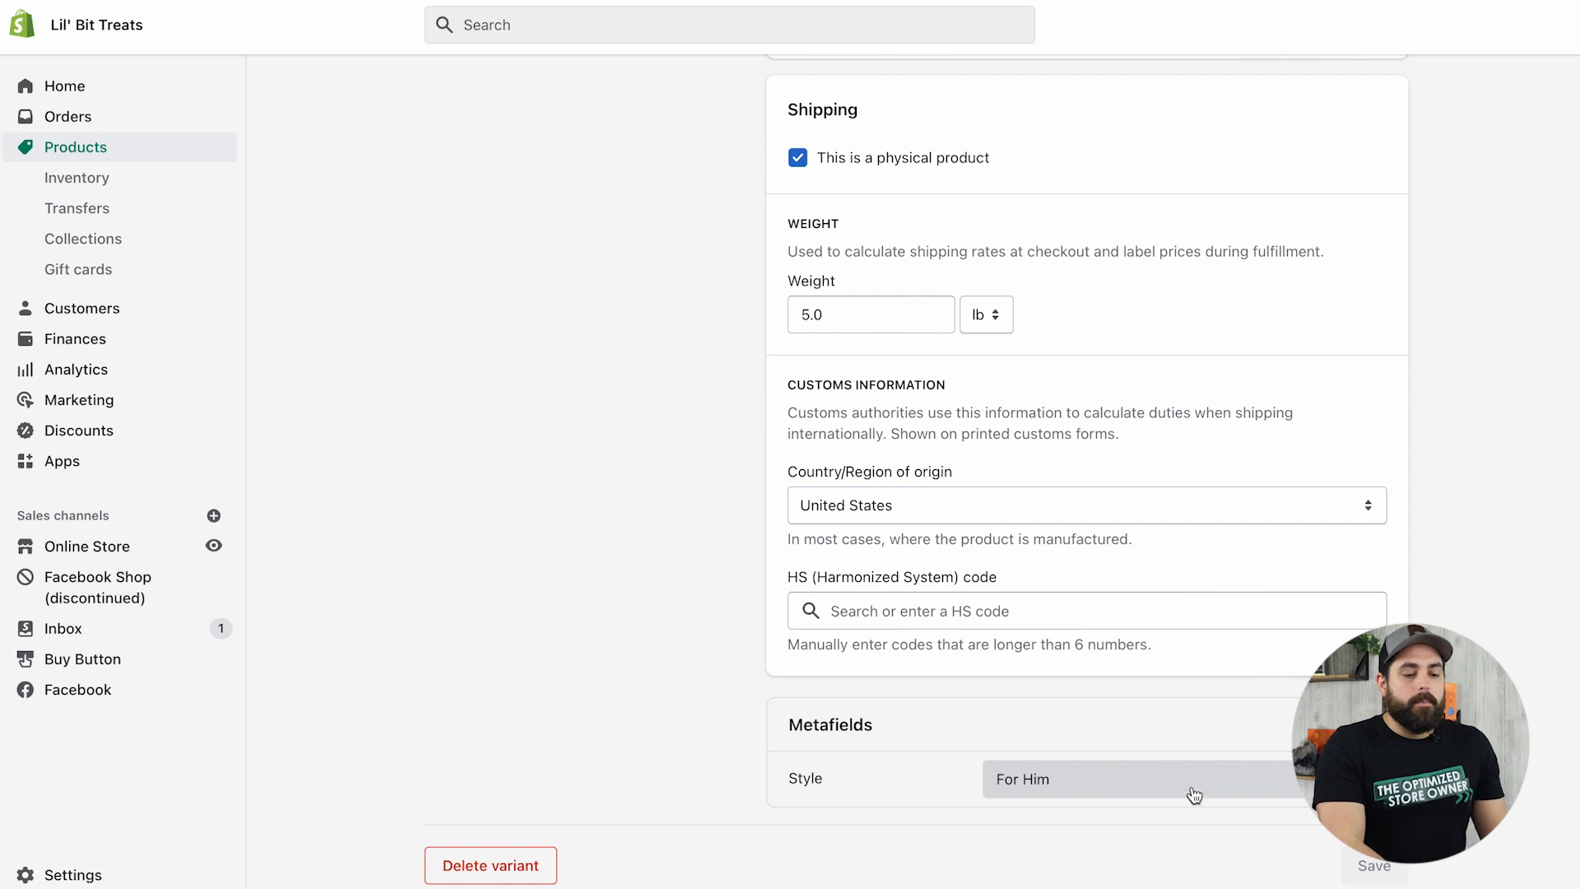
pyautogui.scroll(1, 935, 520)
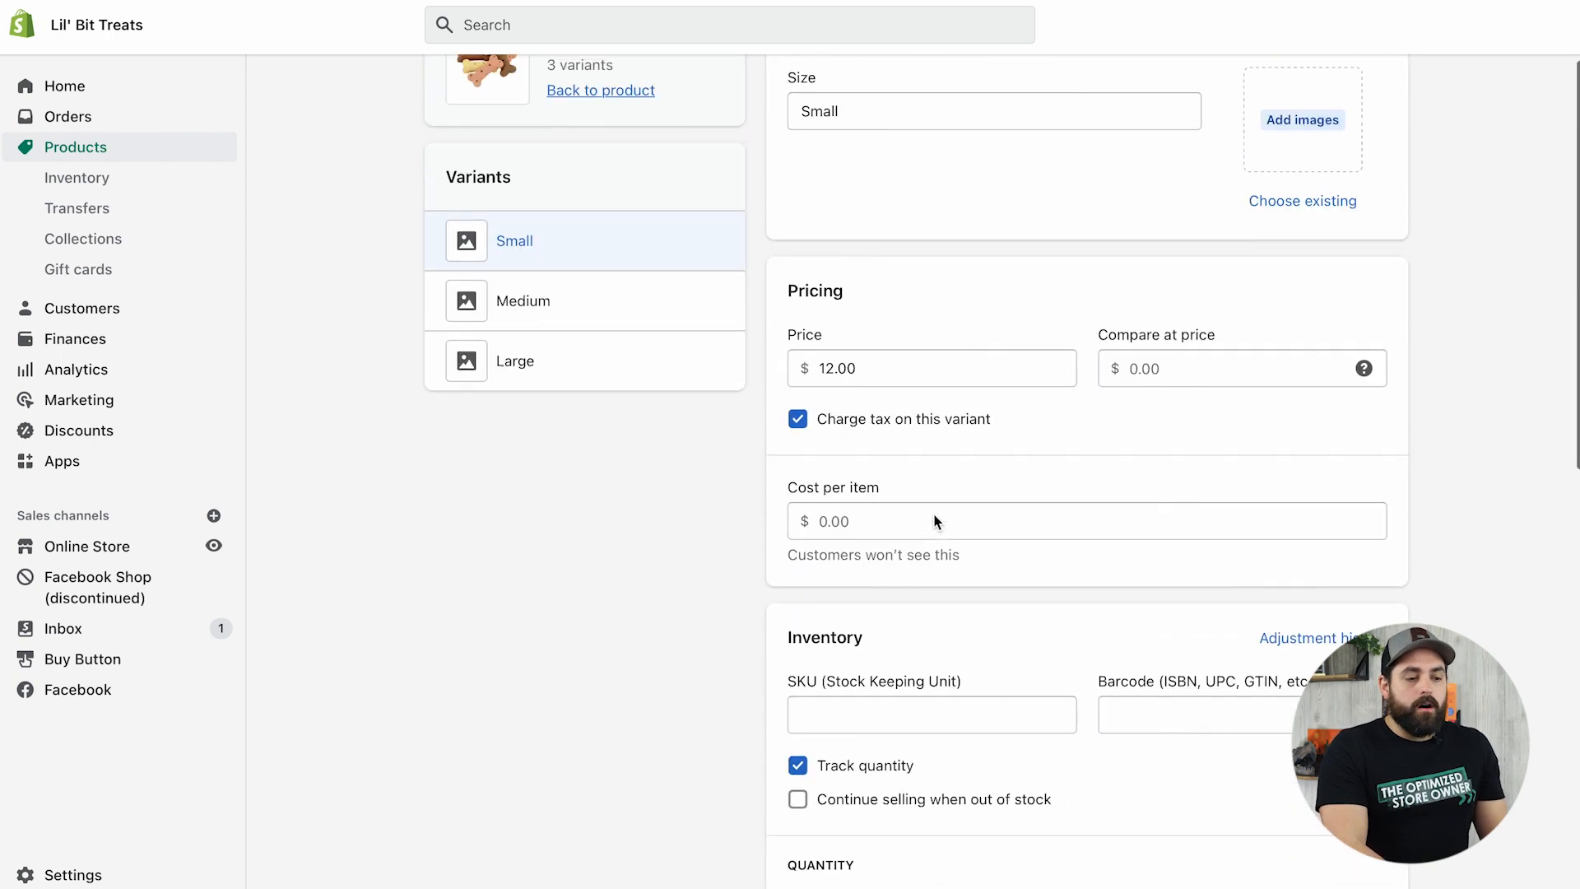
pyautogui.scroll(2, 928, 516)
# Check the Style metafield value of the Medium variant and return to the Colorful Bones product.
pyautogui.click(594, 428)
pyautogui.scroll(-10, 1114, 470)
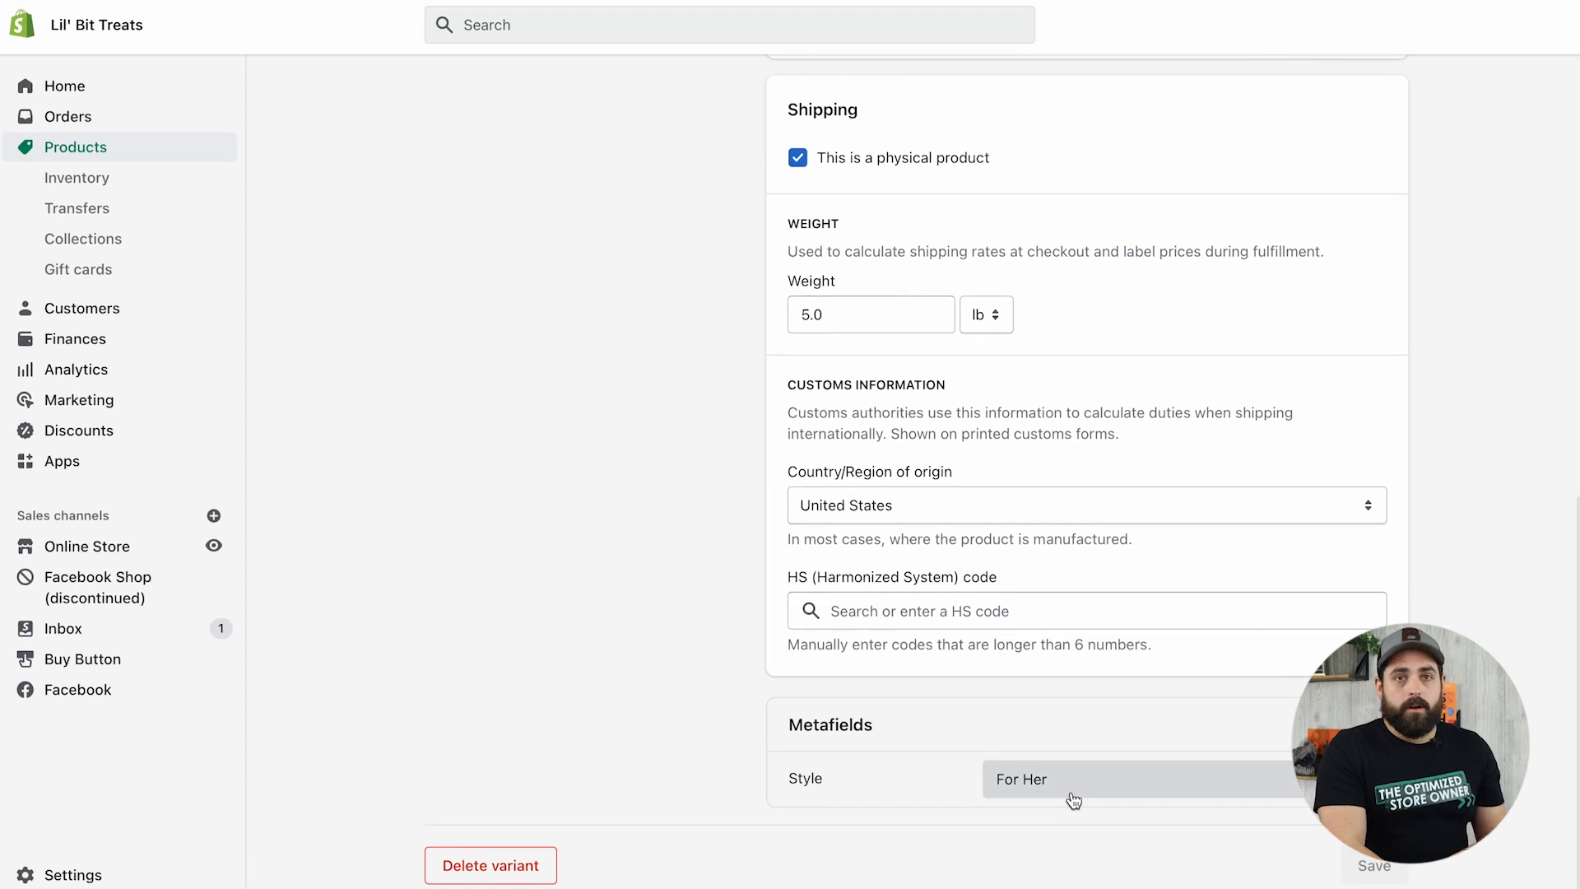
pyautogui.scroll(8, 644, 515)
pyautogui.scroll(5, 645, 514)
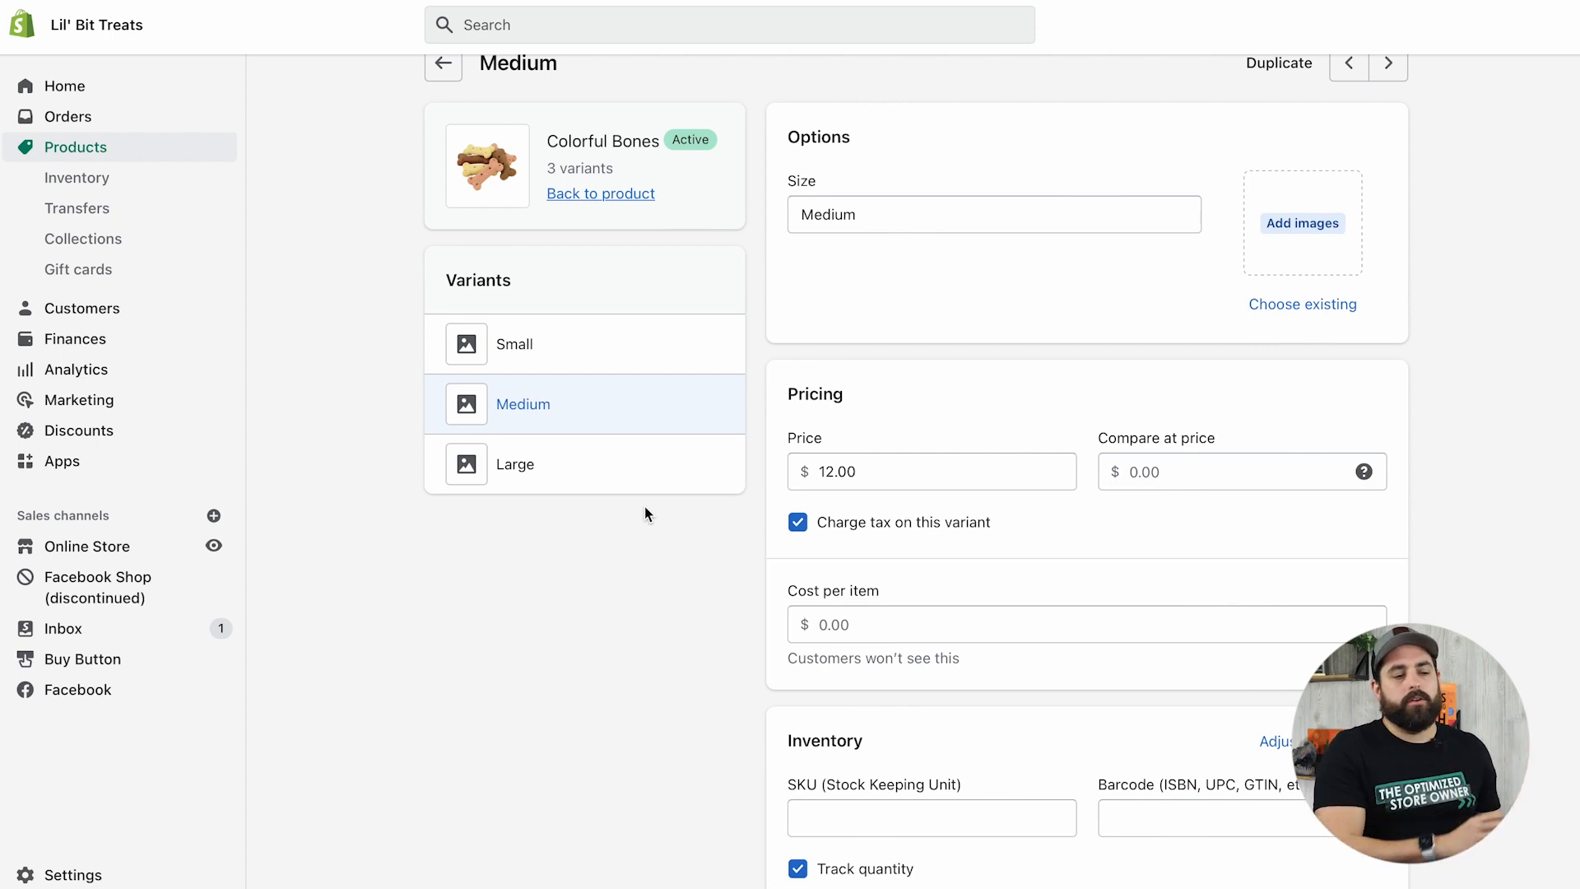
pyautogui.scroll(1, 644, 506)
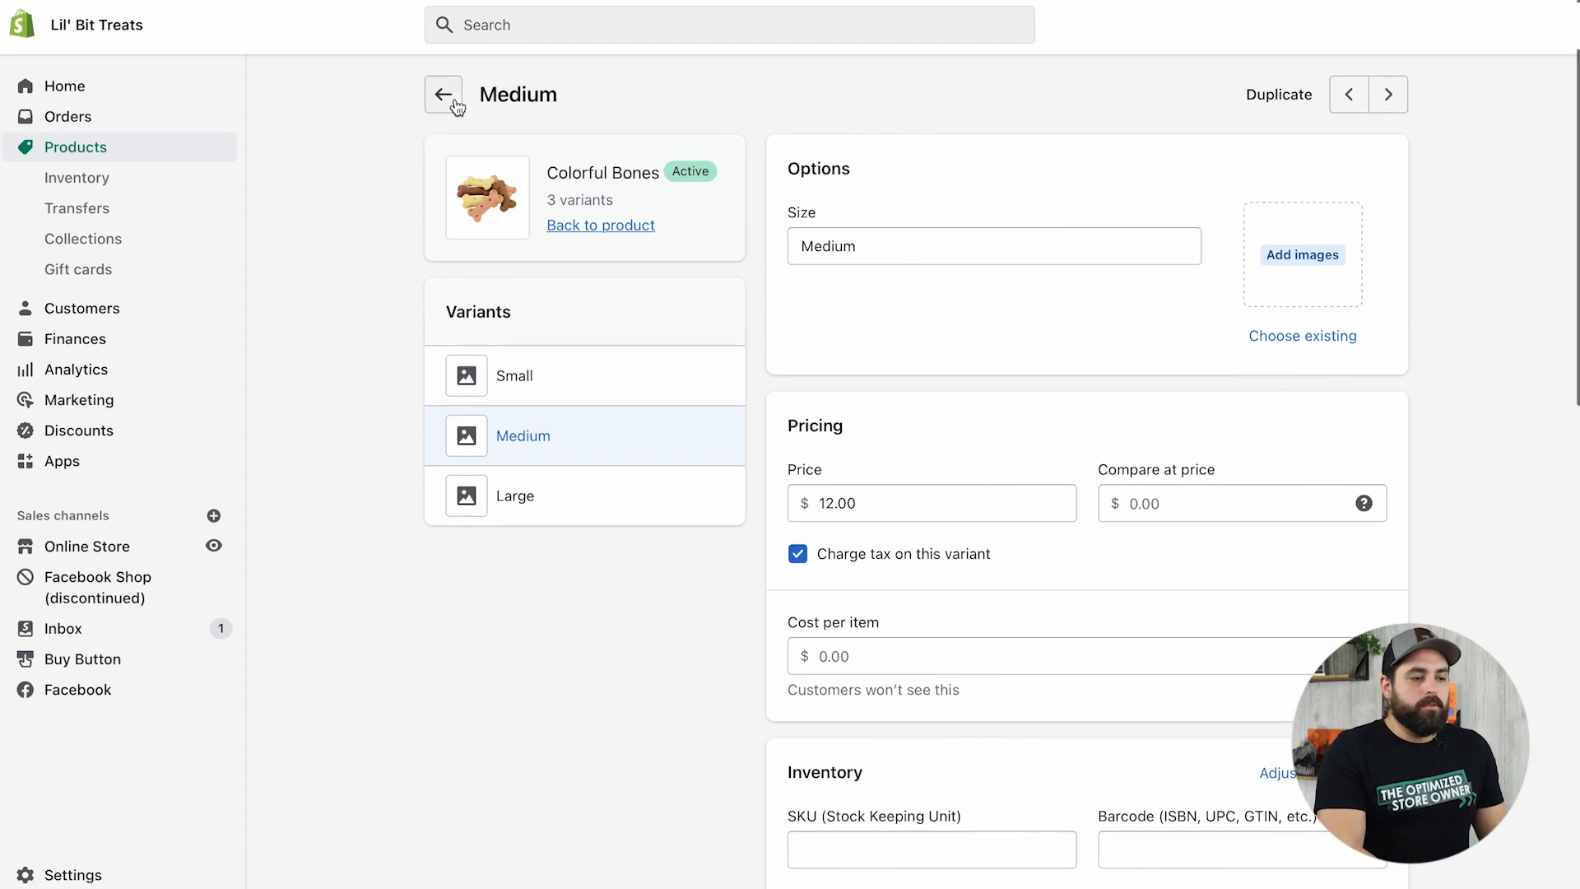
pyautogui.click(443, 95)
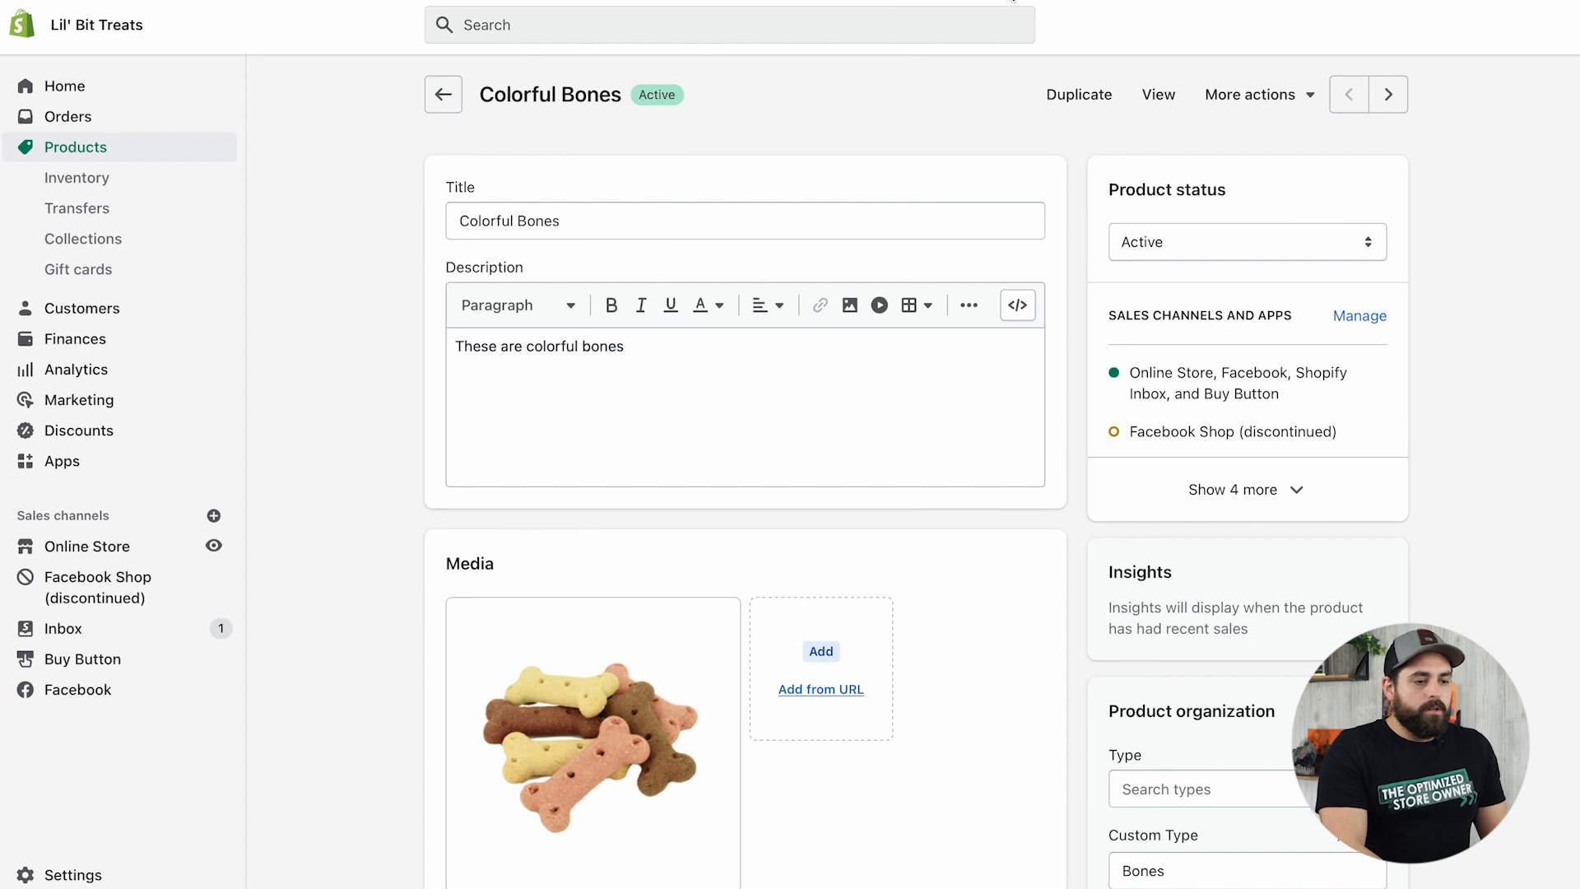
# Add the variant Style metafield (variant.metafields.my_fields.style) to the online store's collection and search filters in the navigation settings.
pyautogui.click(76, 545)
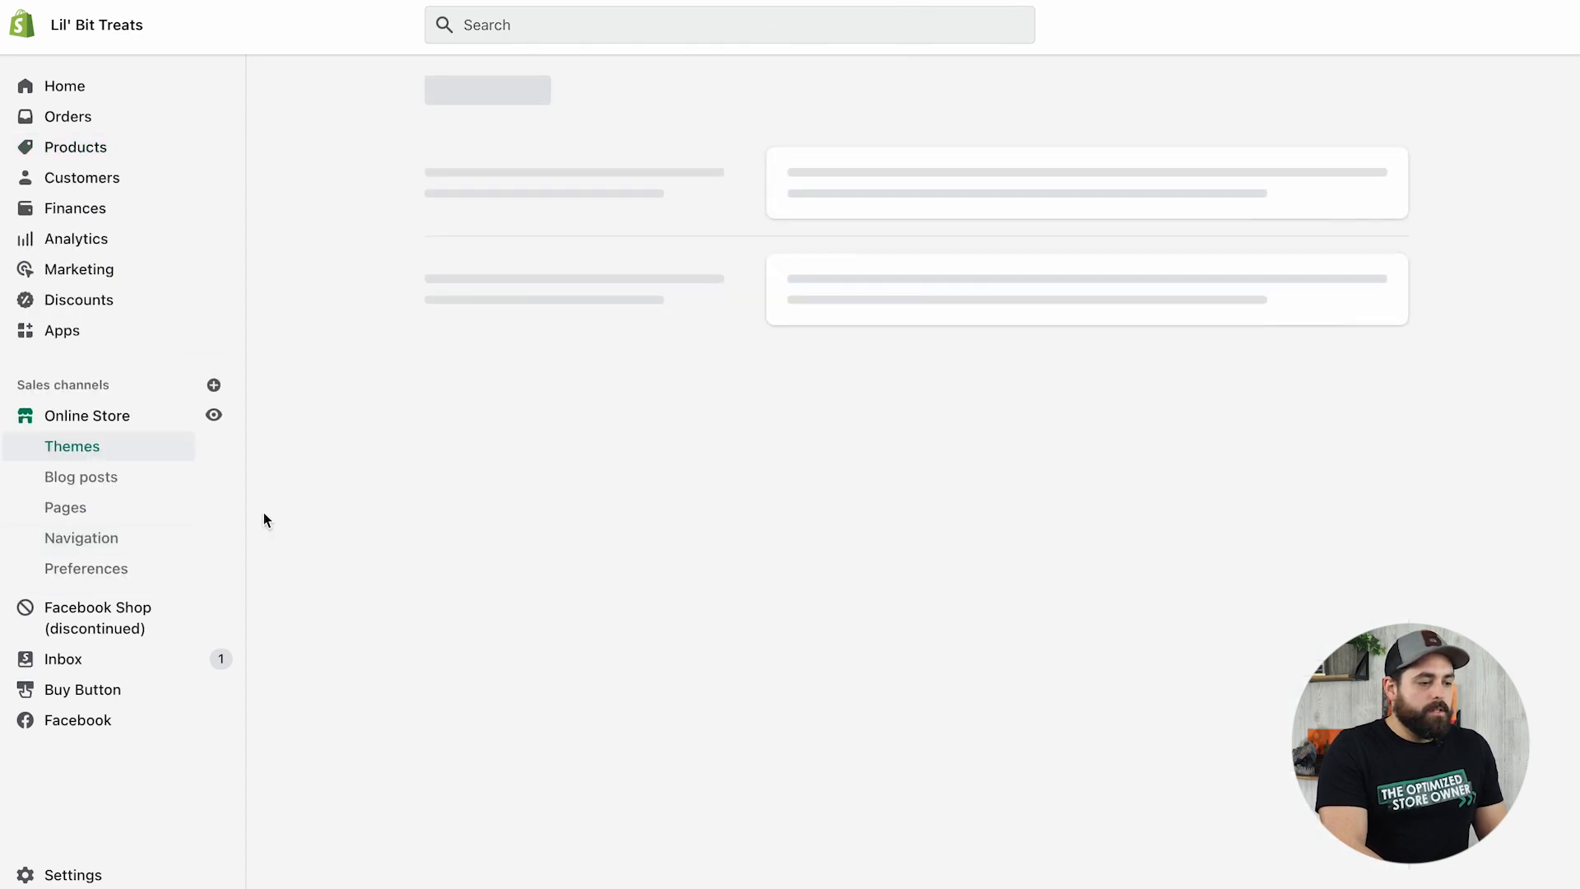
pyautogui.click(69, 539)
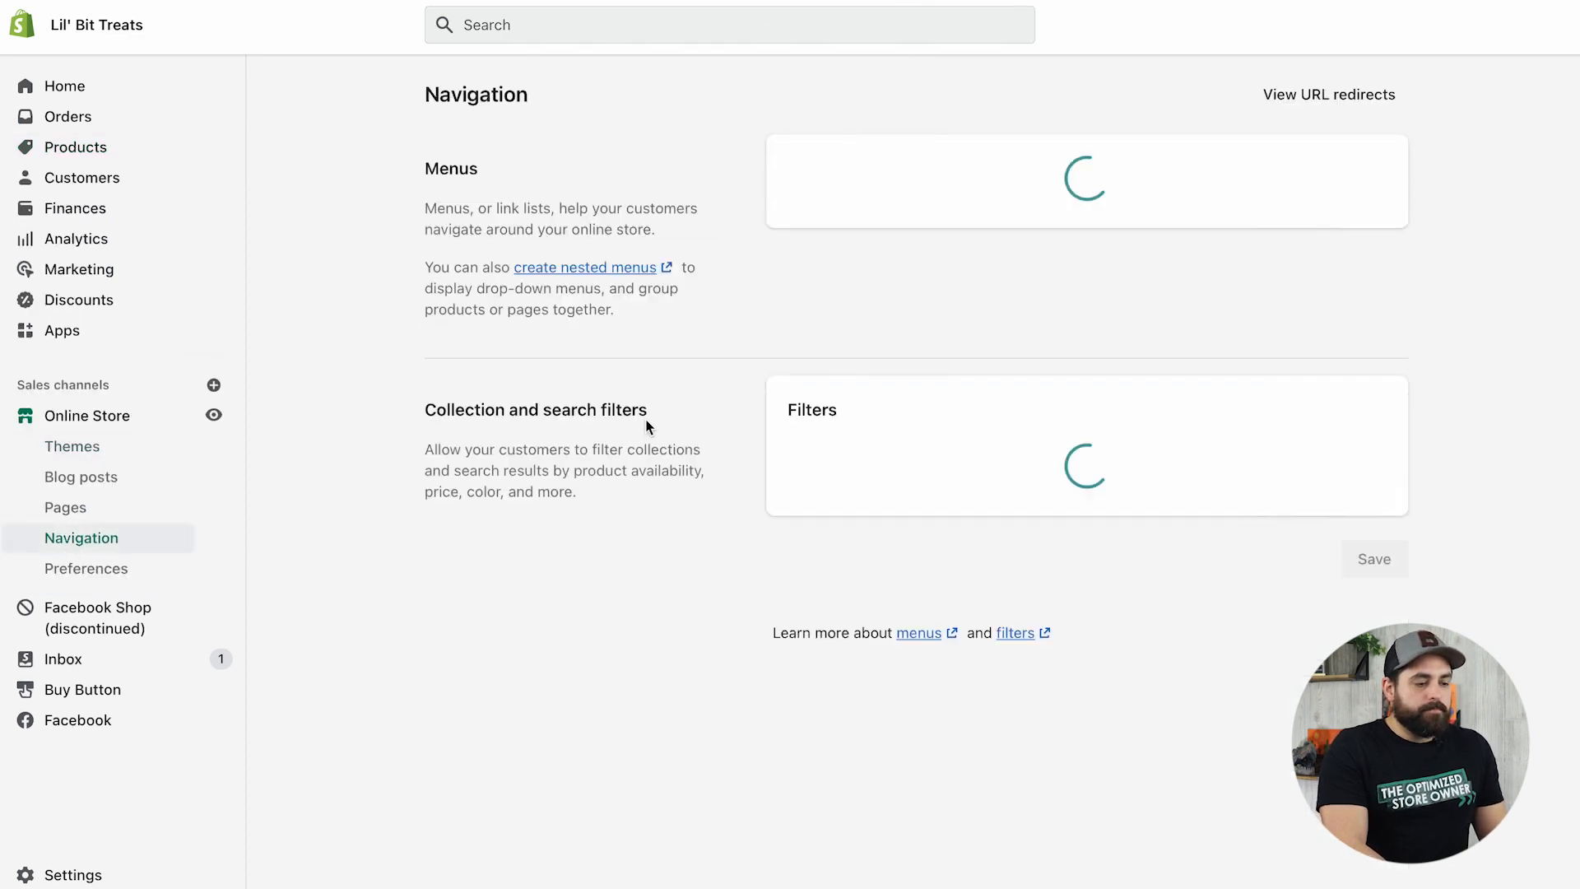
pyautogui.click(1353, 438)
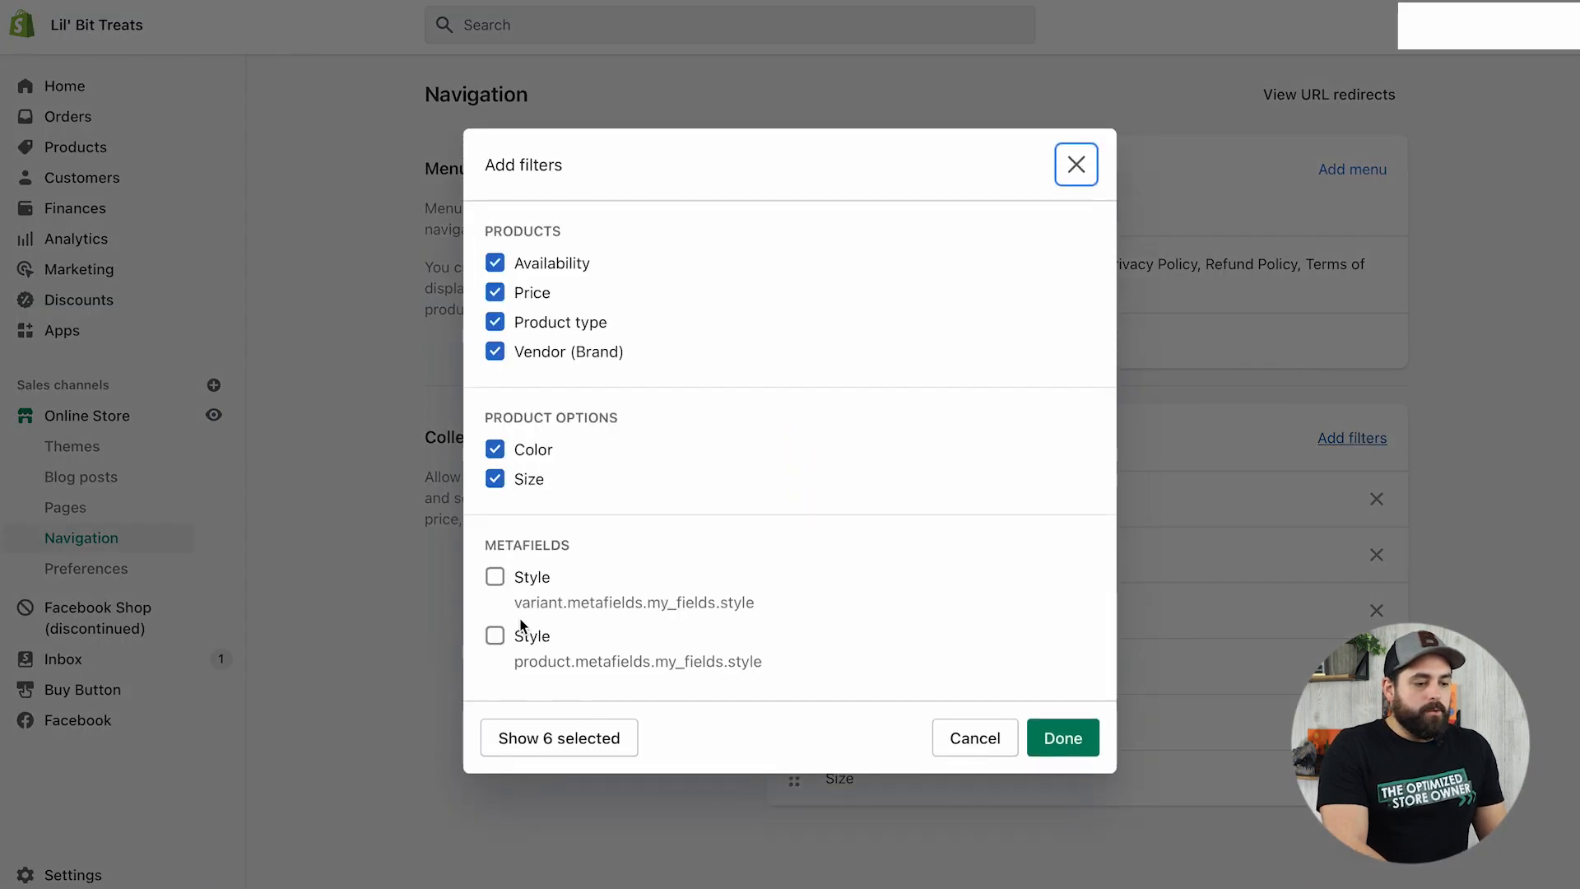
pyautogui.moveTo(517, 602); pyautogui.dragTo(560, 602)
pyautogui.click(495, 577)
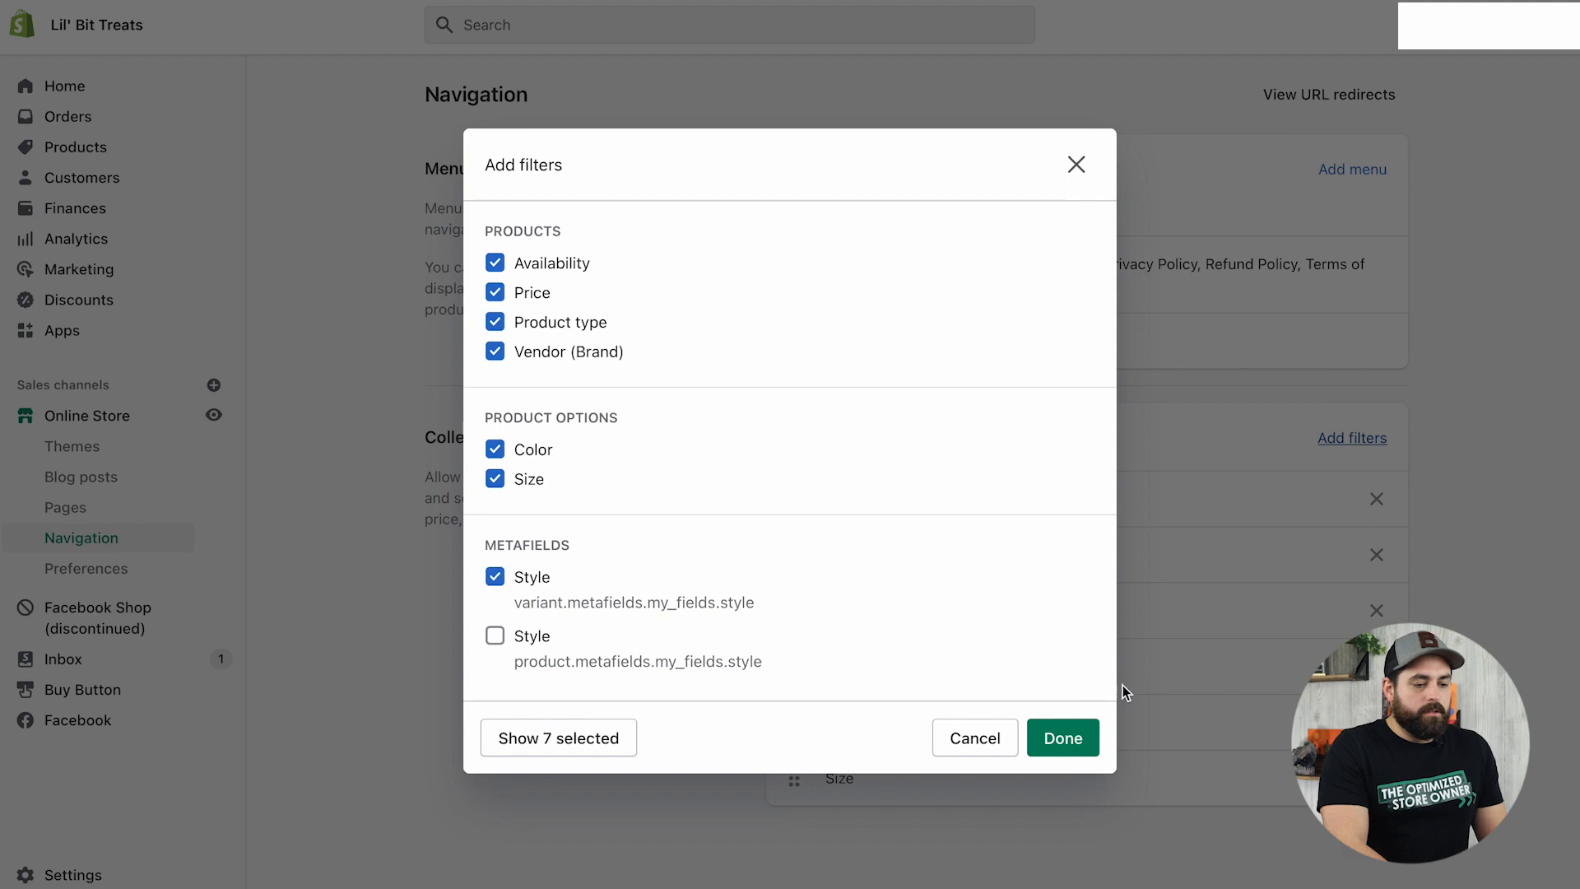
pyautogui.click(1062, 738)
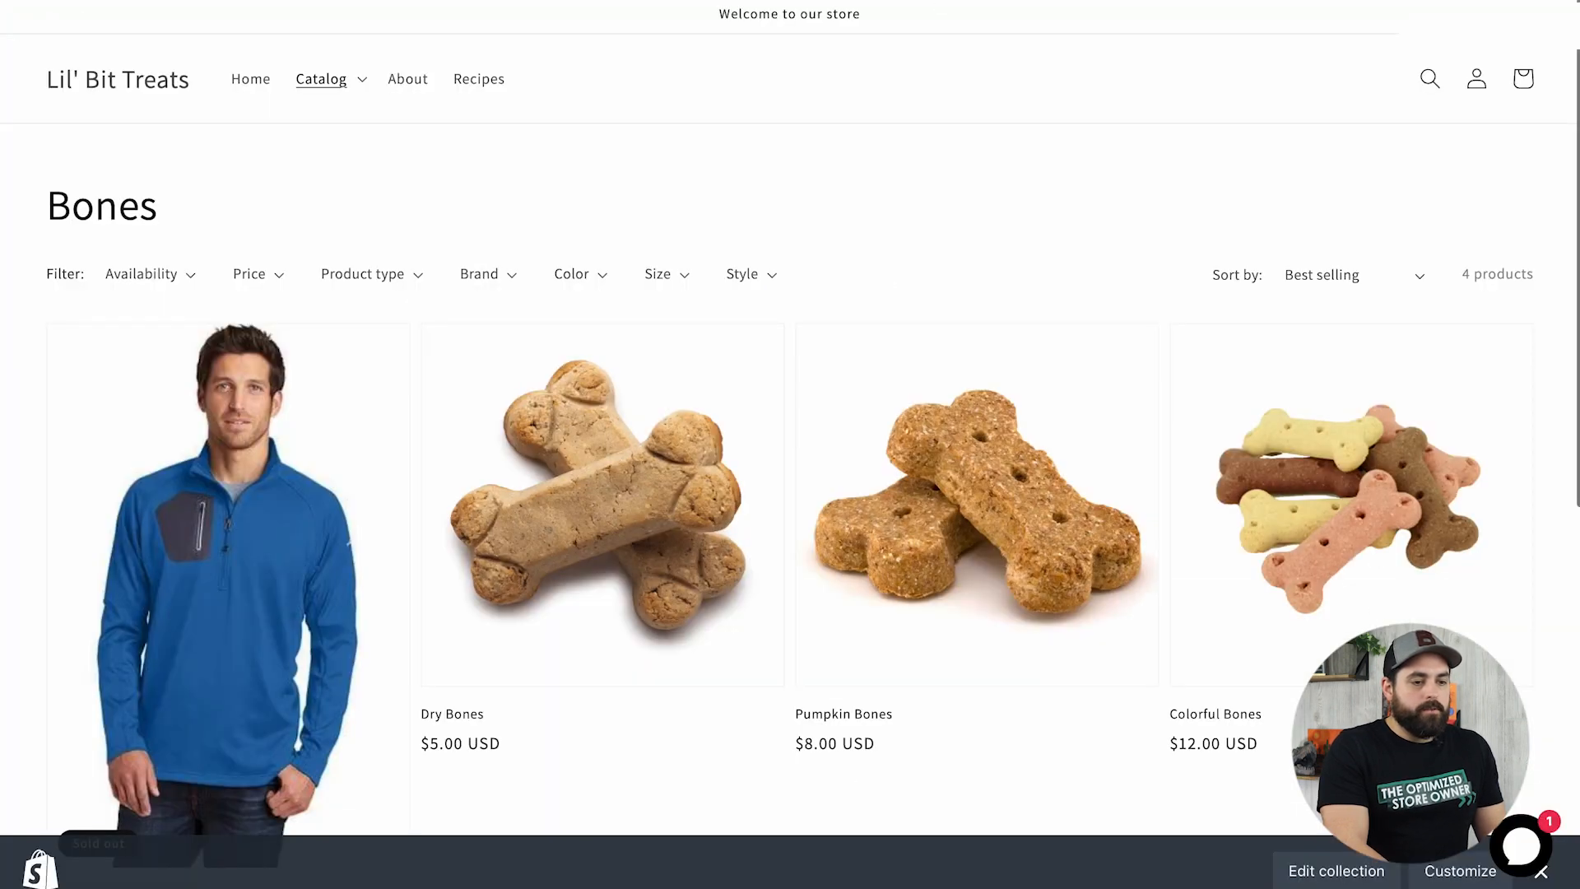
# Reload the storefront's Bones collection and test its Style filter with For Her, then with For Him.
pyautogui.press('super+r')
pyautogui.click(778, 274)
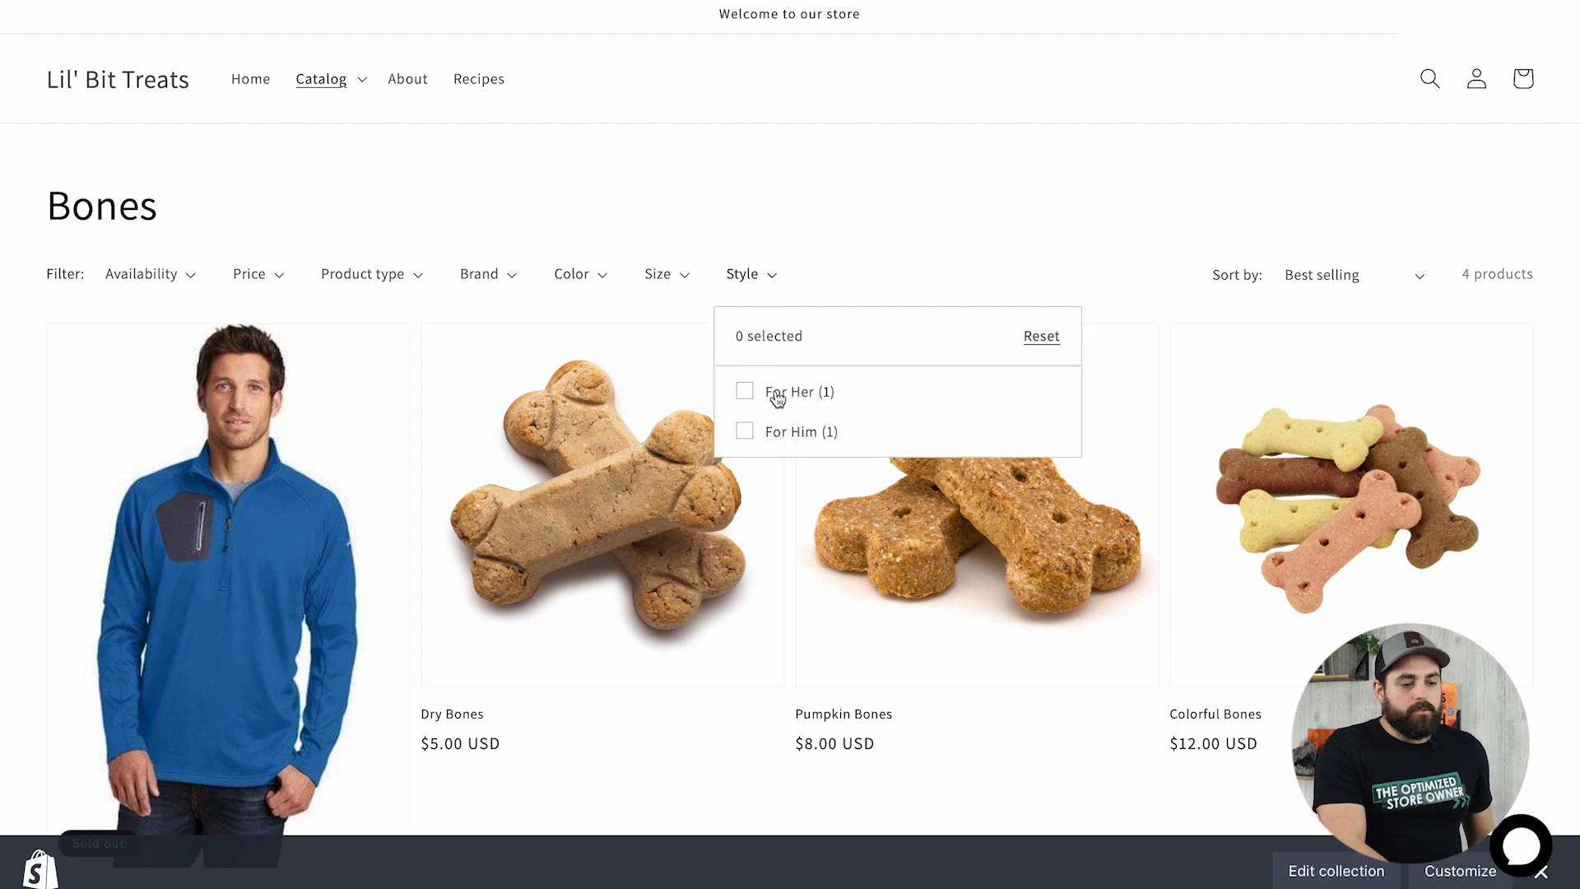
pyautogui.doubleClick(752, 402)
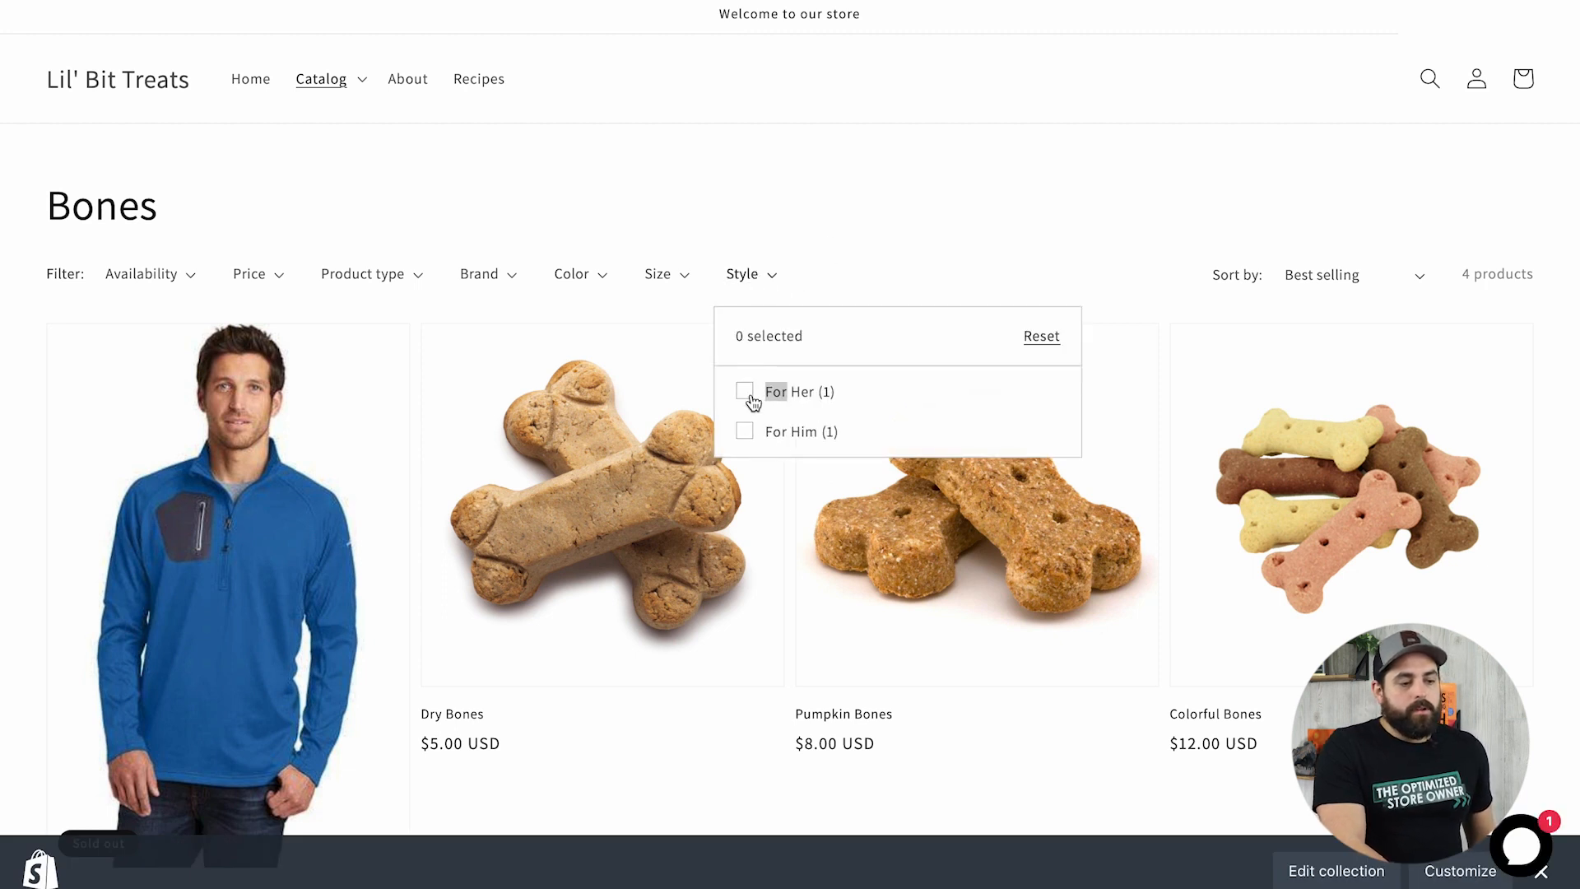
pyautogui.click(745, 392)
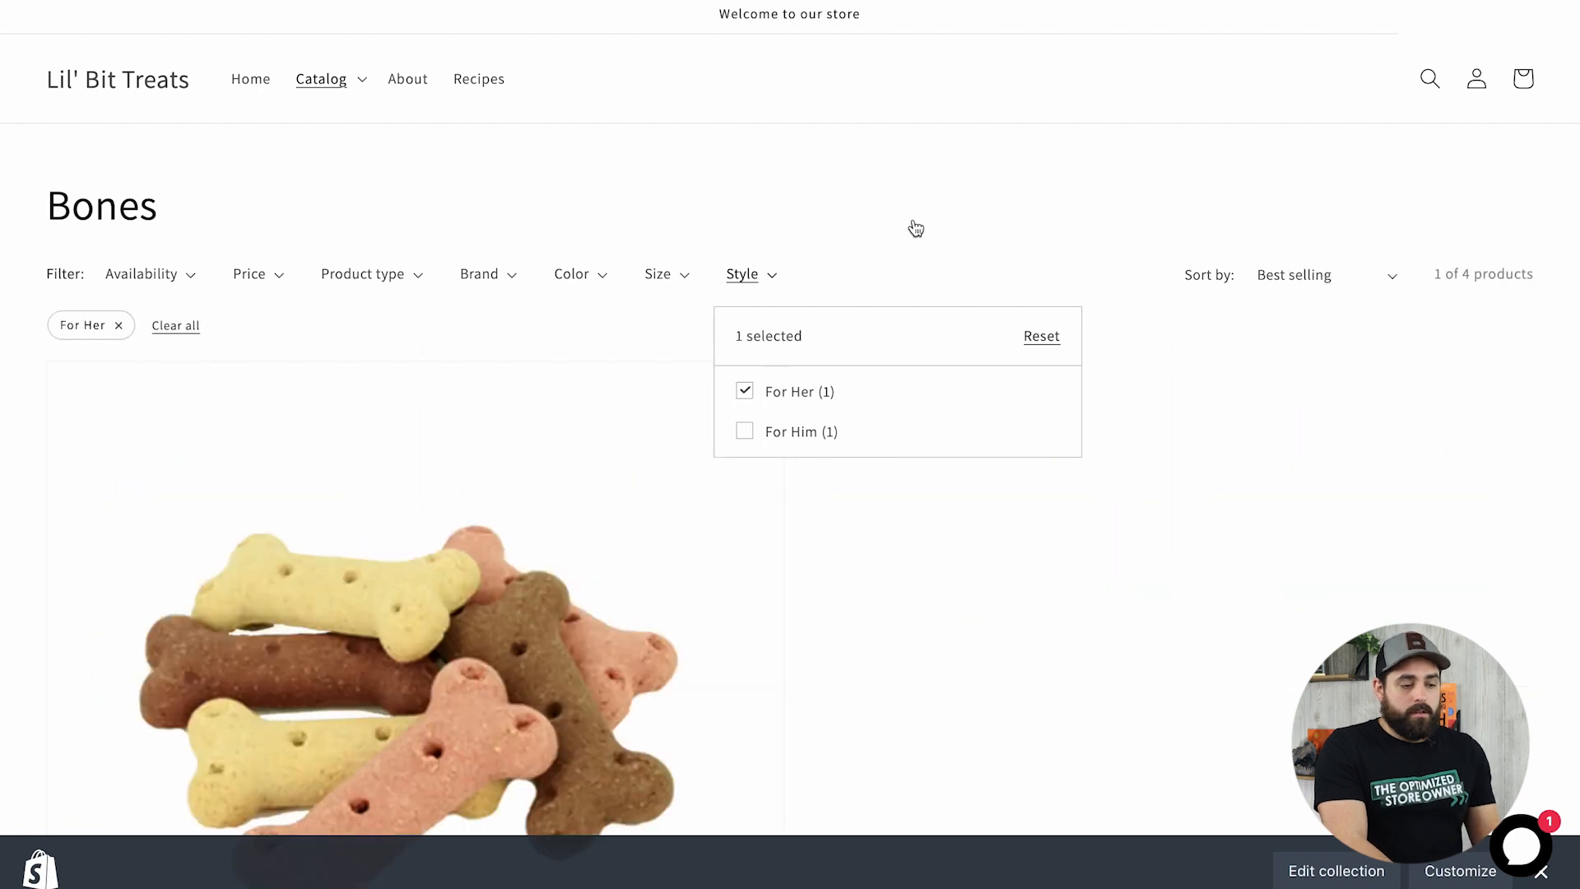
pyautogui.click(745, 393)
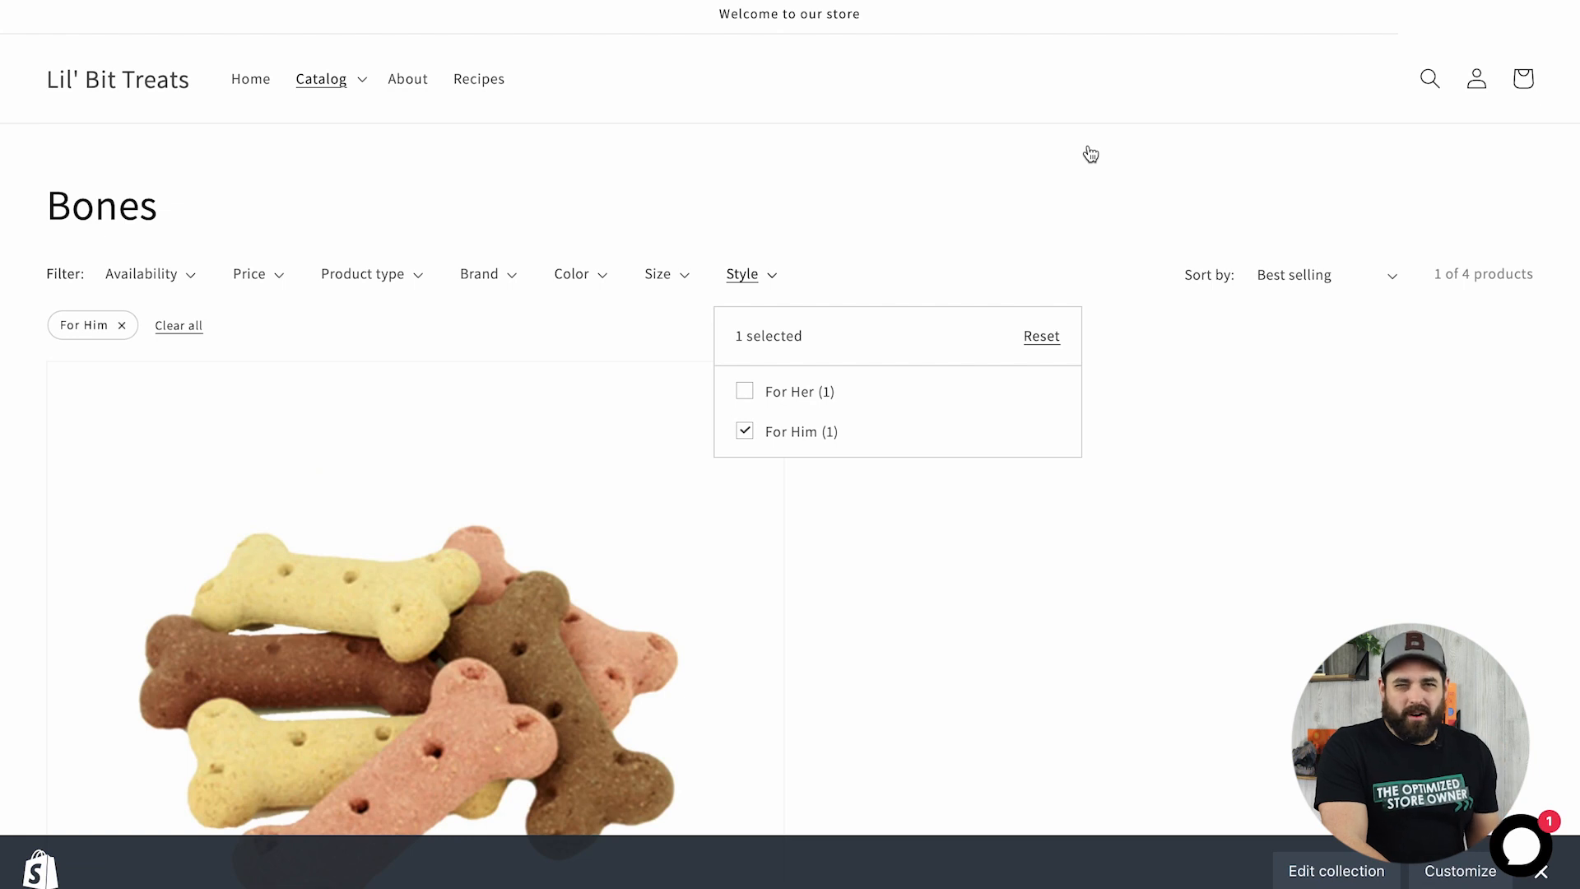
pyautogui.click(941, 194)
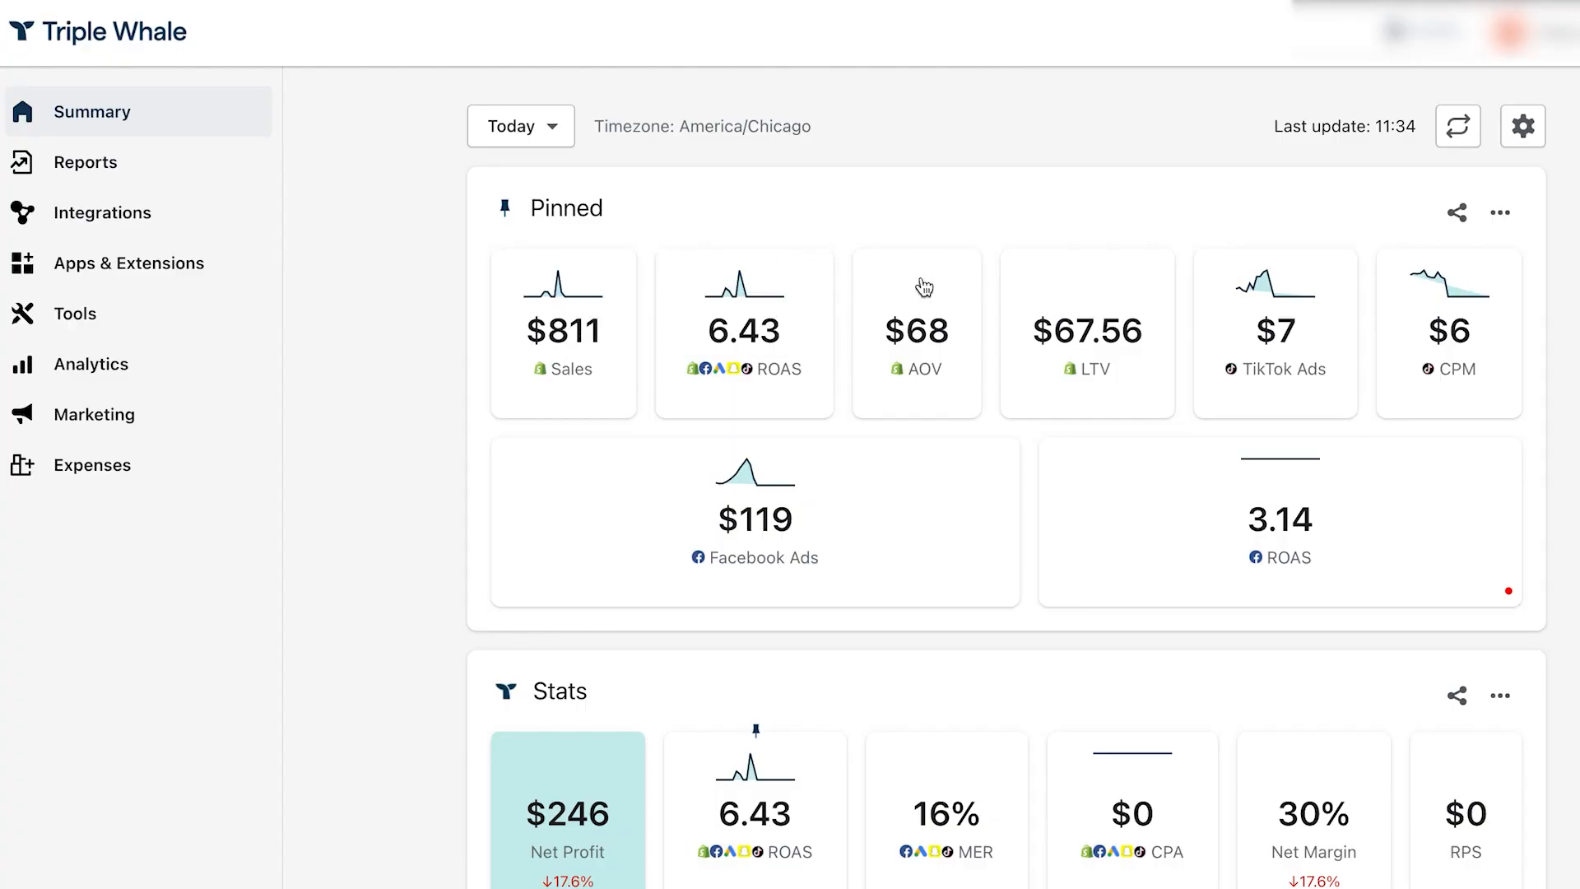
pyautogui.scroll(-1, 1325, 294)
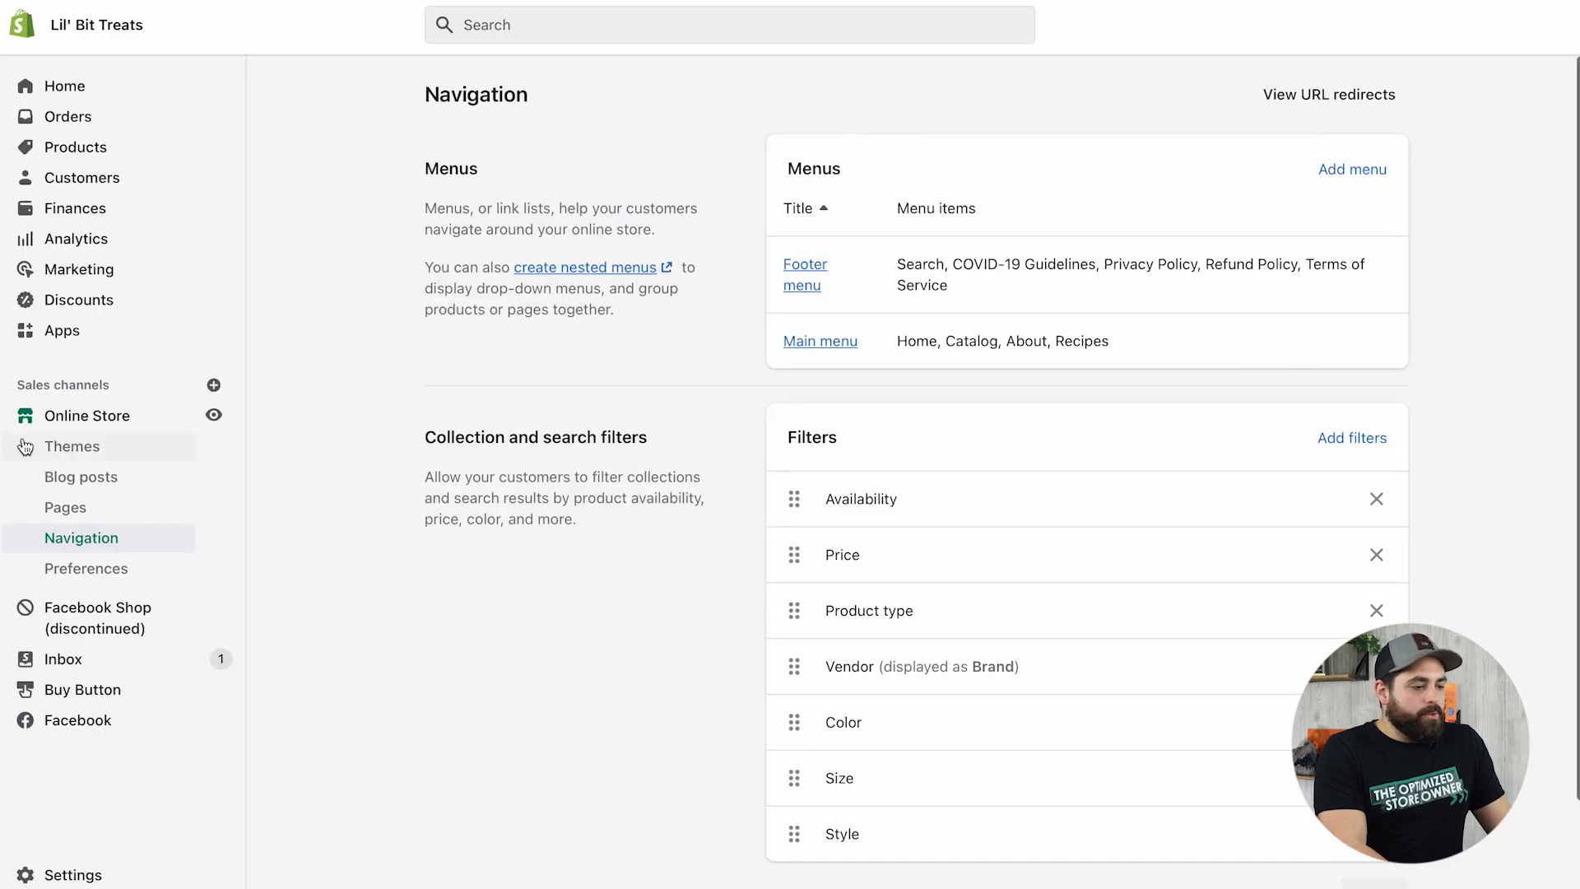
# Customize the live Dawn theme and open the Product grid section of the default collection template.
pyautogui.click(25, 446)
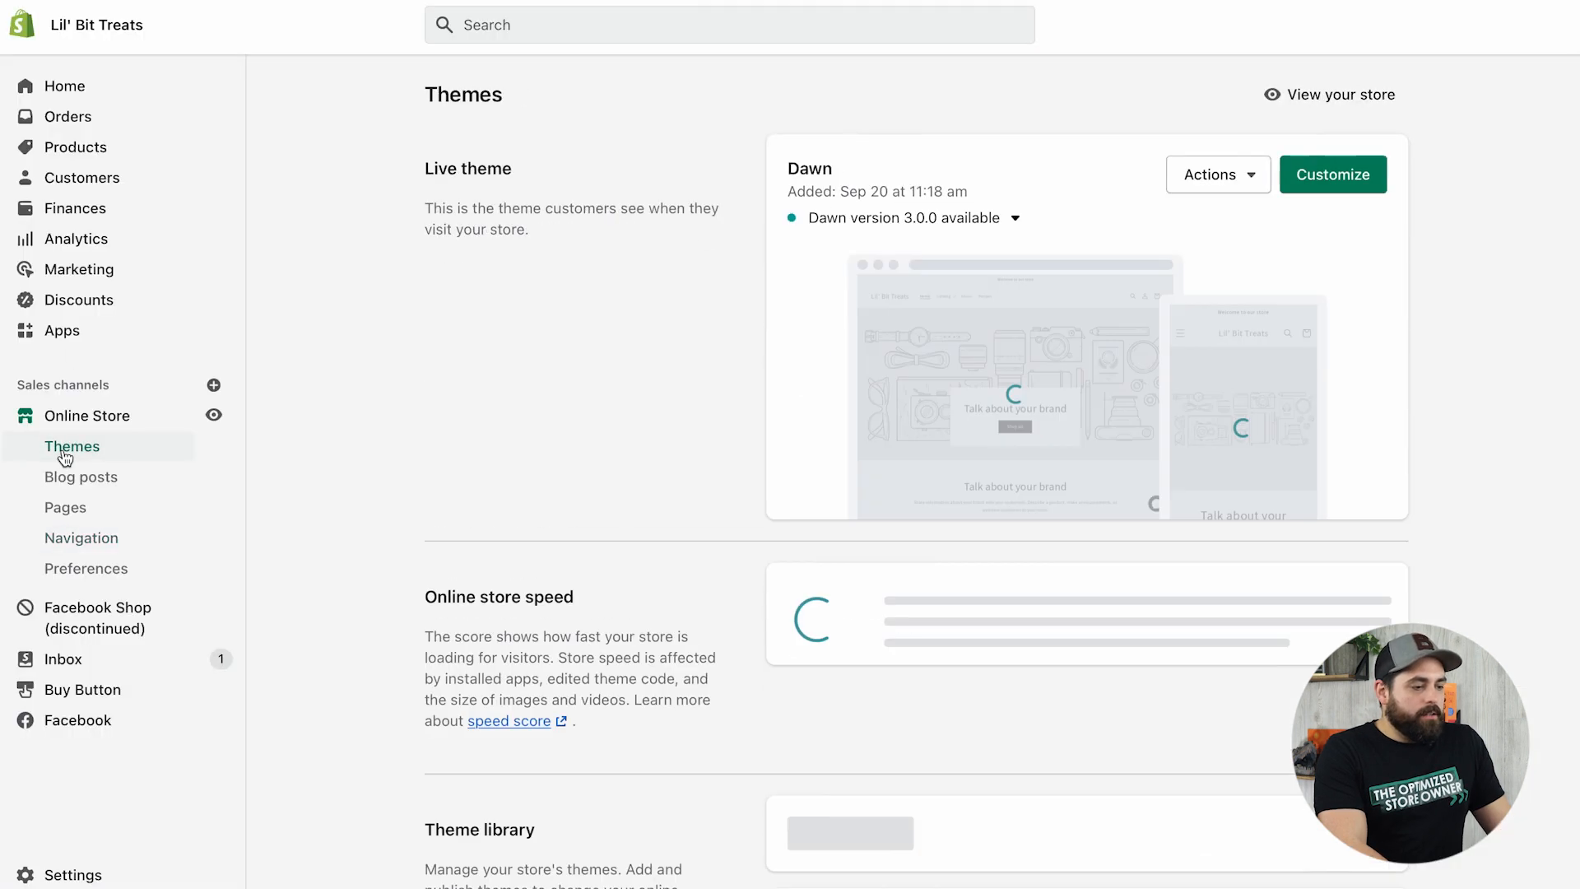
pyautogui.click(1332, 185)
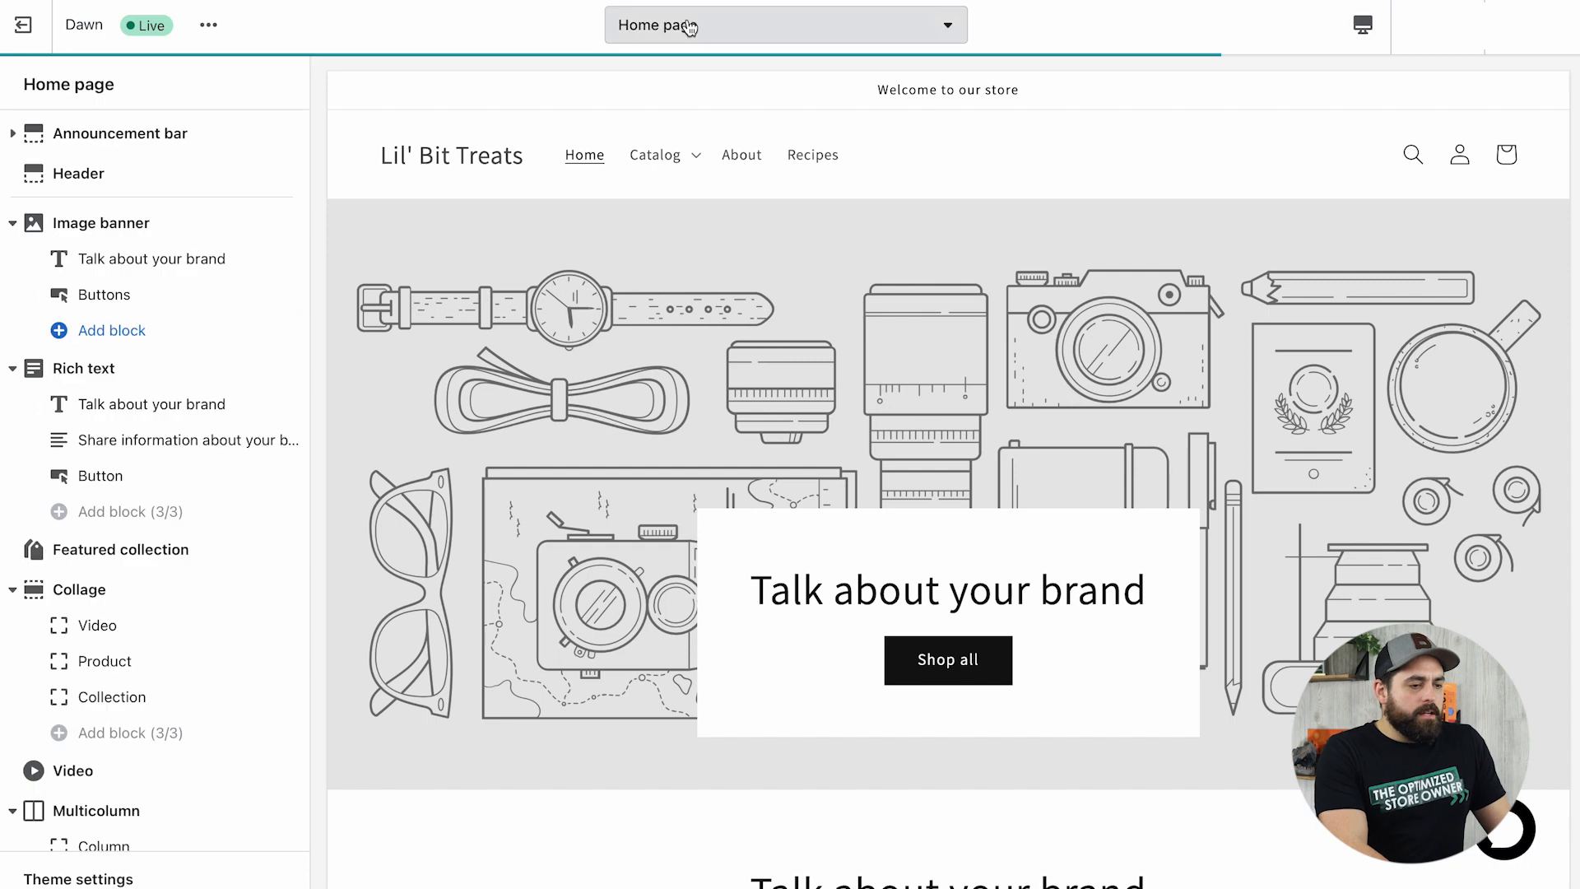
pyautogui.click(689, 27)
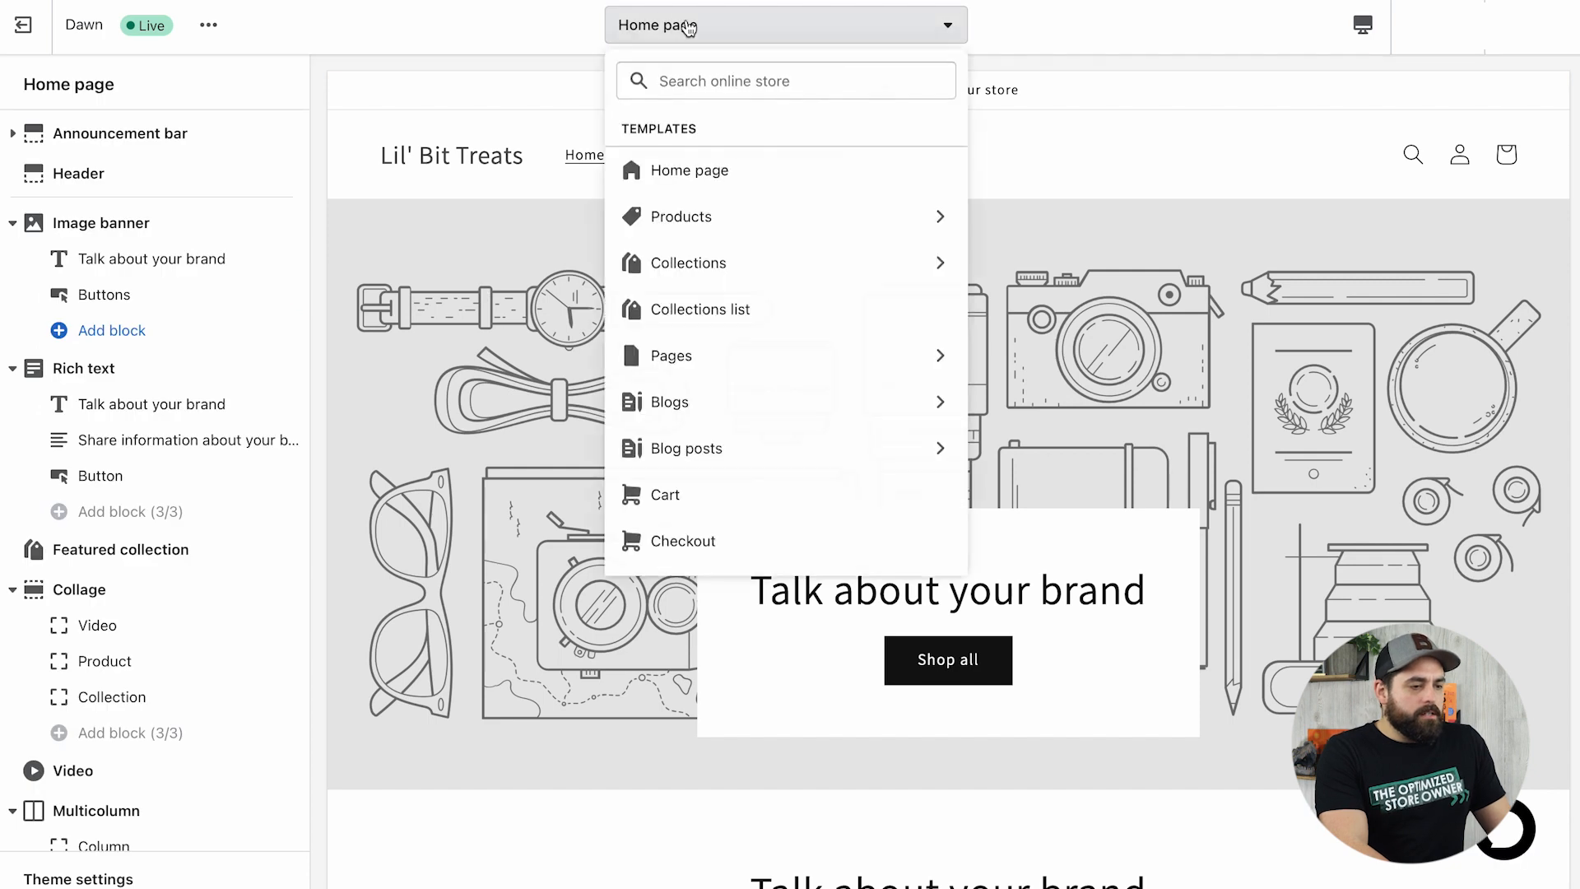
pyautogui.click(700, 260)
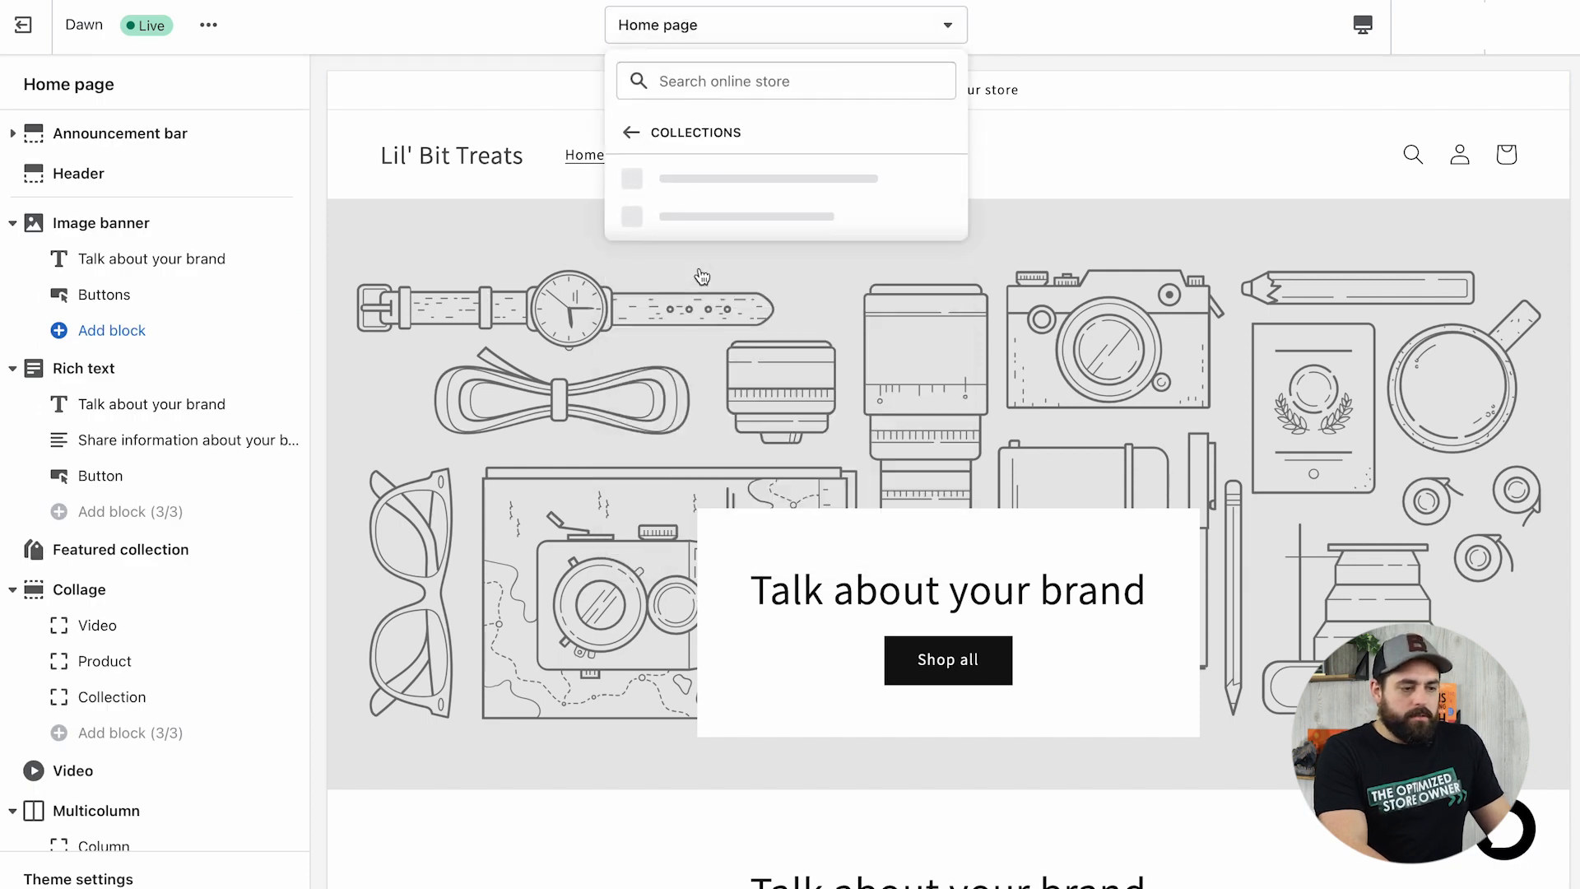
pyautogui.click(708, 183)
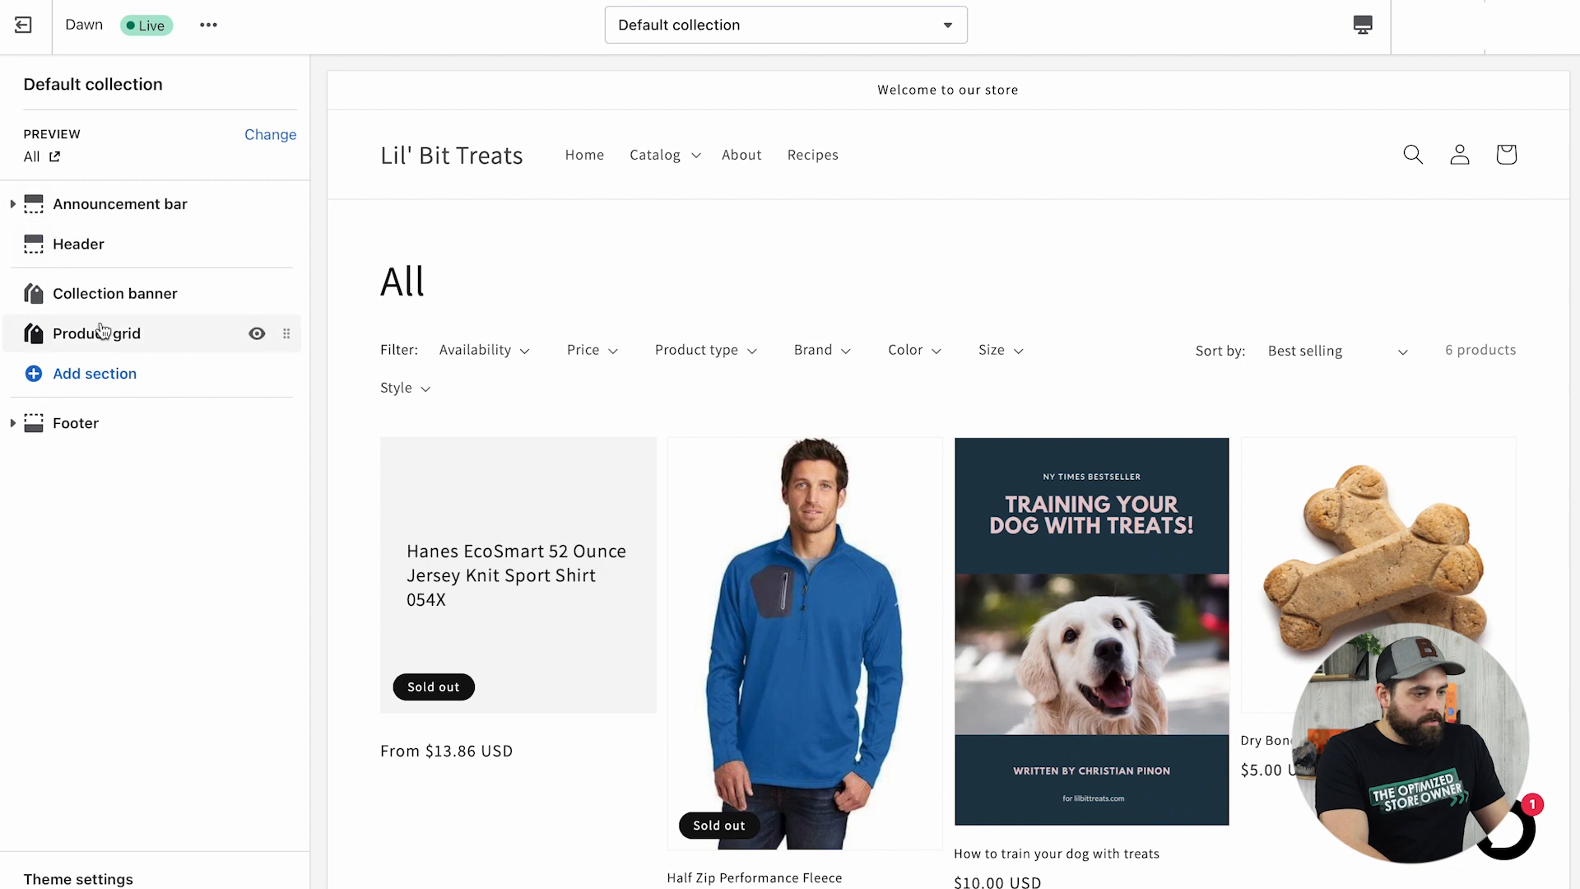
pyautogui.click(91, 303)
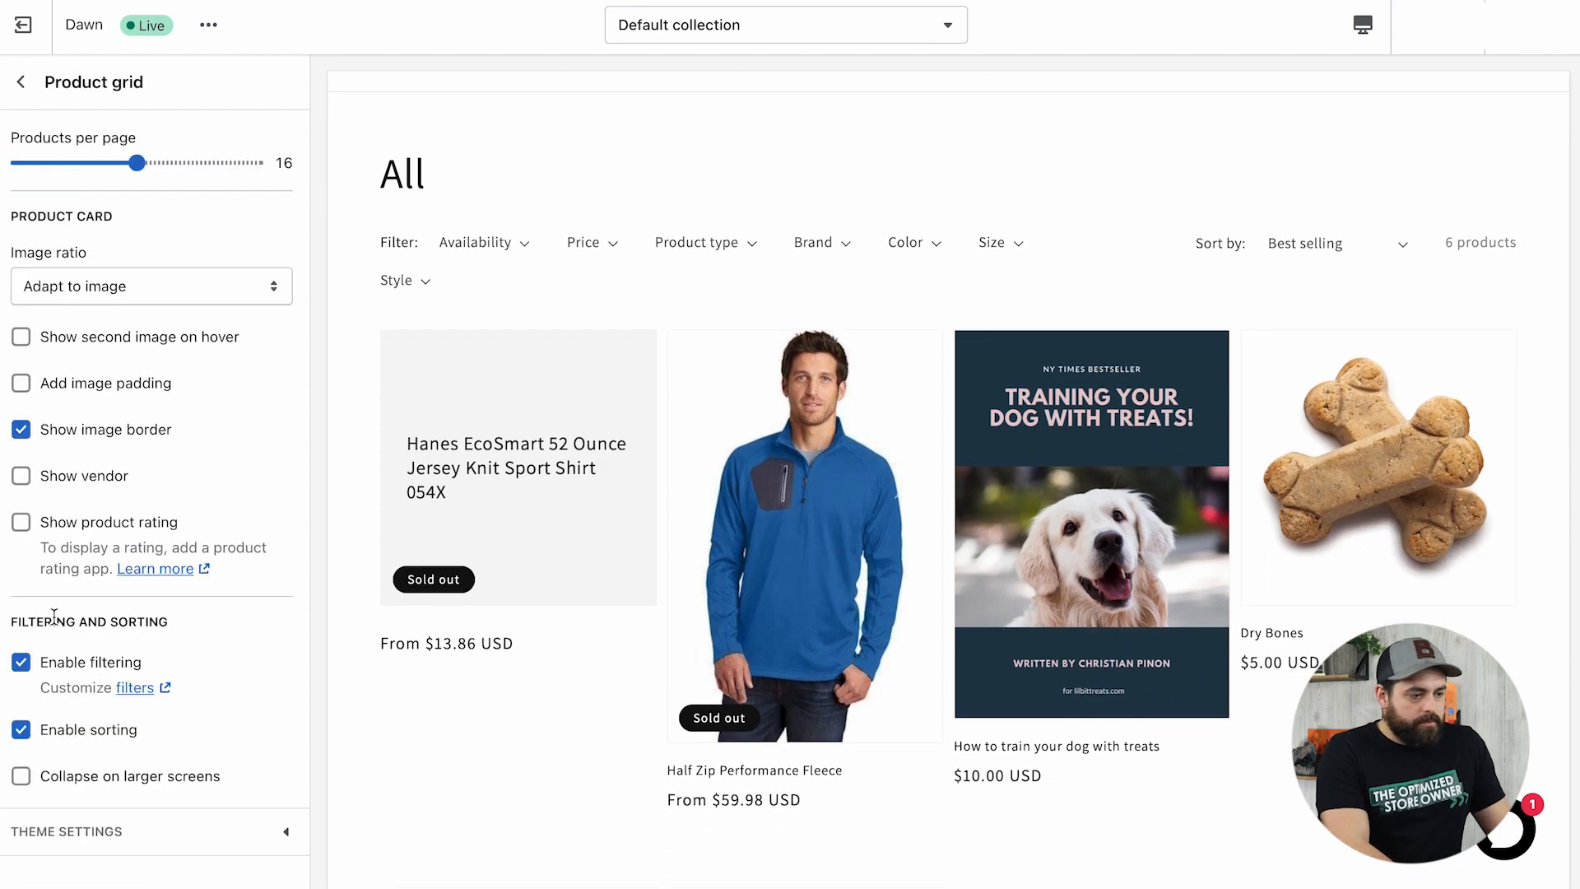
# Enable Collapse on larger screens in the product grid's filtering and sorting settings.
pyautogui.moveTo(54, 618); pyautogui.dragTo(106, 621)
pyautogui.click(106, 621)
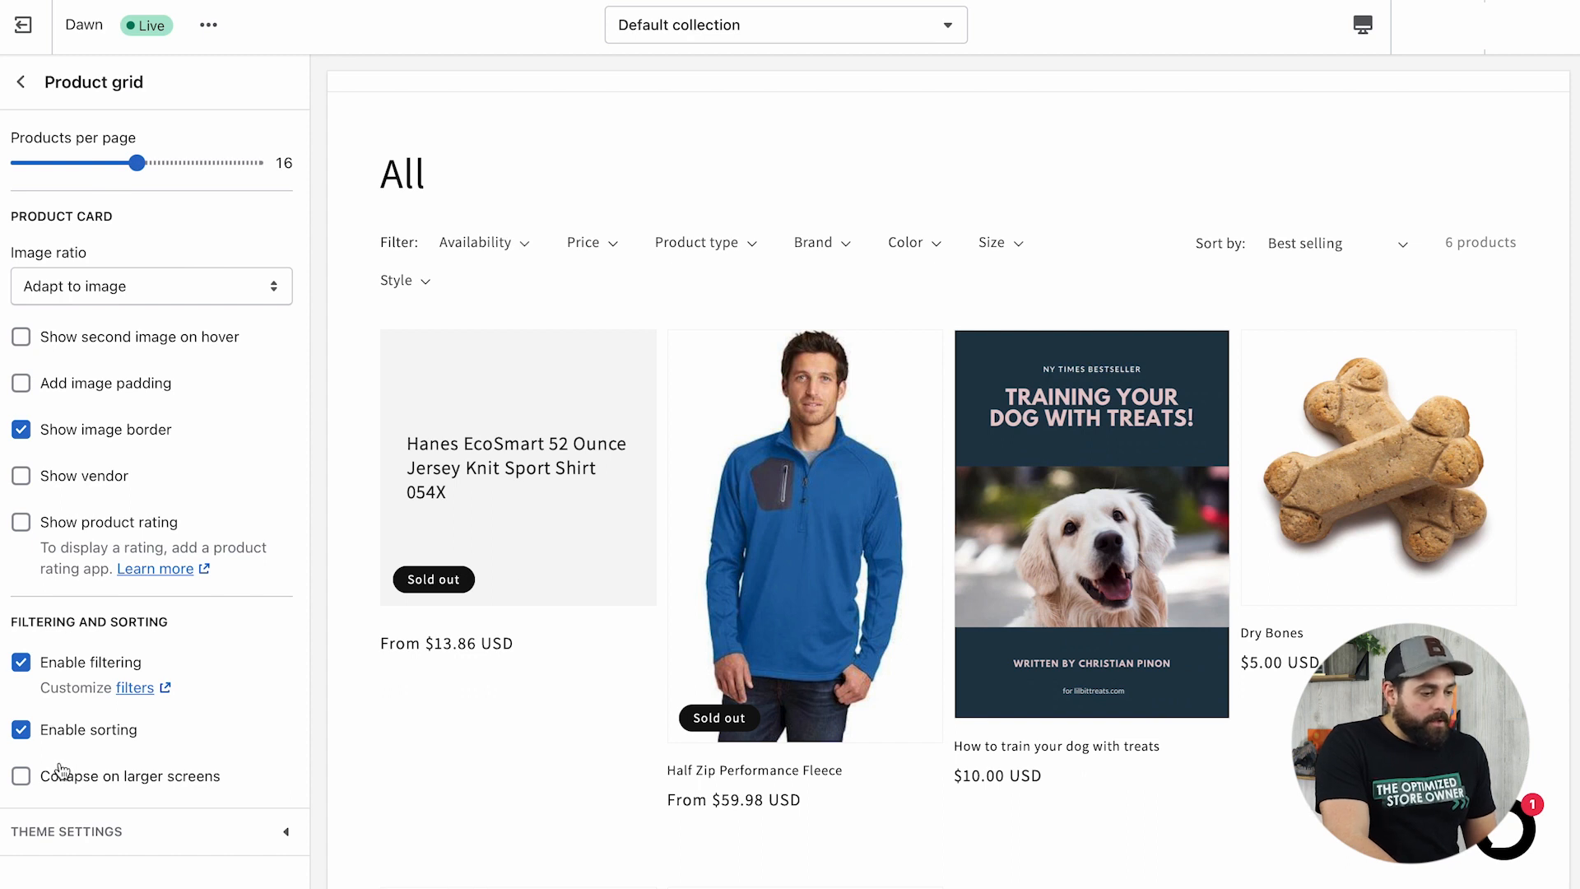
pyautogui.click(22, 776)
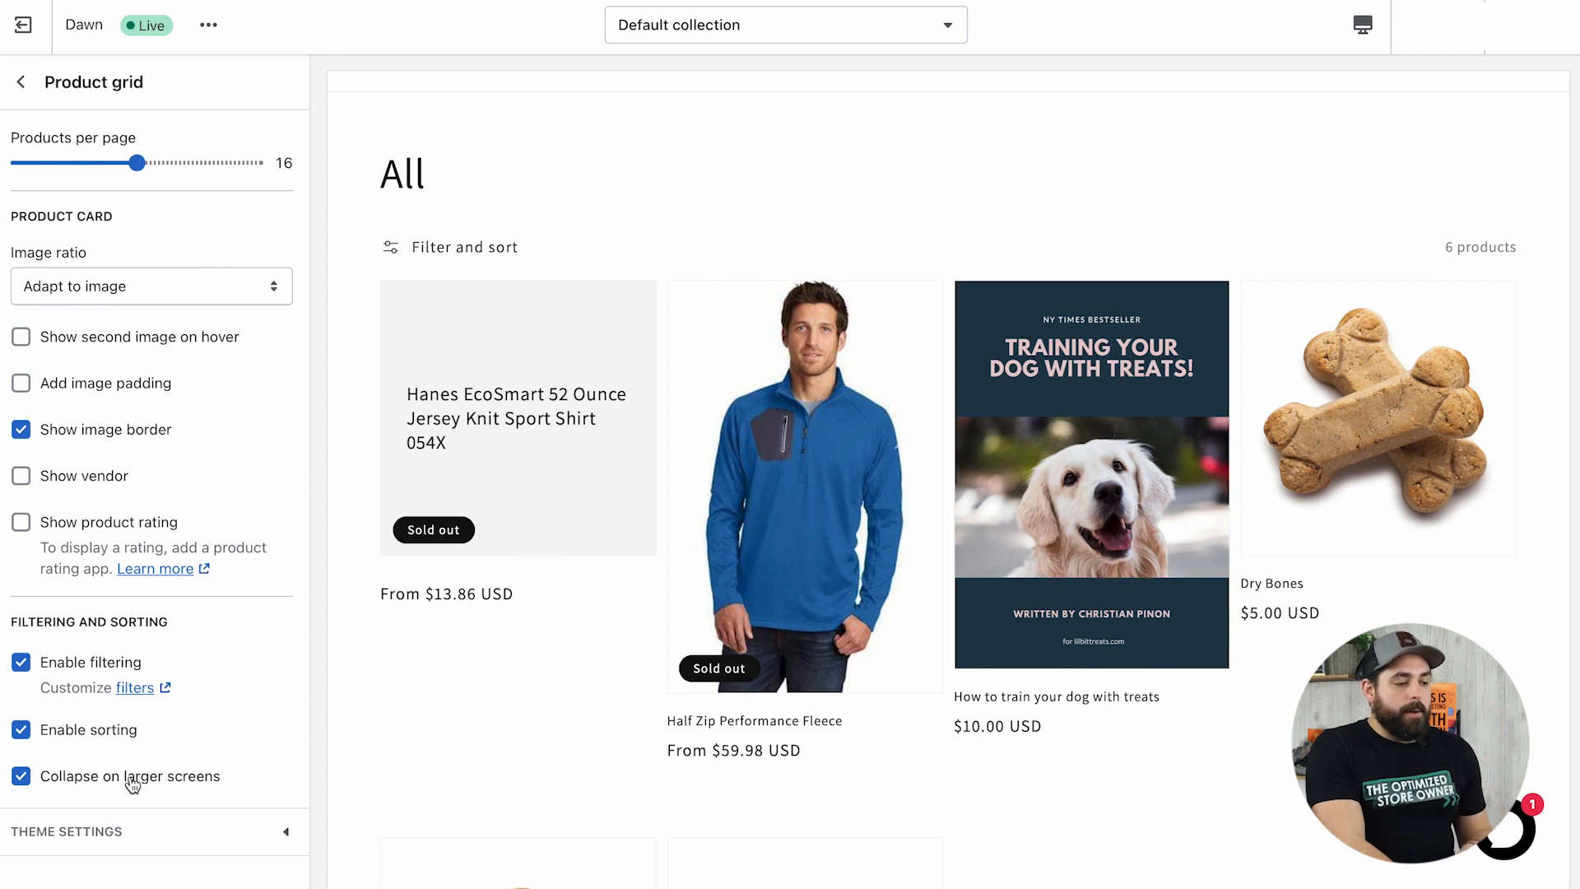
# Examine the collapsed Filter and sort drawer in the theme preview and on the storefront's Bones collection.
pyautogui.click(464, 250)
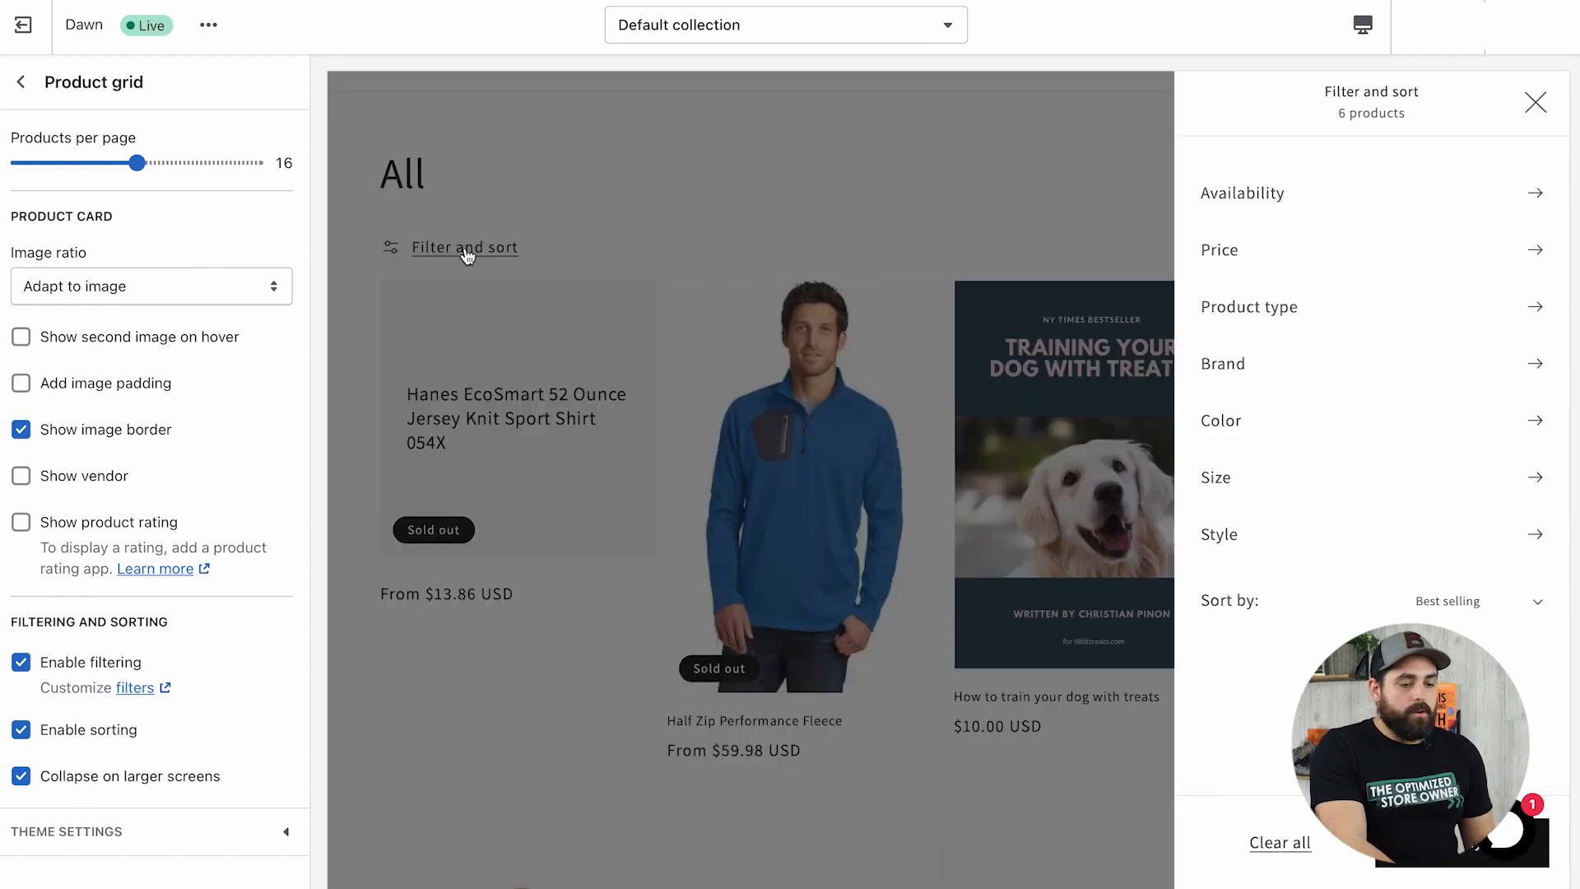
pyautogui.click(467, 256)
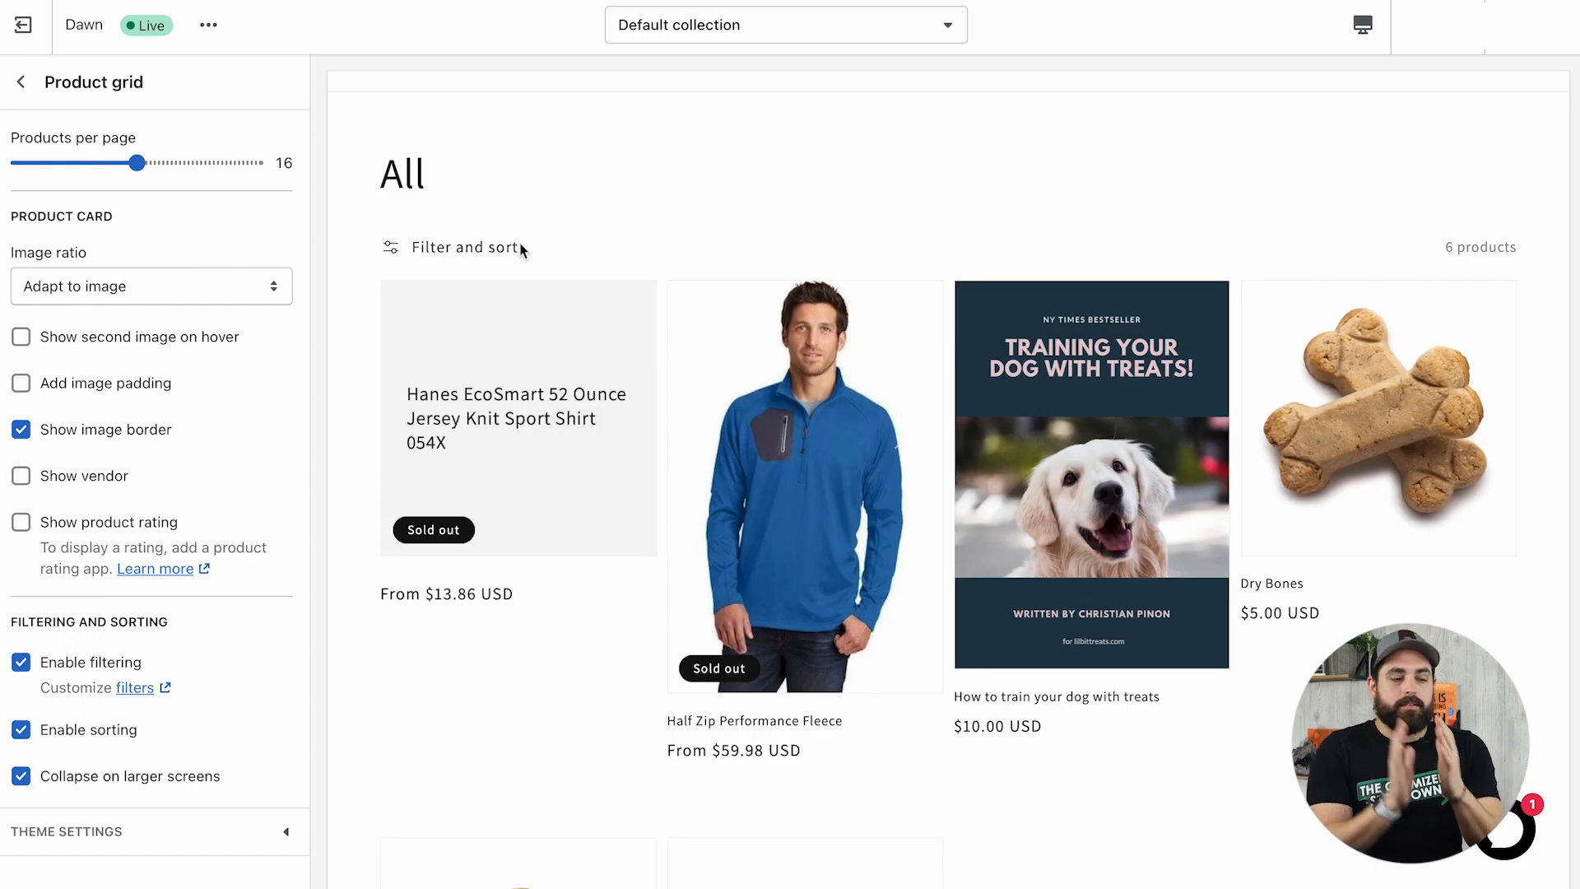
pyautogui.click(508, 247)
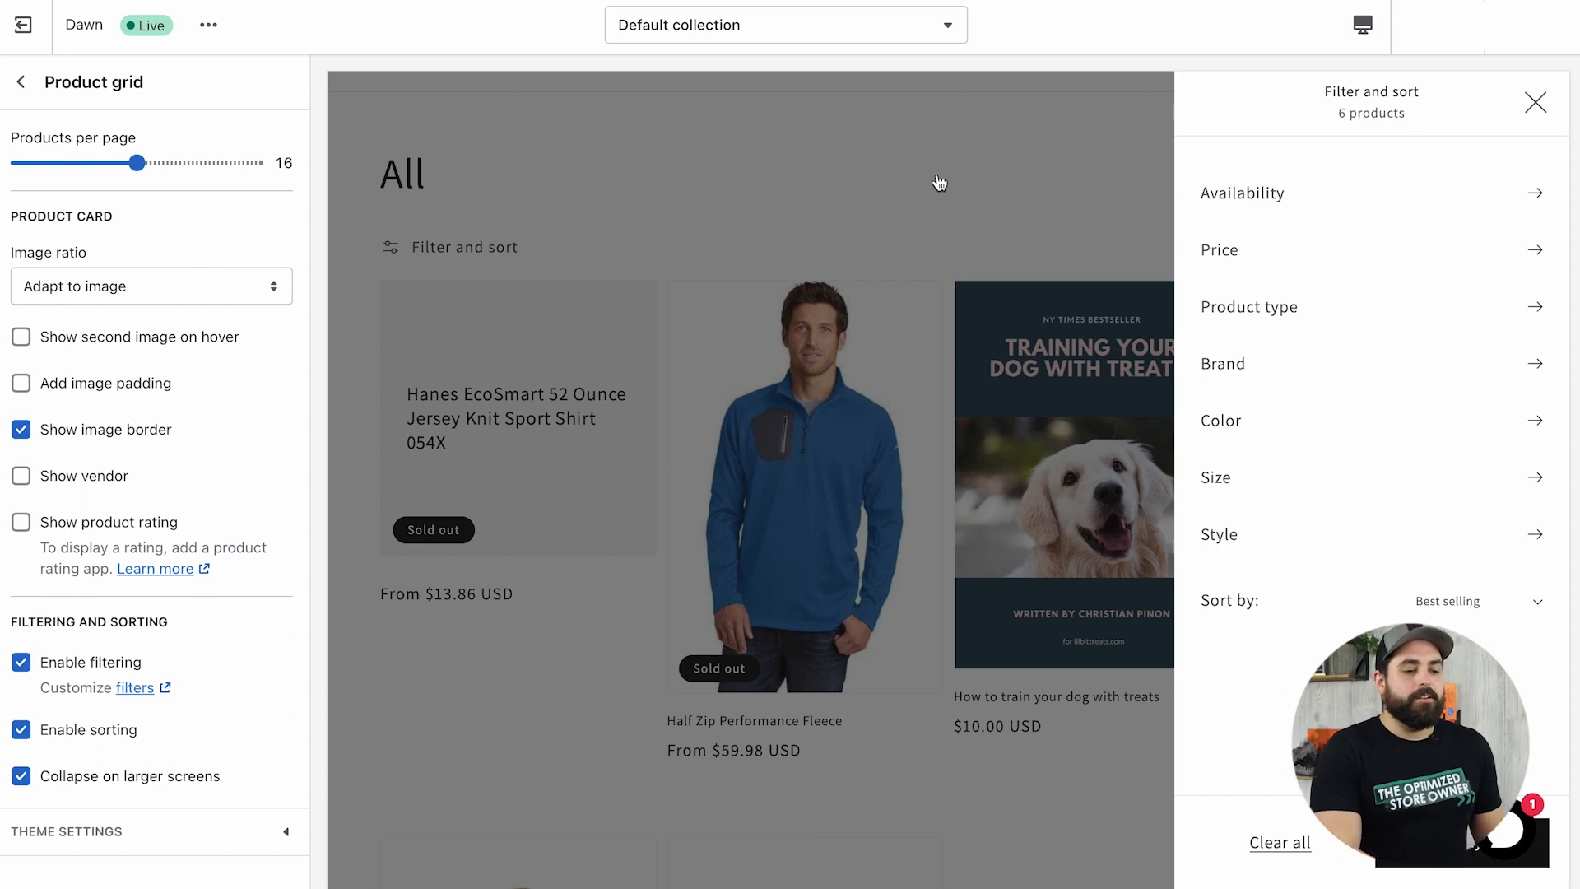
pyautogui.click(858, 170)
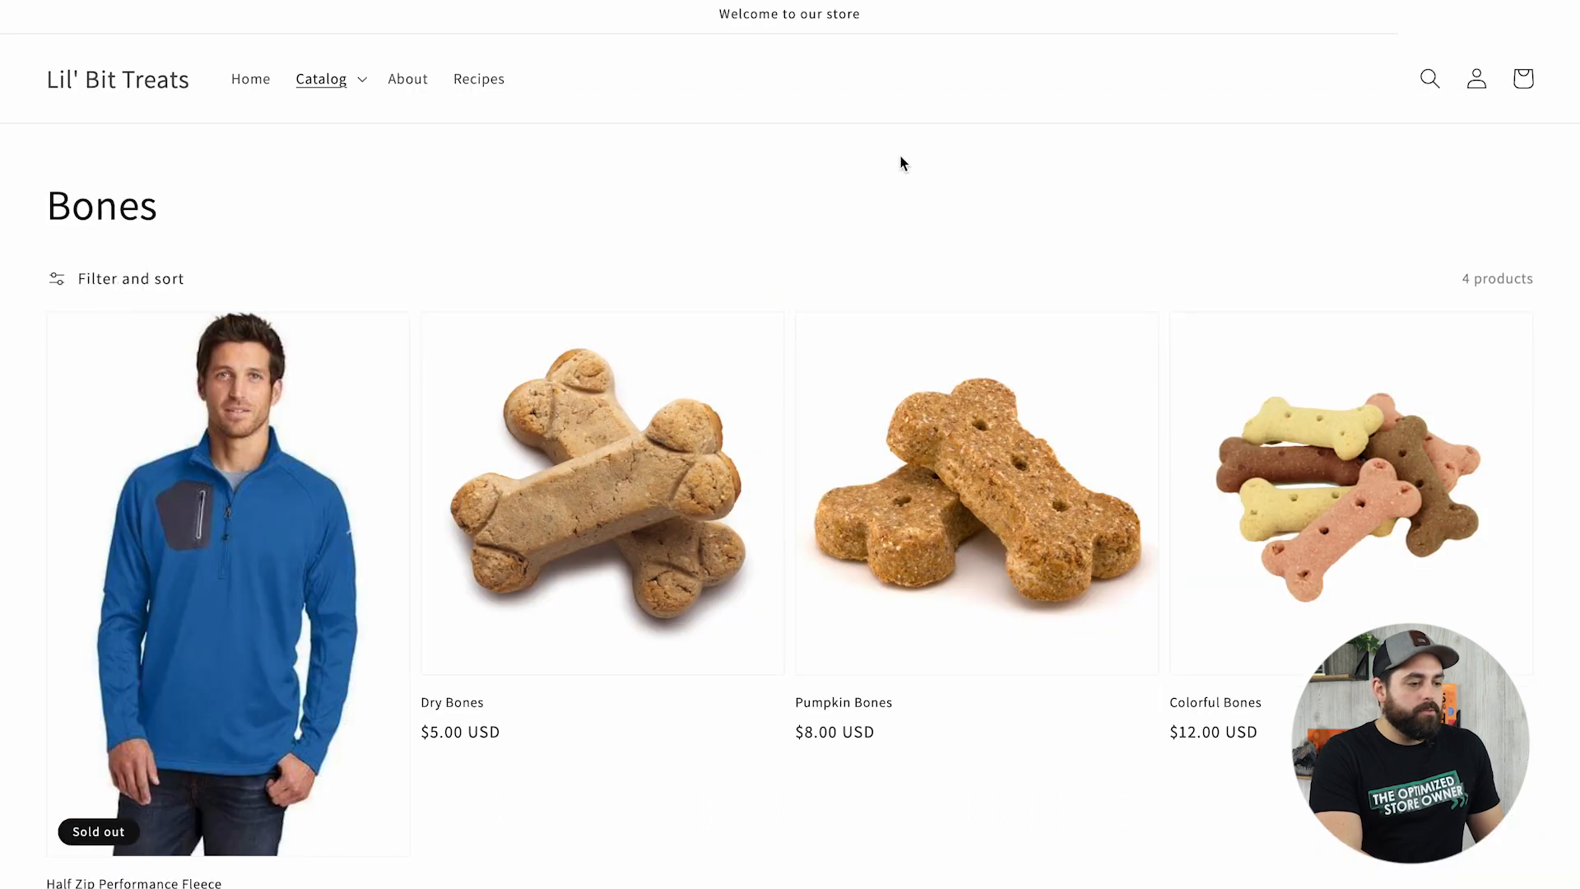
pyautogui.click(128, 283)
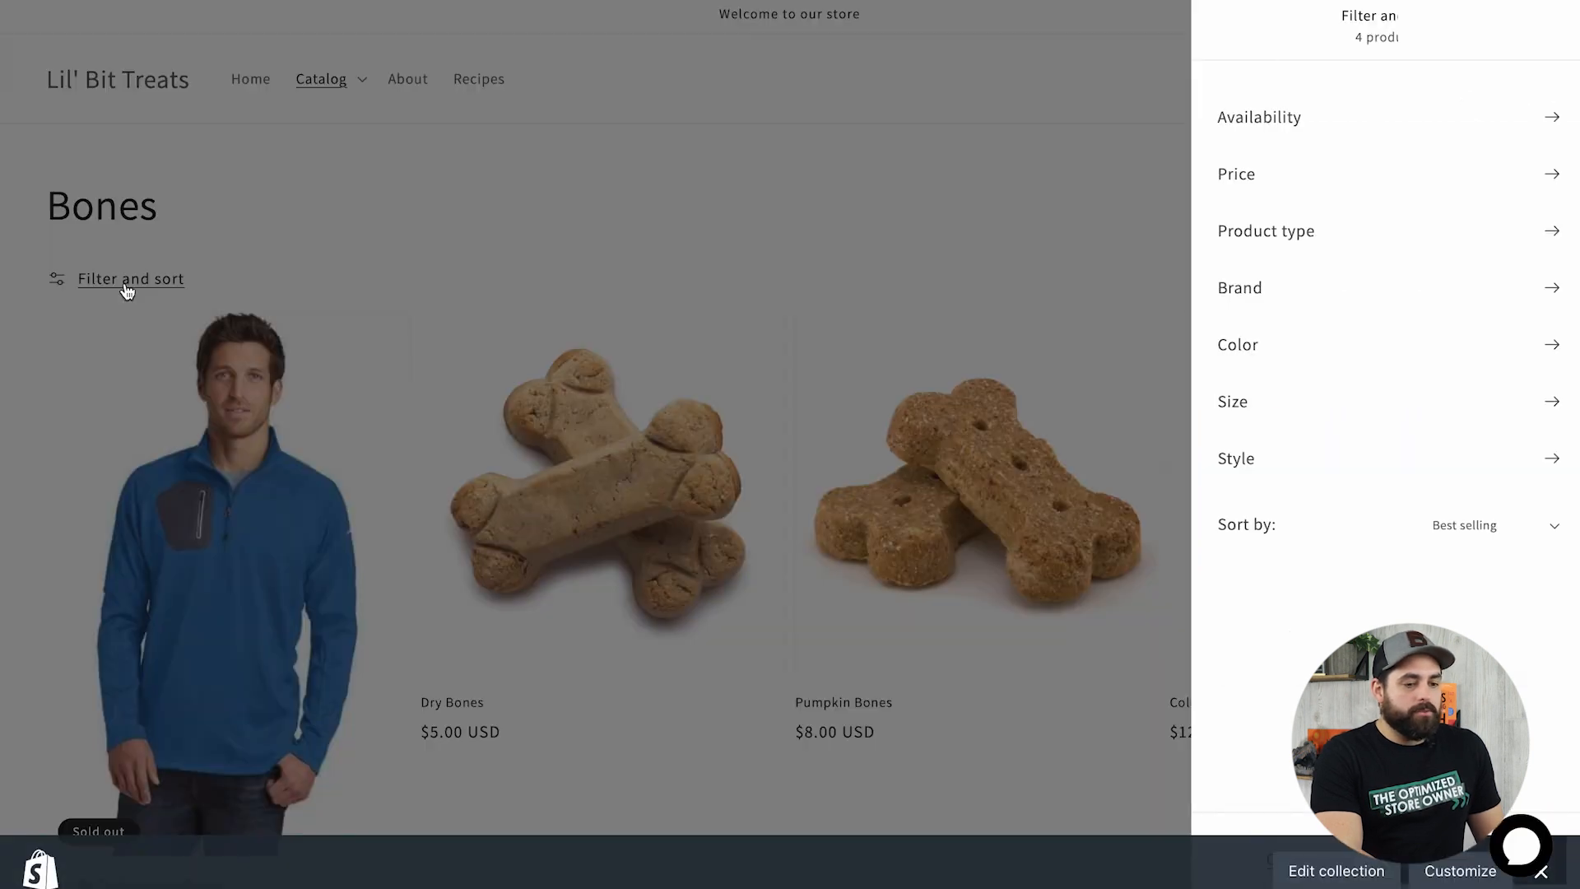